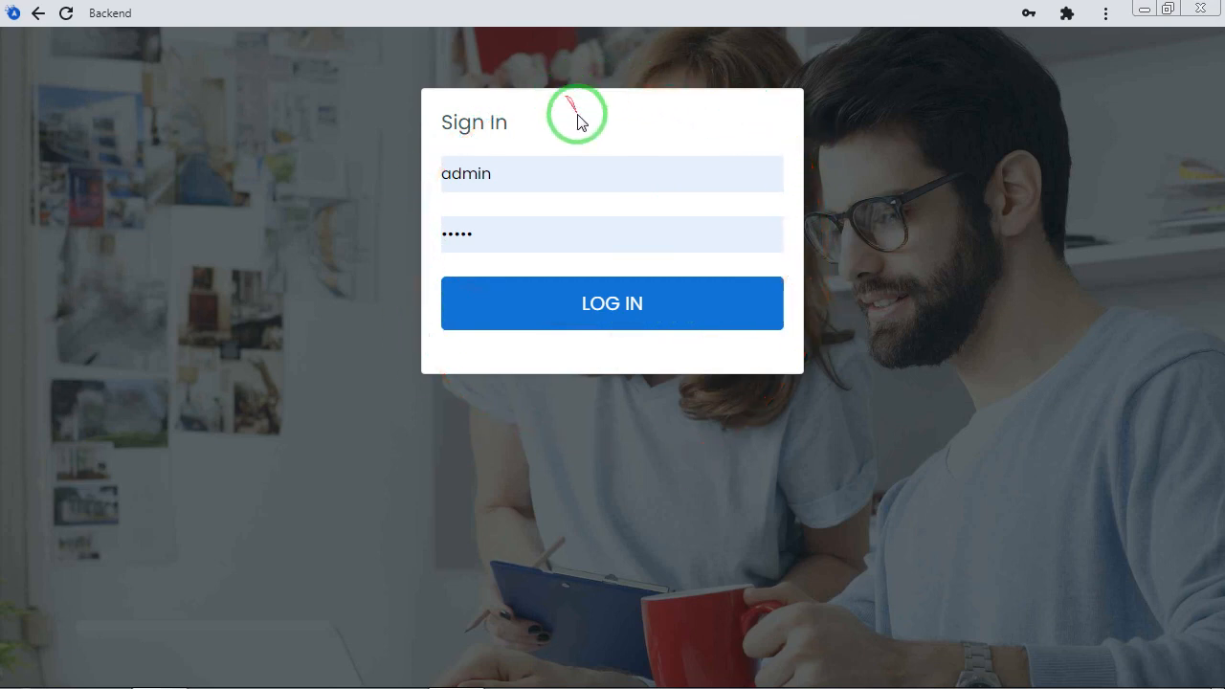
Log in with the prefilled admin credentials and look through the list of all patients
{"action": "left_click", "coordinate": [625, 304]}
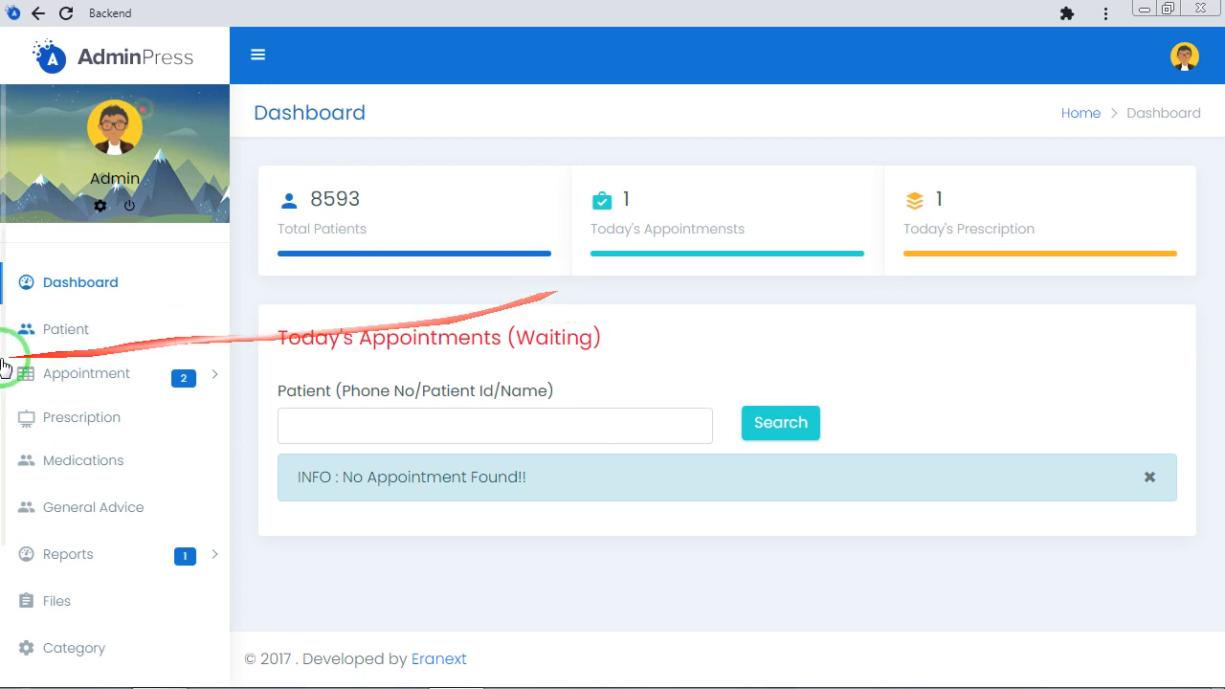
{"action": "left_click", "coordinate": [75, 338]}
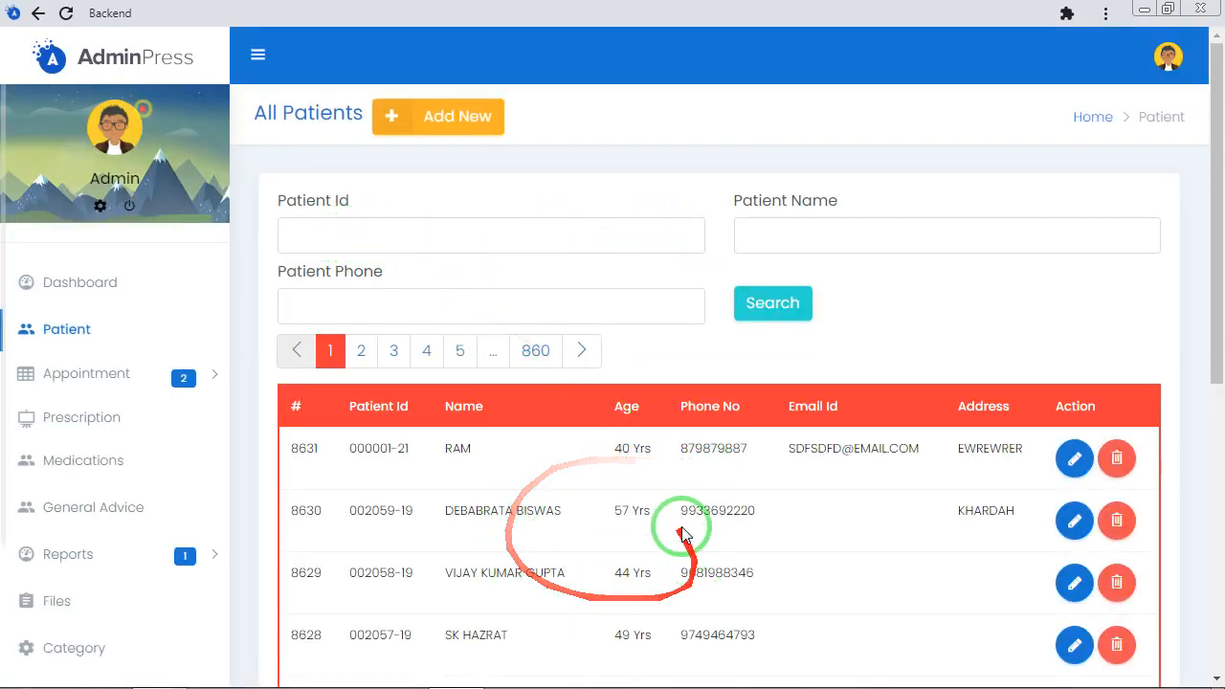
{"action": "scroll", "coordinate": [660, 517], "scroll_direction": "down", "scroll_amount": 2}
{"action": "scroll", "coordinate": [667, 522], "scroll_direction": "down", "scroll_amount": 2}
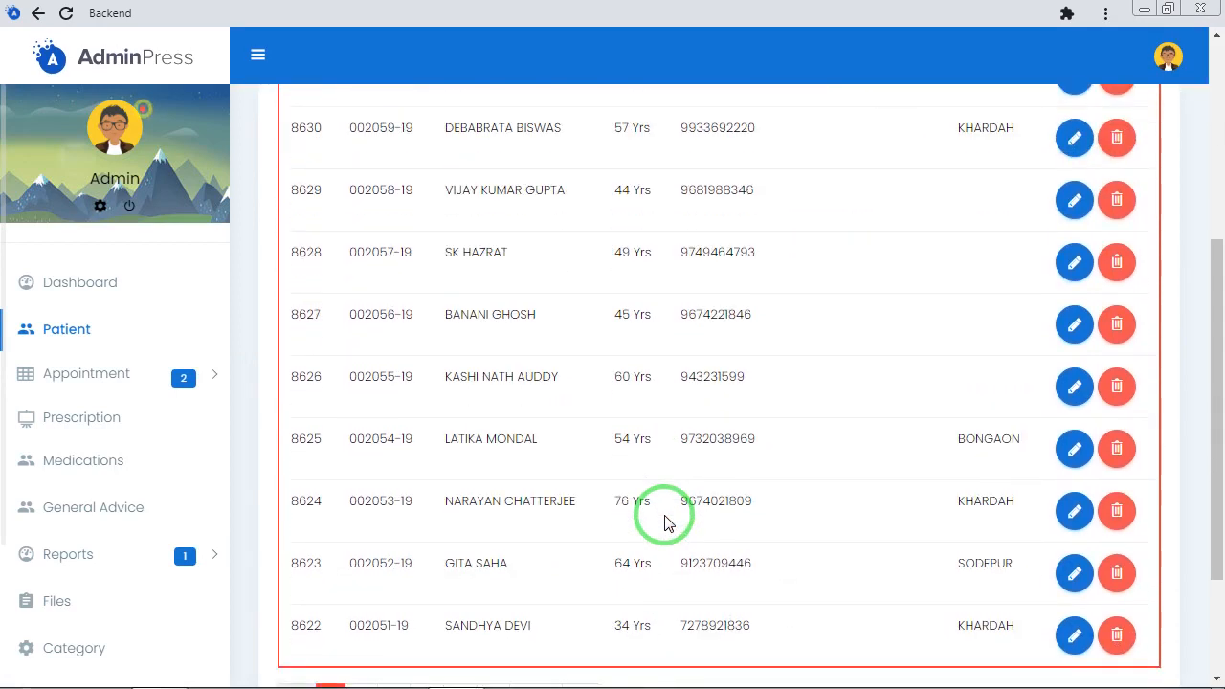
{"action": "scroll", "coordinate": [667, 522], "scroll_direction": "up", "scroll_amount": 3}
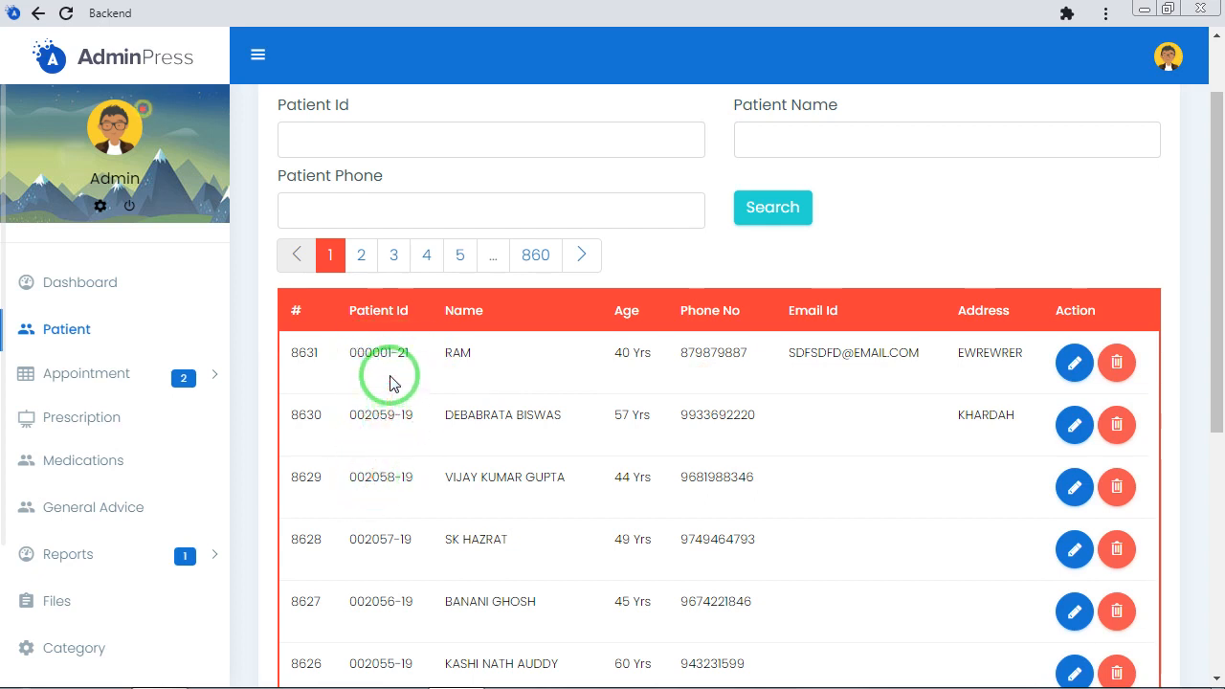
{"action": "scroll", "coordinate": [388, 382], "scroll_direction": "up", "scroll_amount": 1}
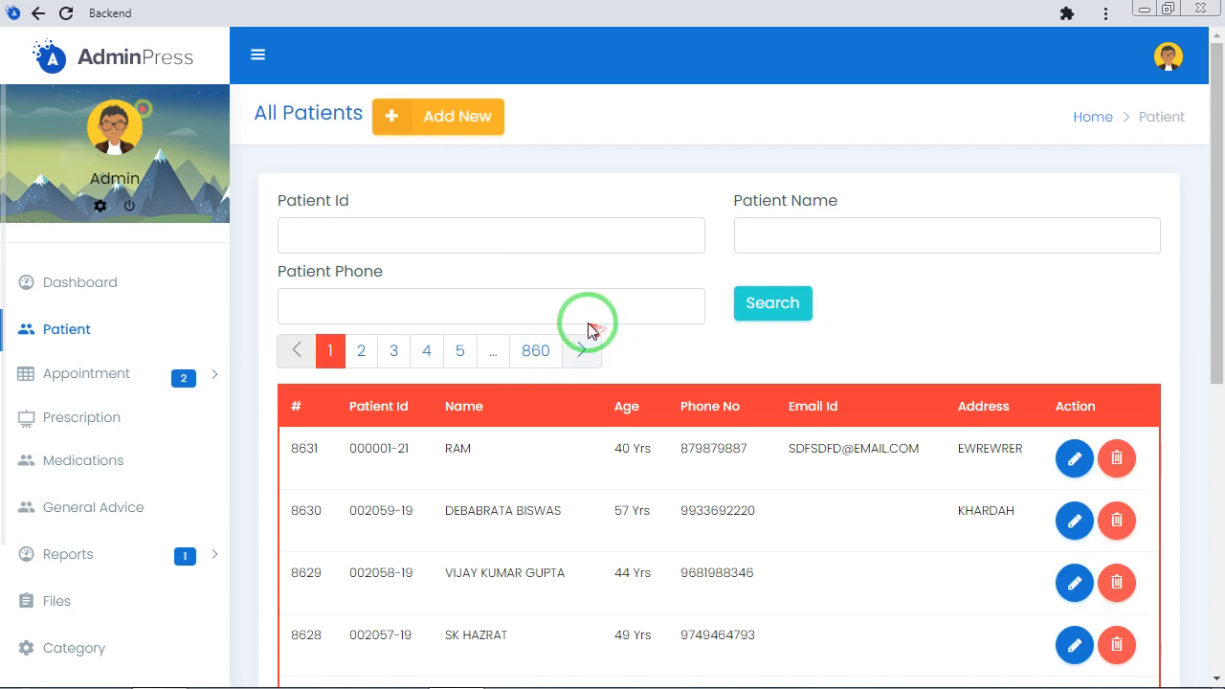
Open the form for adding a new patient and copy the Patient Id shown on it
{"action": "left_click", "coordinate": [455, 121]}
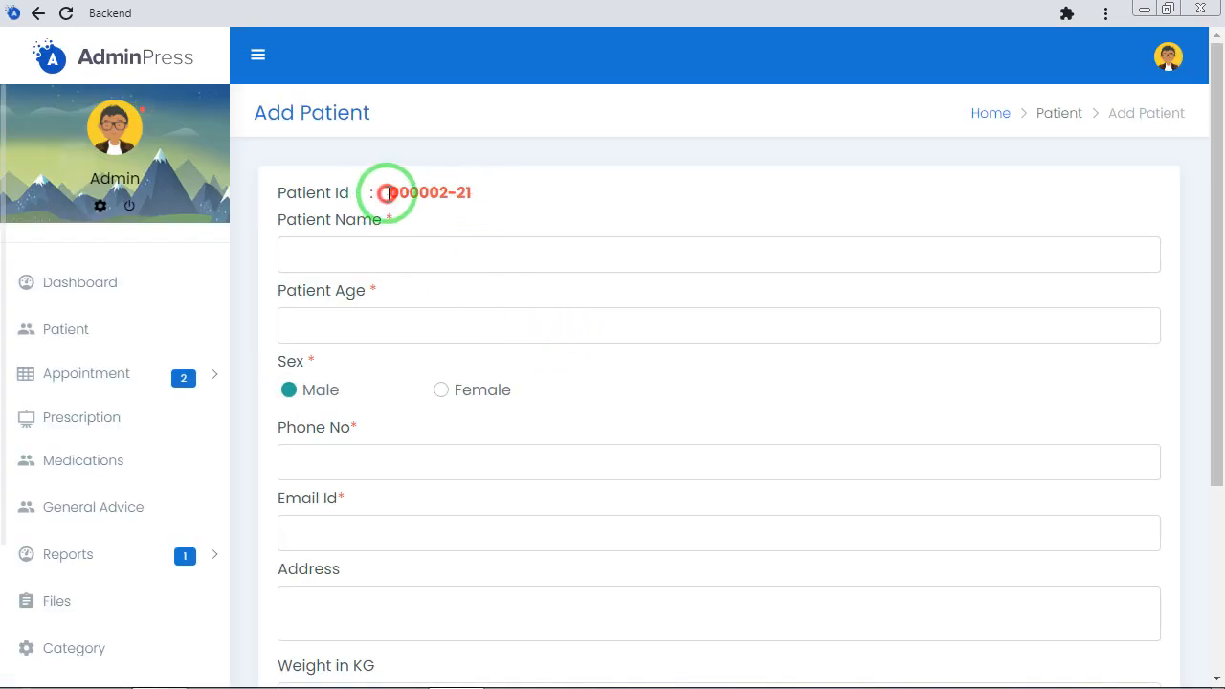
{"action": "left_click_drag", "start_coordinate": [387, 196], "coordinate": [483, 194]}
{"action": "left_click", "coordinate": [387, 194]}
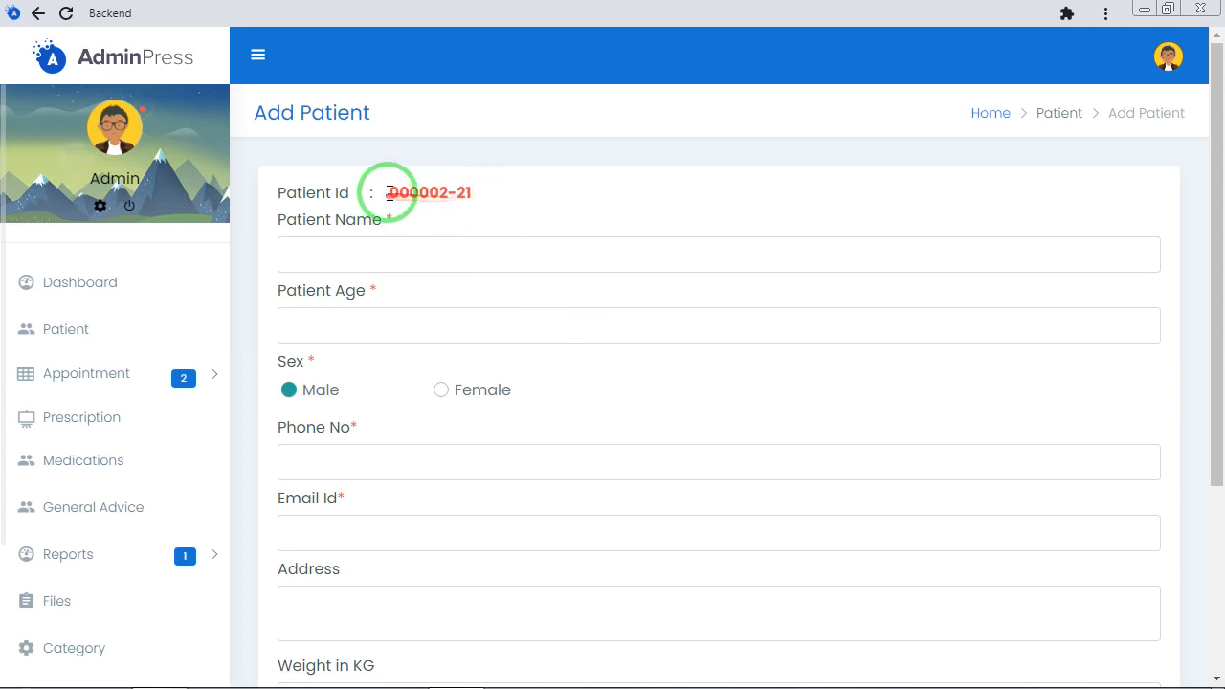
{"action": "left_click_drag", "start_coordinate": [390, 195], "coordinate": [481, 195]}
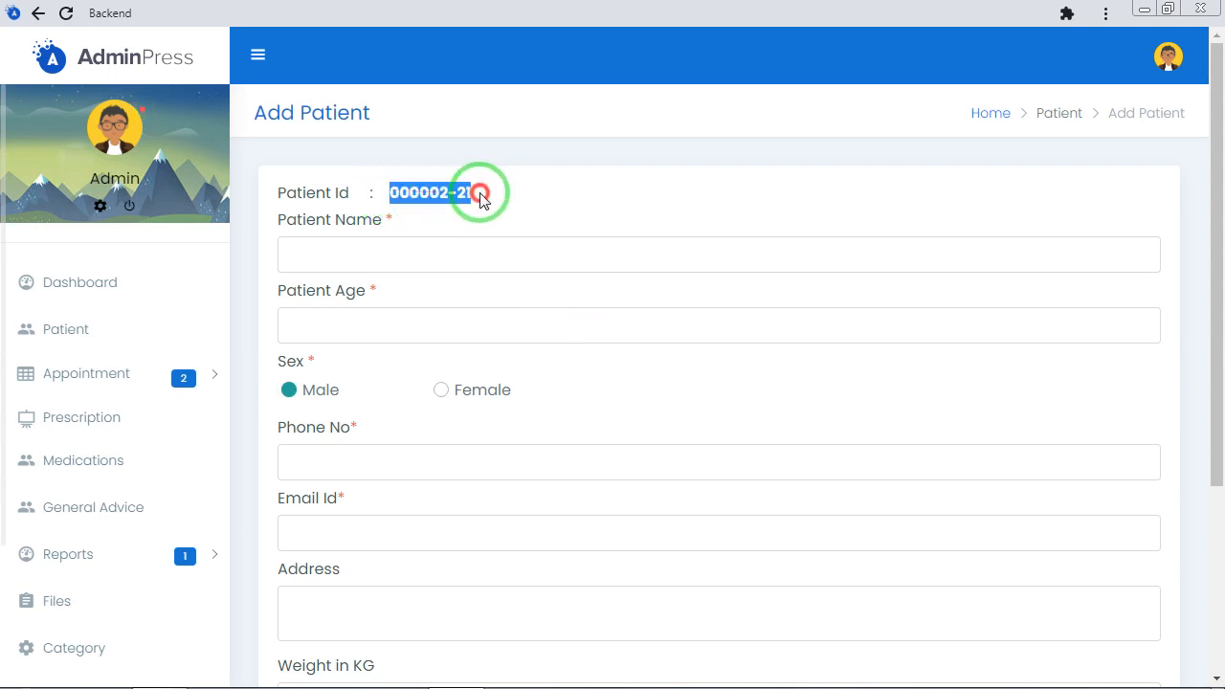
{"action": "right_click", "coordinate": [433, 192]}
{"action": "left_click", "coordinate": [482, 207]}
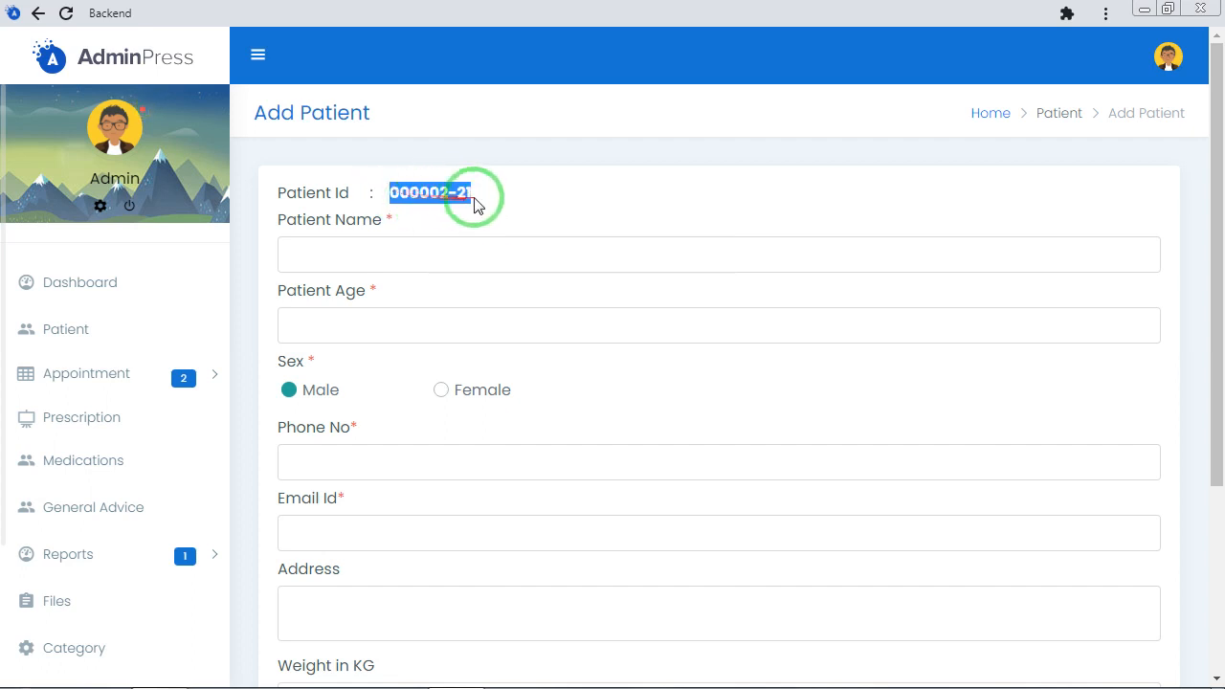
Enter the new patient's name and set the age to 45
{"action": "left_click", "coordinate": [419, 259]}
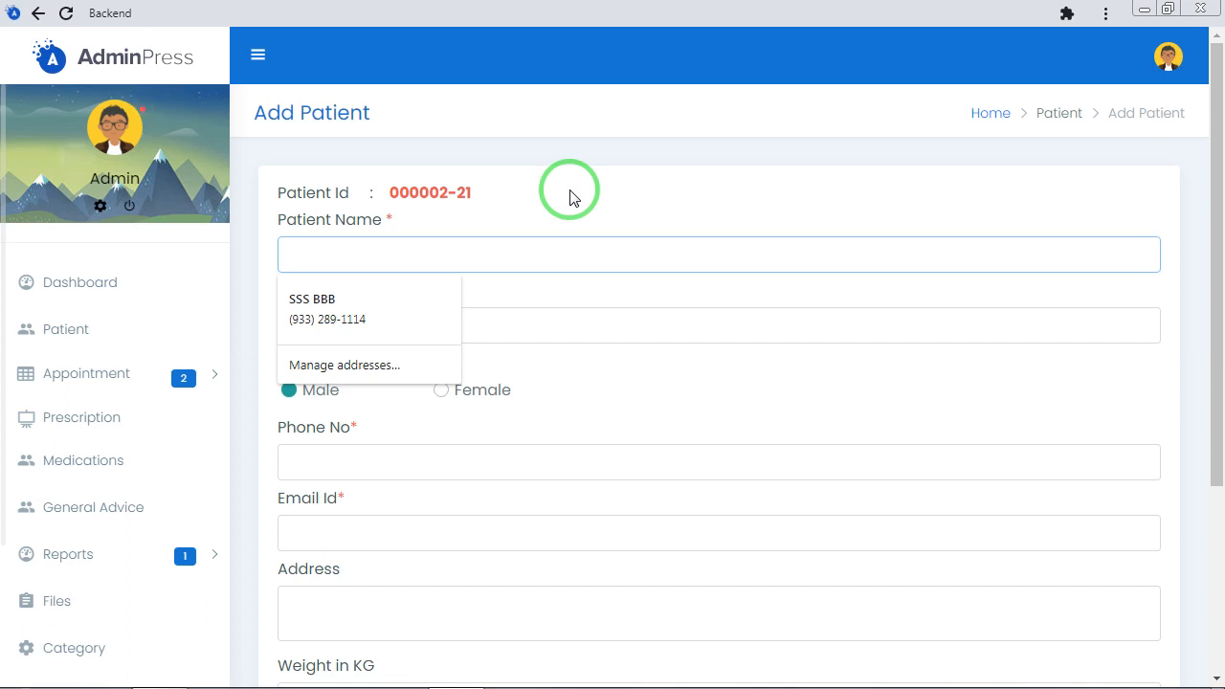
{"action": "type", "text": "SHYAM"}
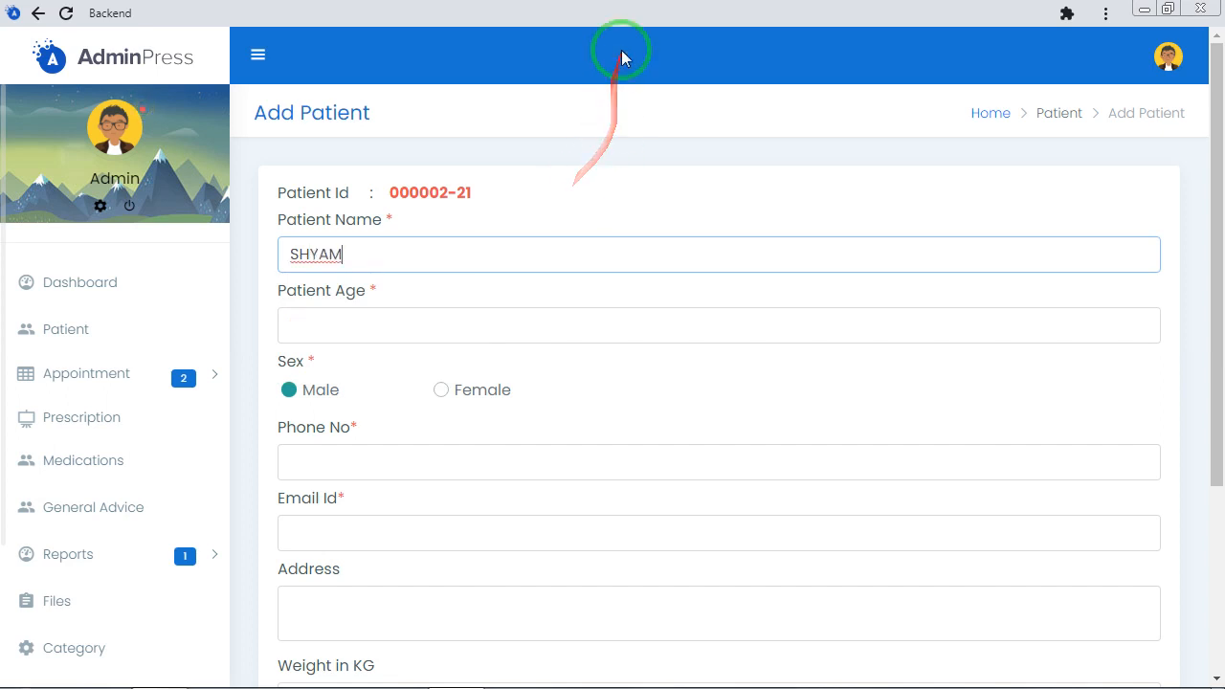
{"action": "left_click", "coordinate": [345, 325]}
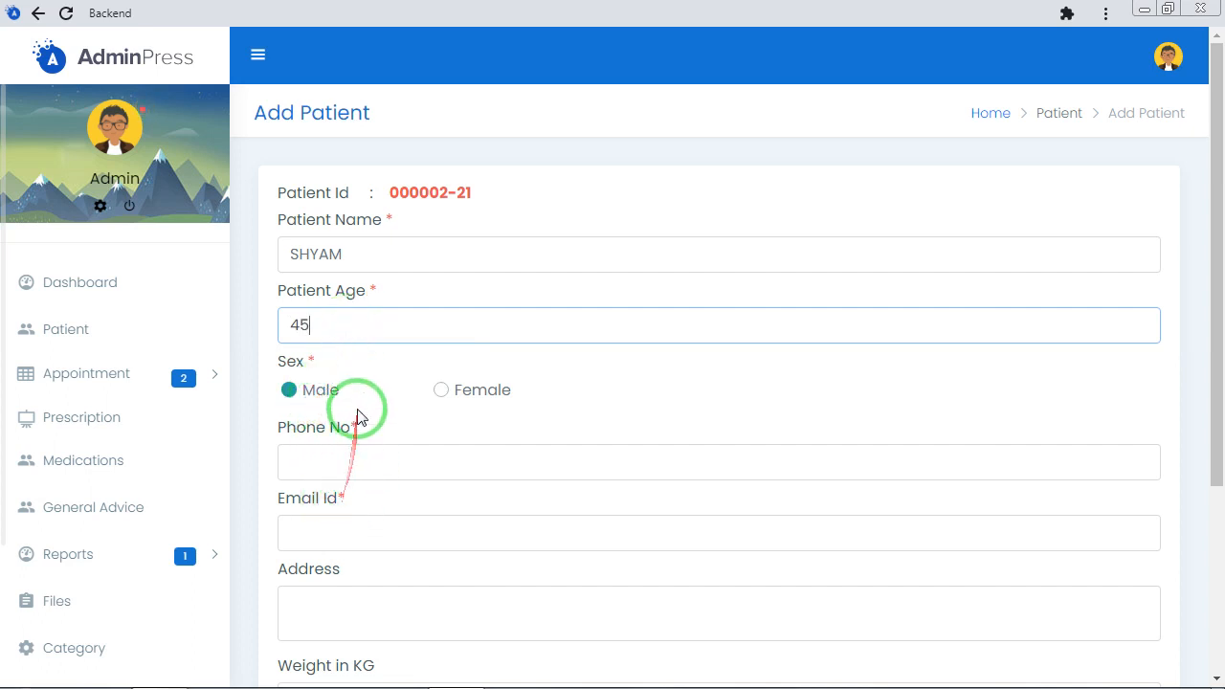
Fill in the patient's phone number and e-mail address, correcting the misspelled e-mail domain
{"action": "left_click", "coordinate": [354, 467]}
{"action": "type", "text": "345345345"}
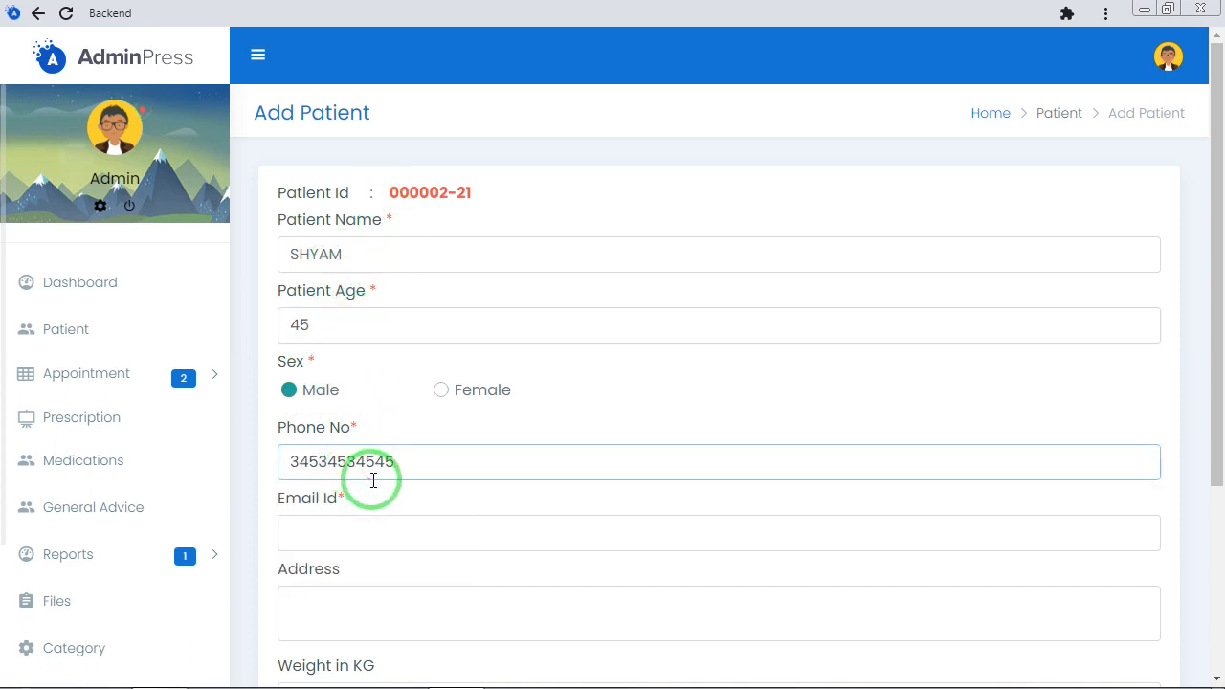
{"action": "type", "text": "45DF"}
{"action": "left_click", "coordinate": [350, 537]}
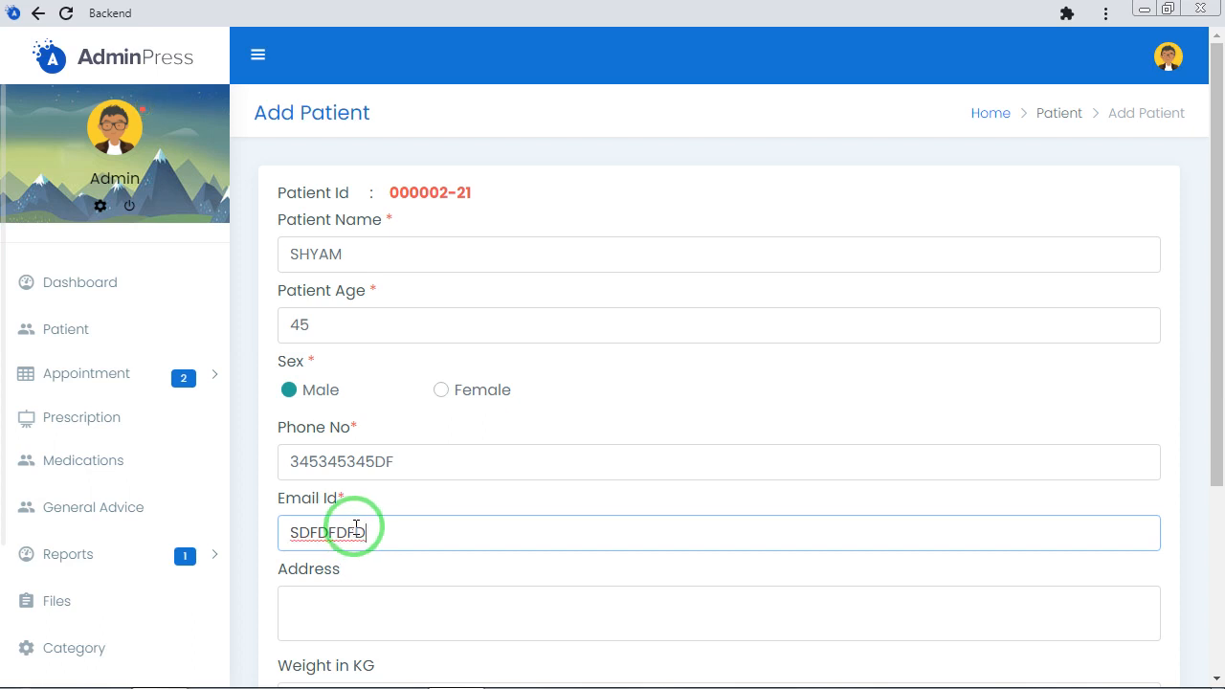
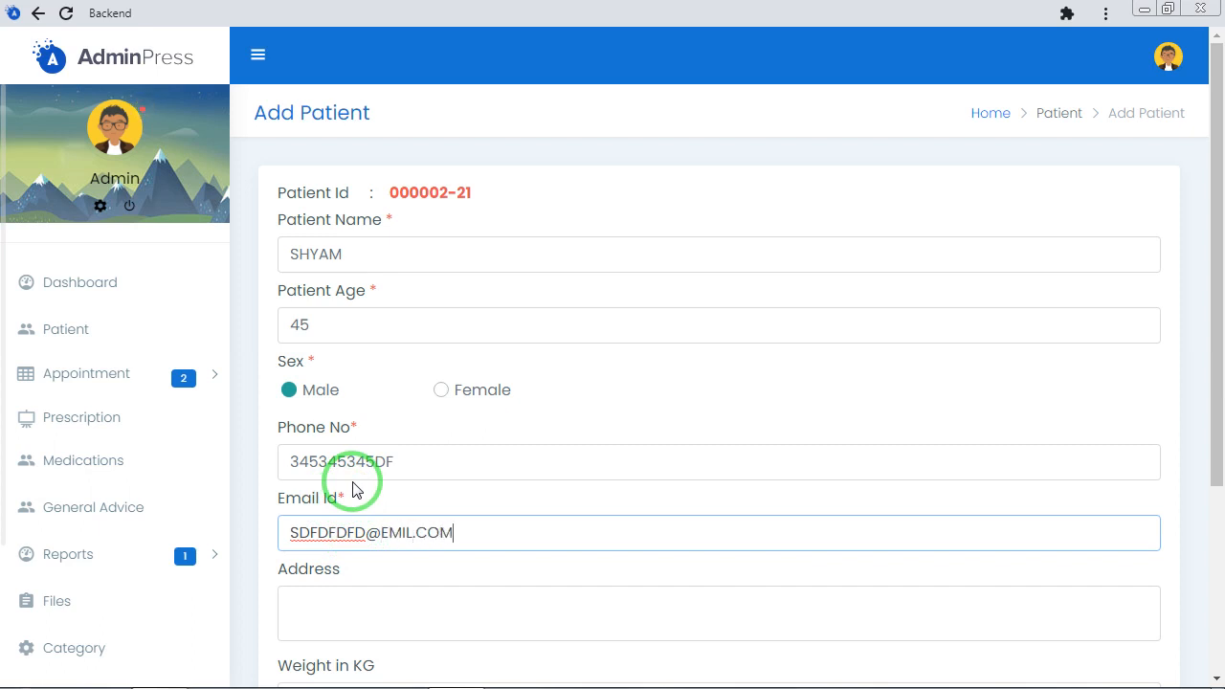
{"action": "left_click", "coordinate": [400, 536]}
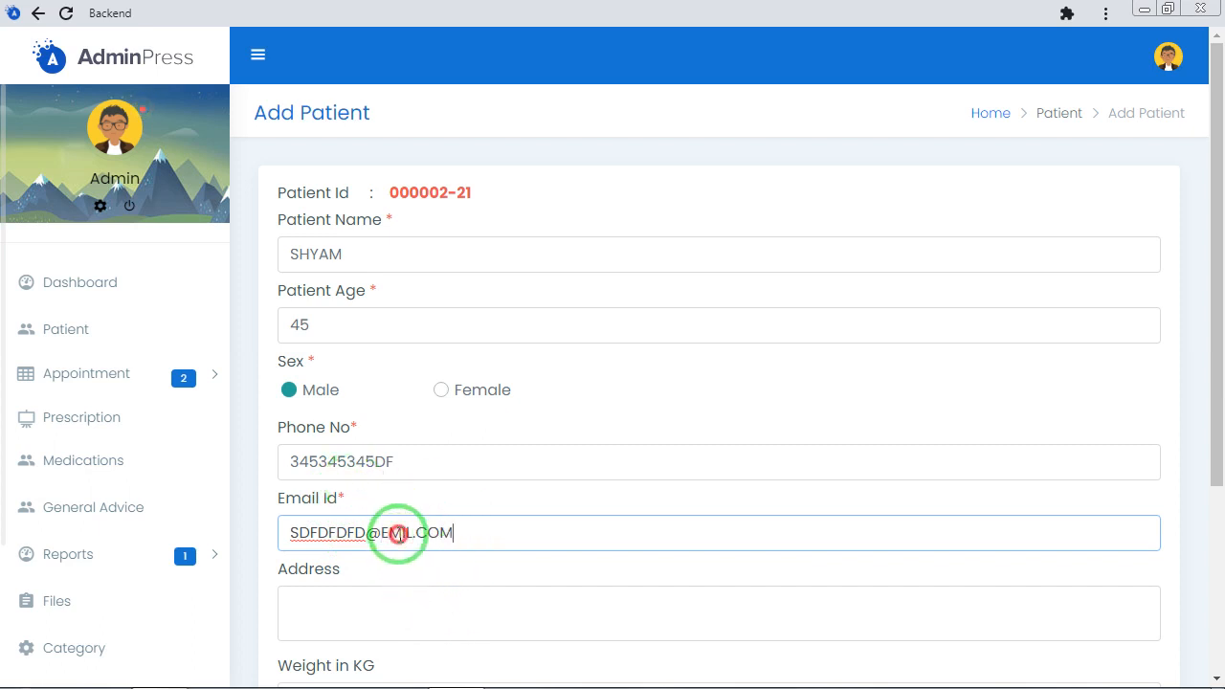
{"action": "type", "text": "A"}
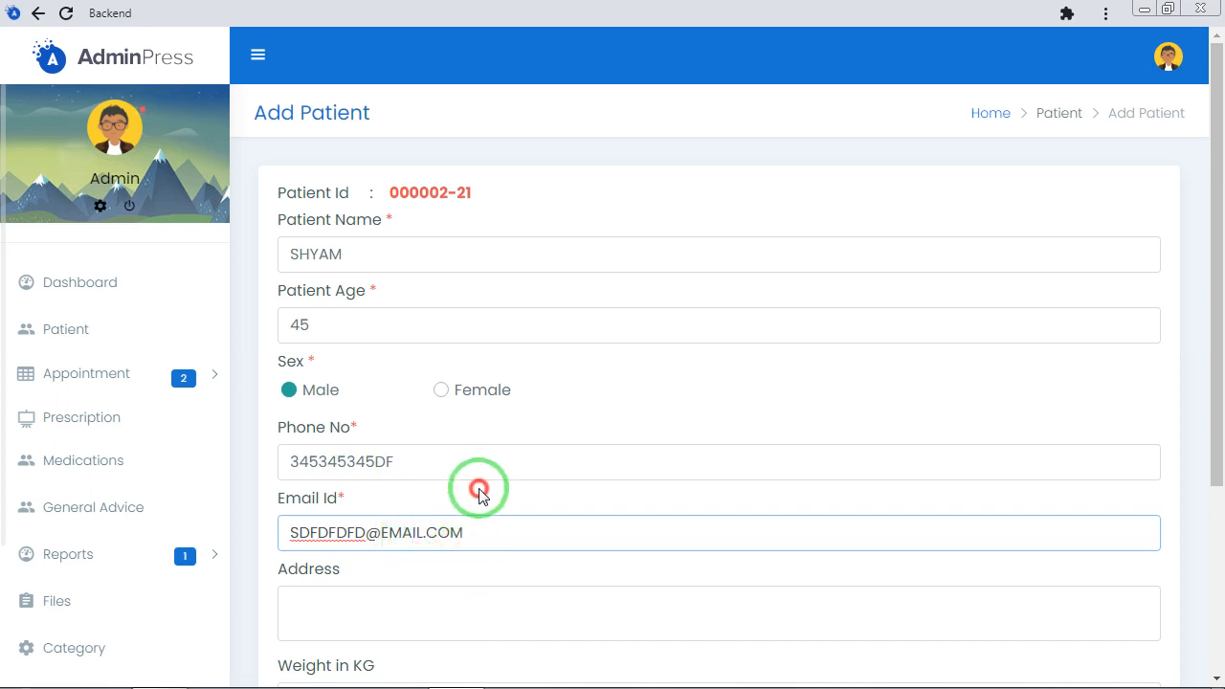
Fill in the patient's address
{"action": "left_click", "coordinate": [391, 617]}
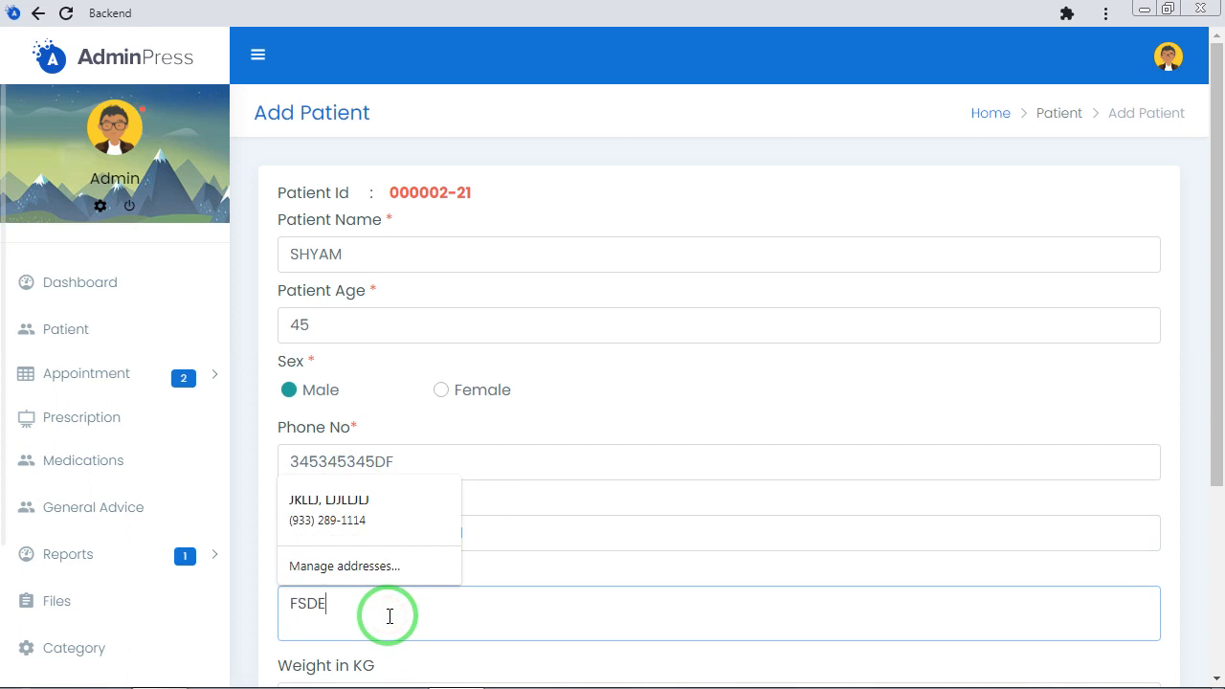
{"action": "type", "text": "ERER"}
{"action": "left_click", "coordinate": [509, 545]}
Set the patient's weight to 69 kg and height to 200 cm, and submit the new patient record
{"action": "scroll", "coordinate": [508, 552], "scroll_direction": "down", "scroll_amount": 3}
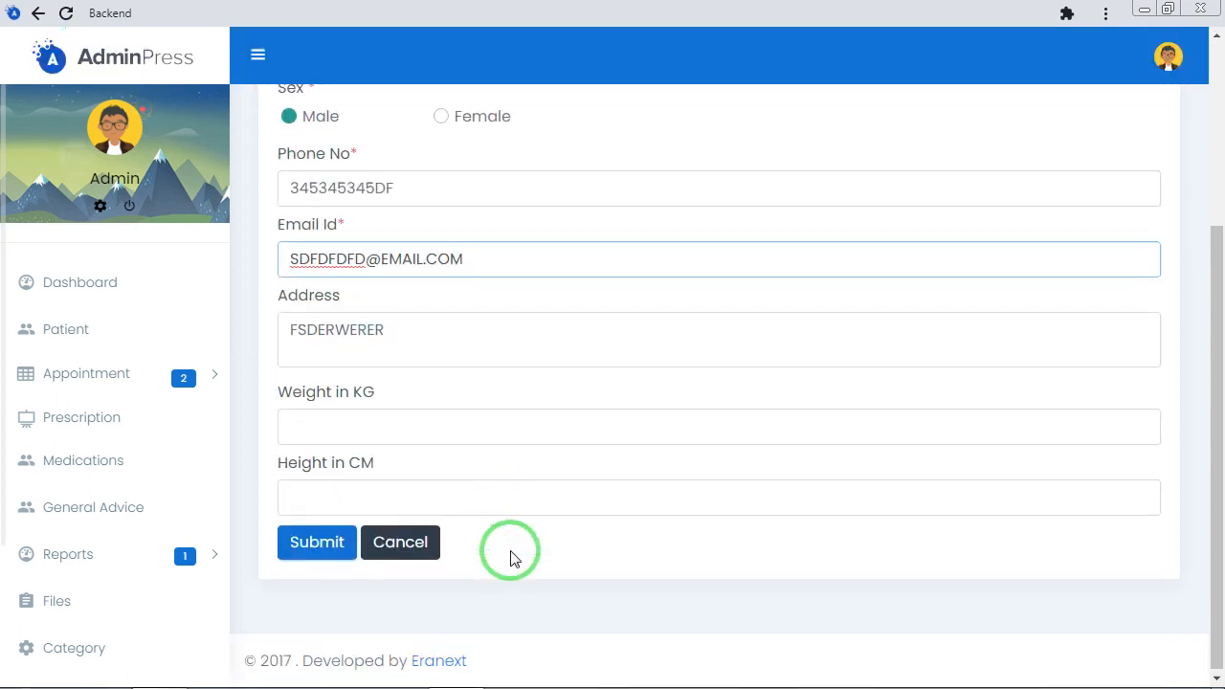
{"action": "left_click", "coordinate": [341, 425]}
{"action": "type", "text": "6"}
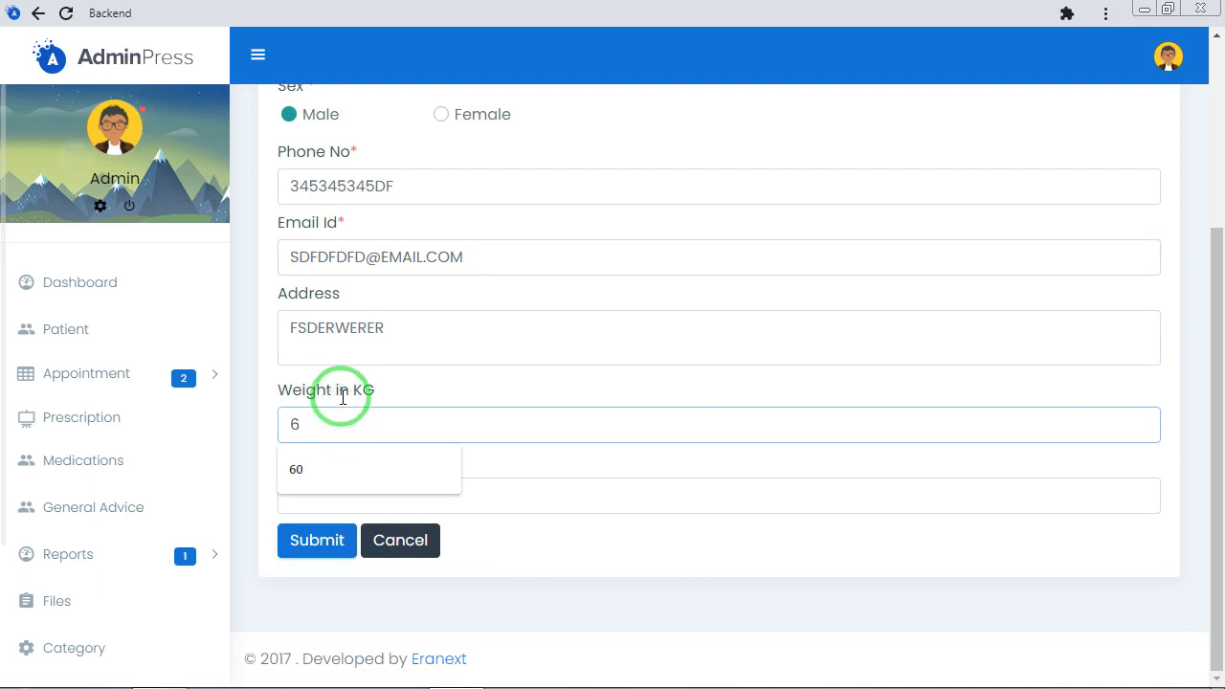
{"action": "type", "text": "9"}
{"action": "left_click", "coordinate": [328, 487]}
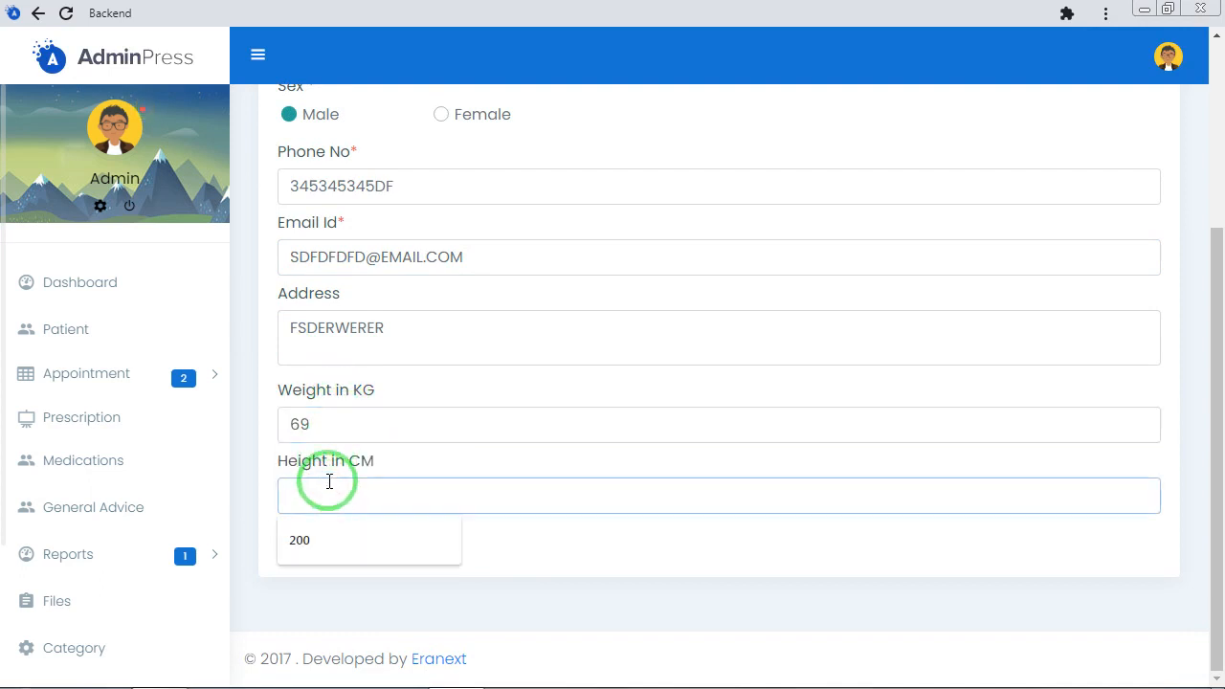
{"action": "type", "text": "200"}
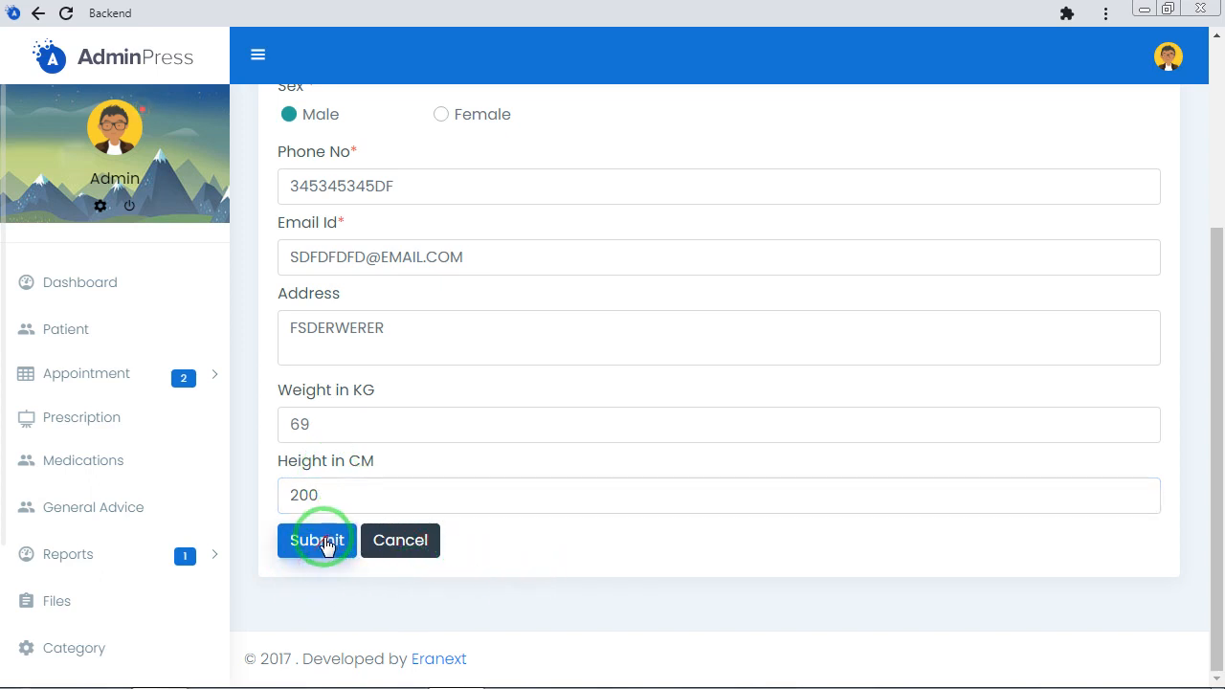
{"action": "left_click", "coordinate": [318, 542]}
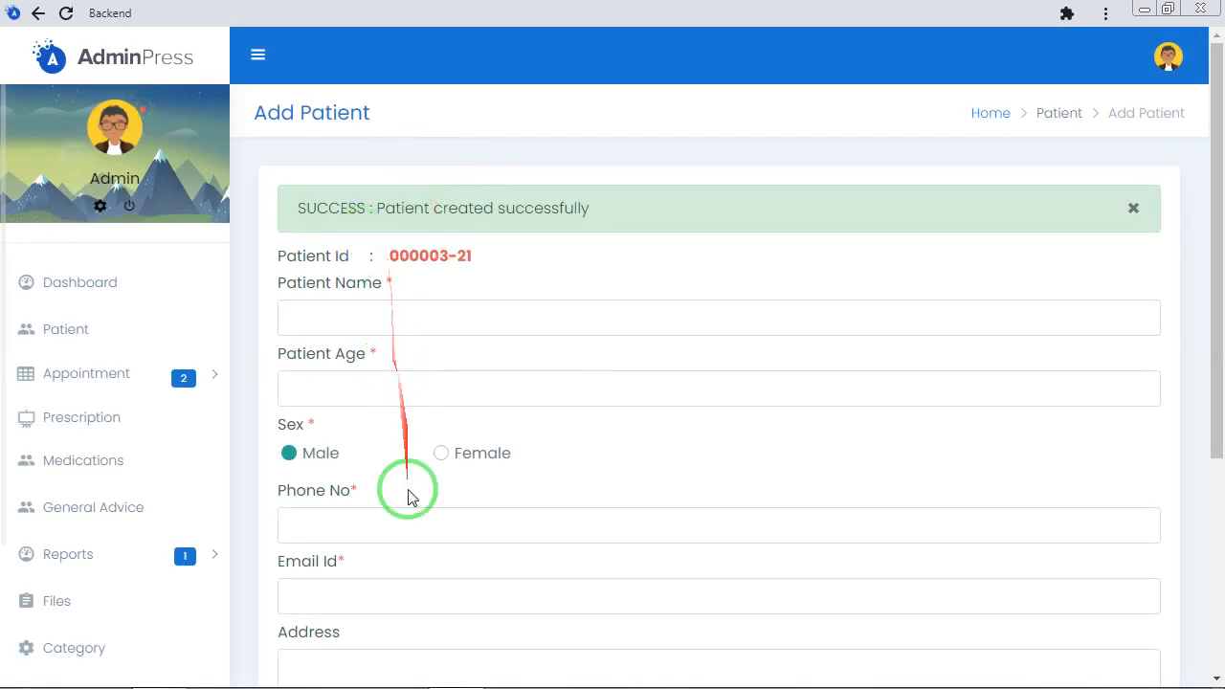
Return to the list of all patients to check the newly added record
{"action": "scroll", "coordinate": [519, 437], "scroll_direction": "down", "scroll_amount": 3}
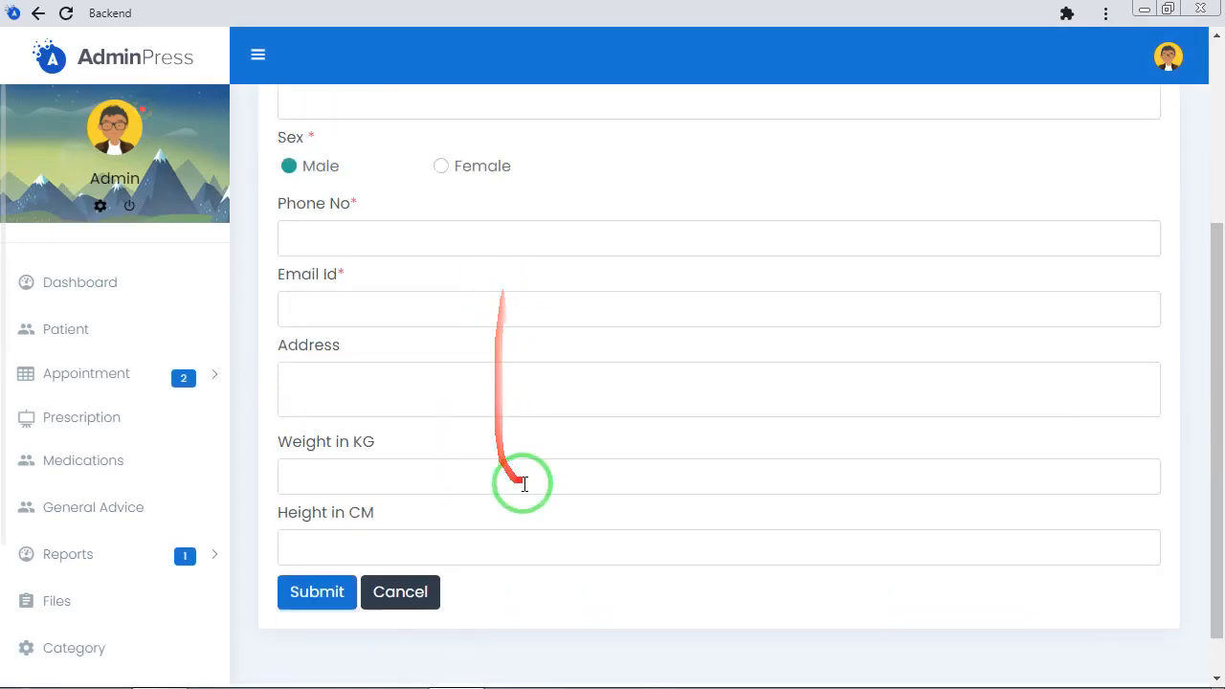
{"action": "scroll", "coordinate": [538, 325], "scroll_direction": "up", "scroll_amount": 3}
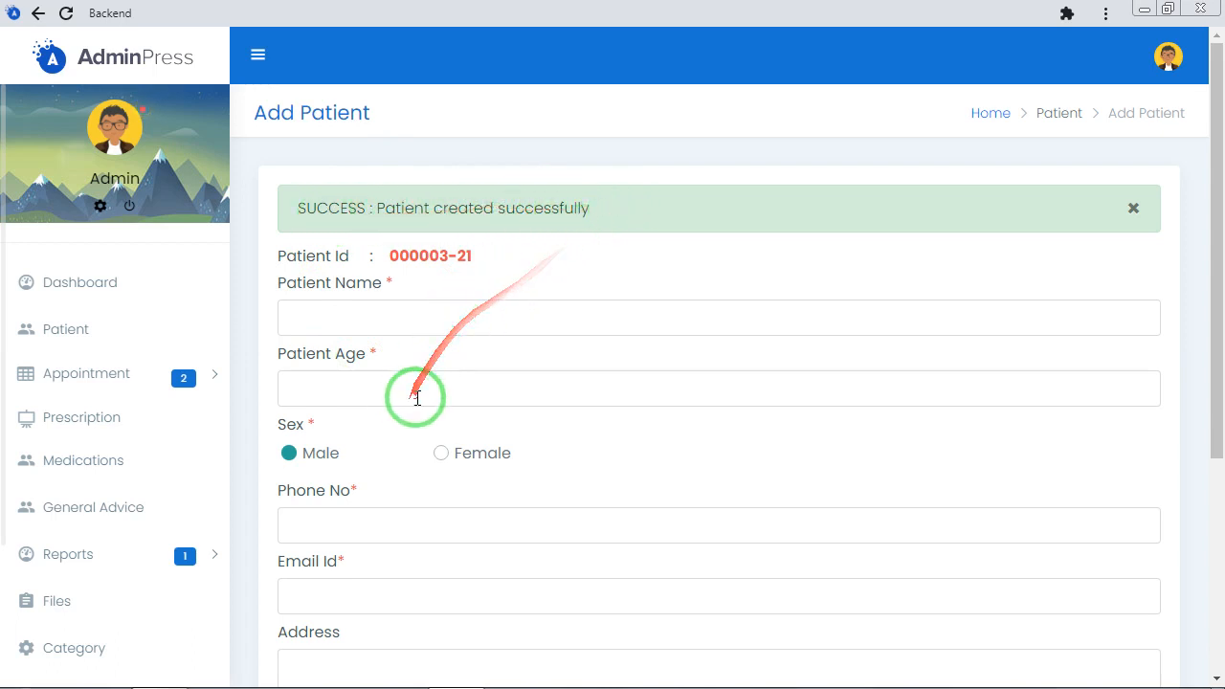
{"action": "left_click", "coordinate": [86, 330]}
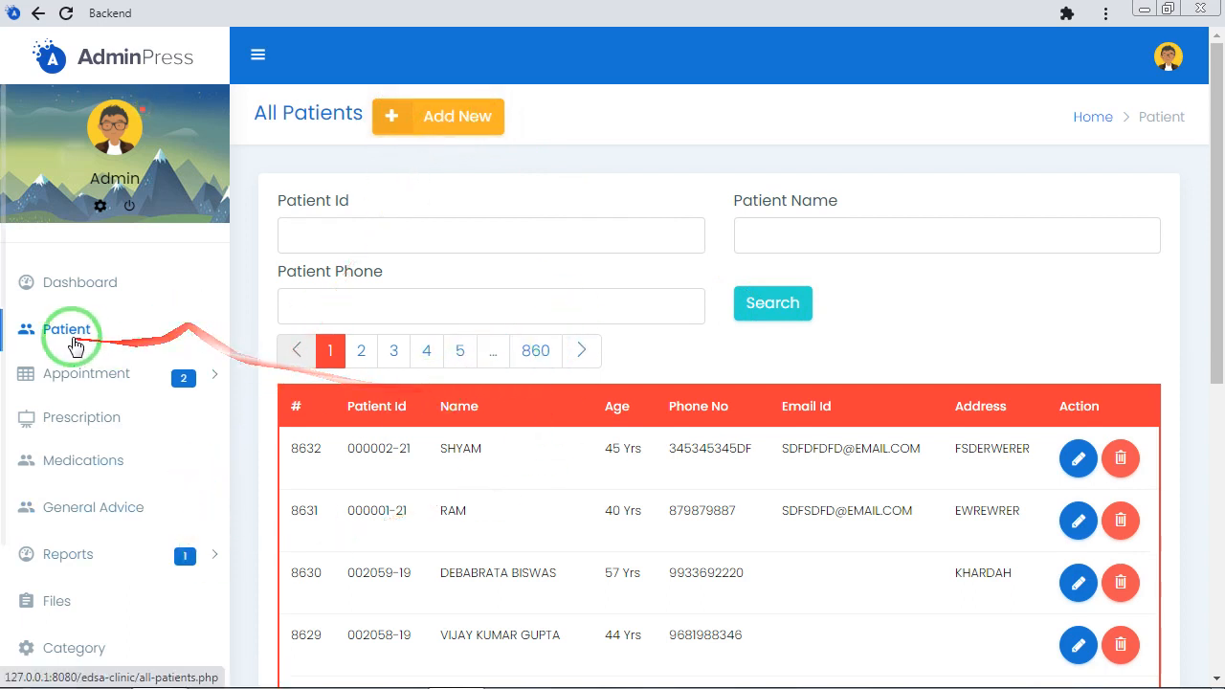
Open the list of all appointments and look through its entries and available row actions
{"action": "left_click", "coordinate": [88, 375]}
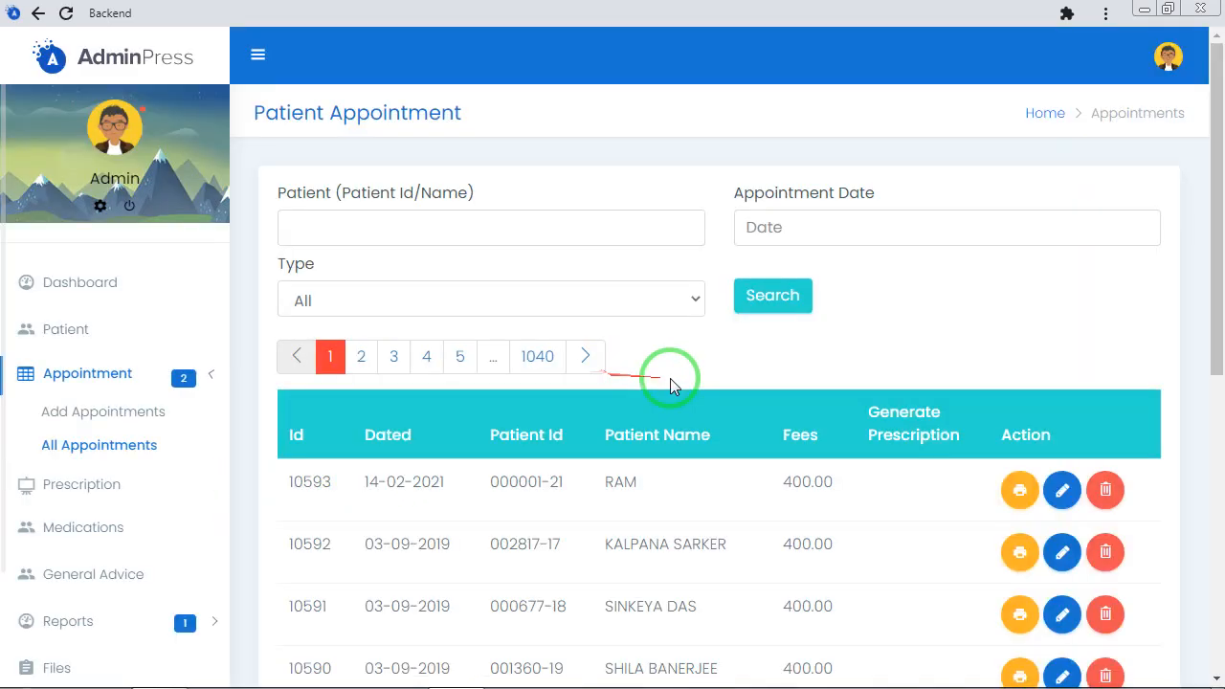
{"action": "scroll", "coordinate": [725, 517], "scroll_direction": "down", "scroll_amount": 2}
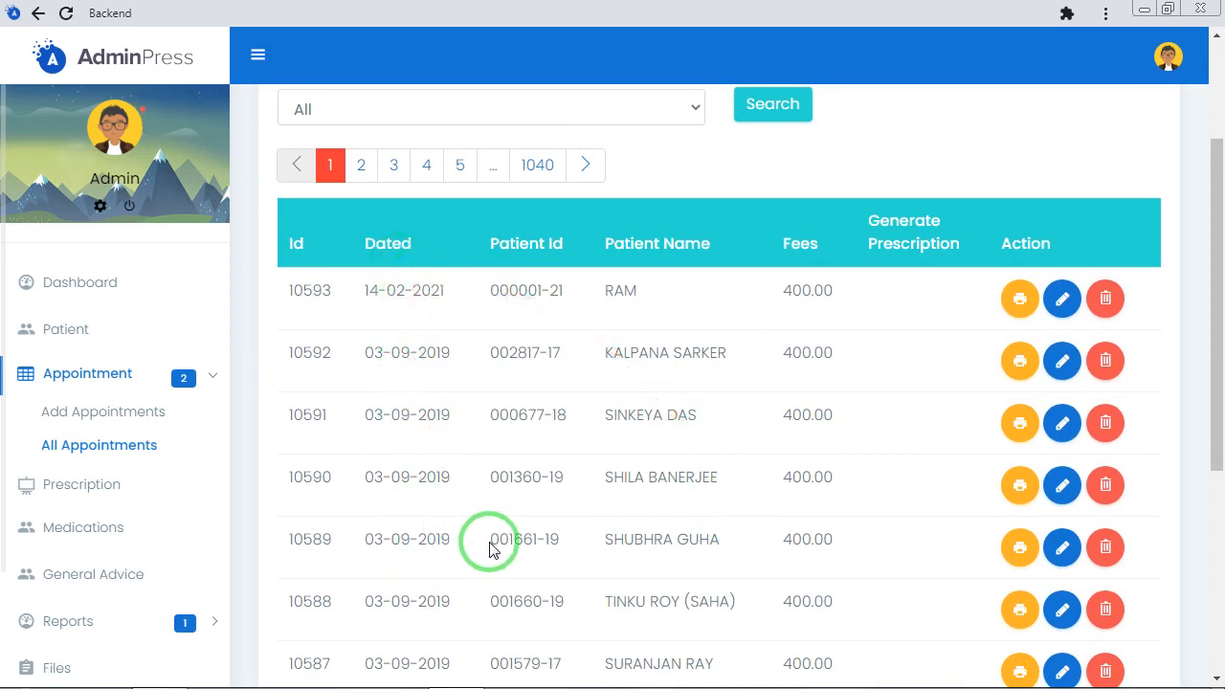
{"action": "scroll", "coordinate": [488, 547], "scroll_direction": "down", "scroll_amount": 3}
{"action": "scroll", "coordinate": [486, 552], "scroll_direction": "up", "scroll_amount": 3}
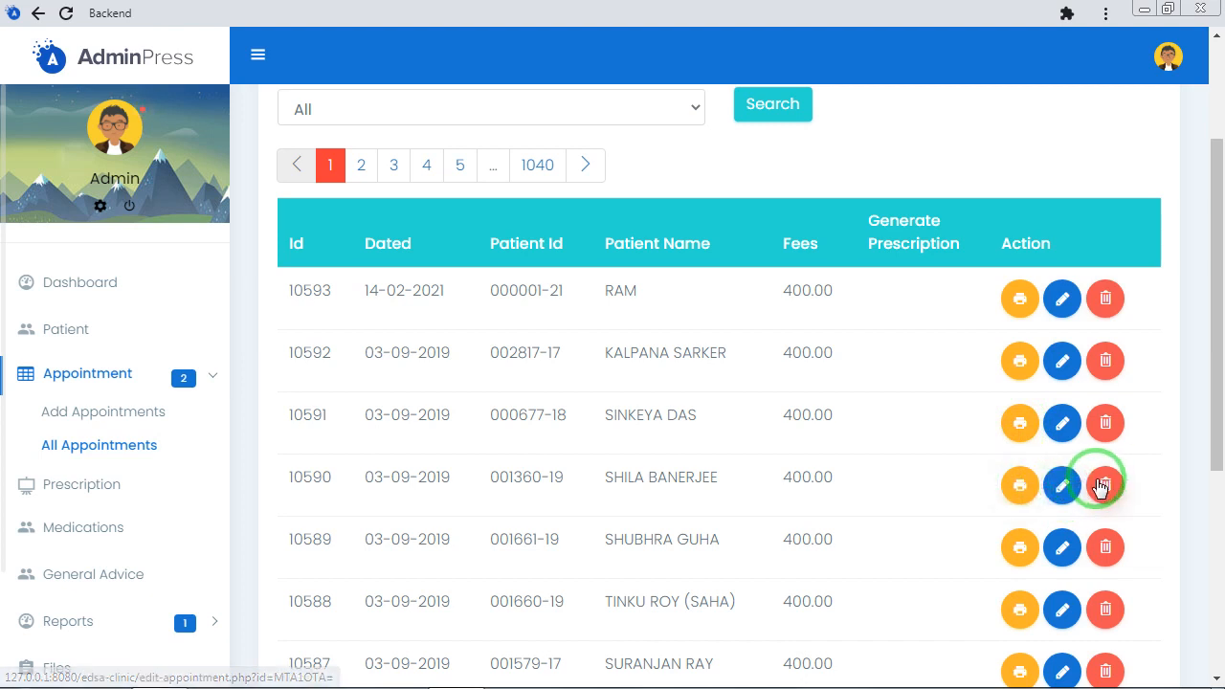
{"action": "scroll", "coordinate": [474, 373], "scroll_direction": "up", "scroll_amount": 2}
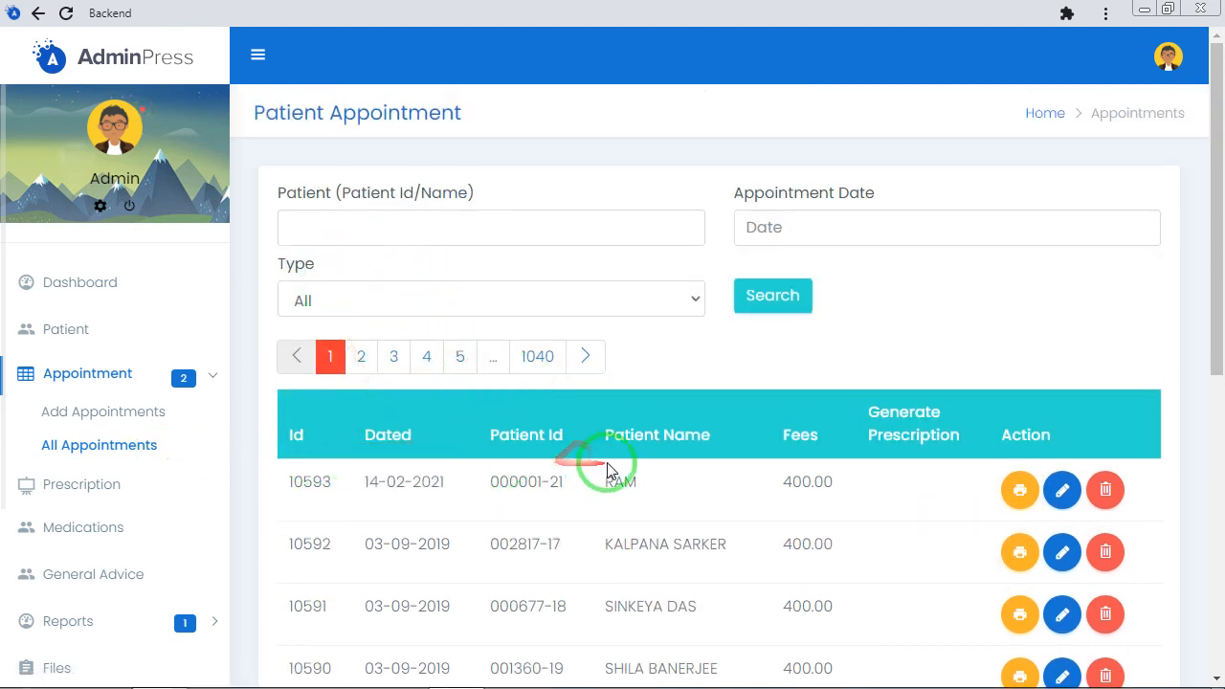
Start a new appointment and choose the newly added patient by searching for the Patient Id
{"action": "left_click", "coordinate": [100, 415]}
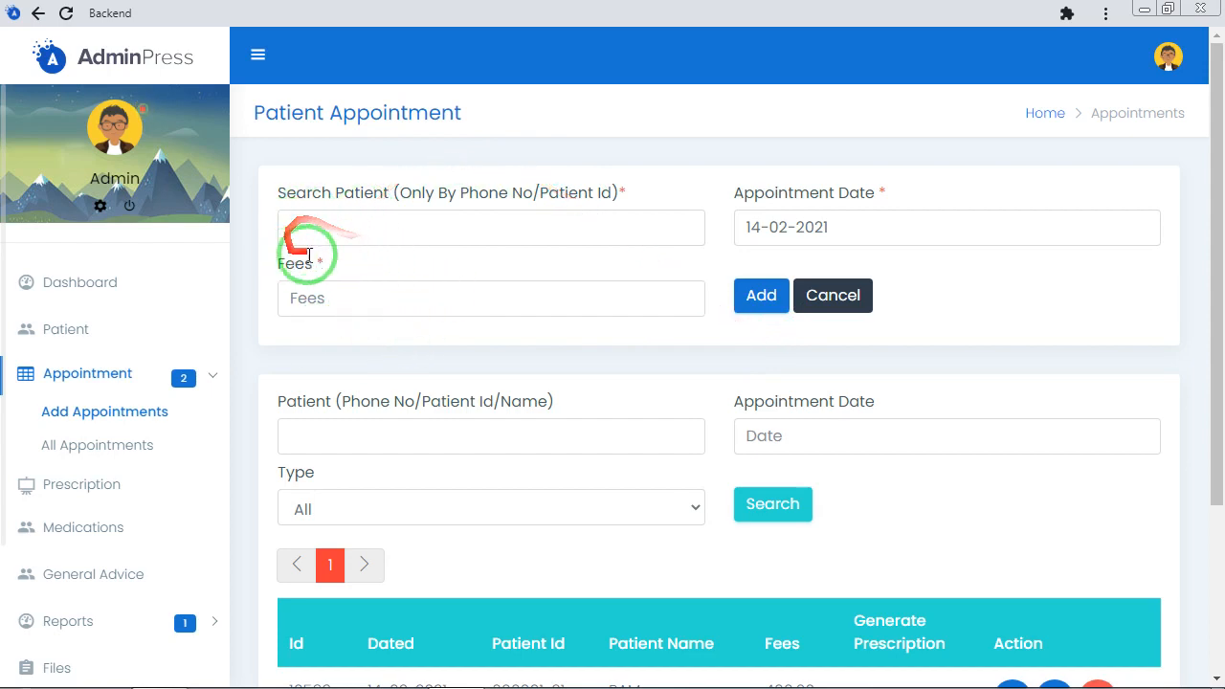
{"action": "left_click", "coordinate": [469, 223]}
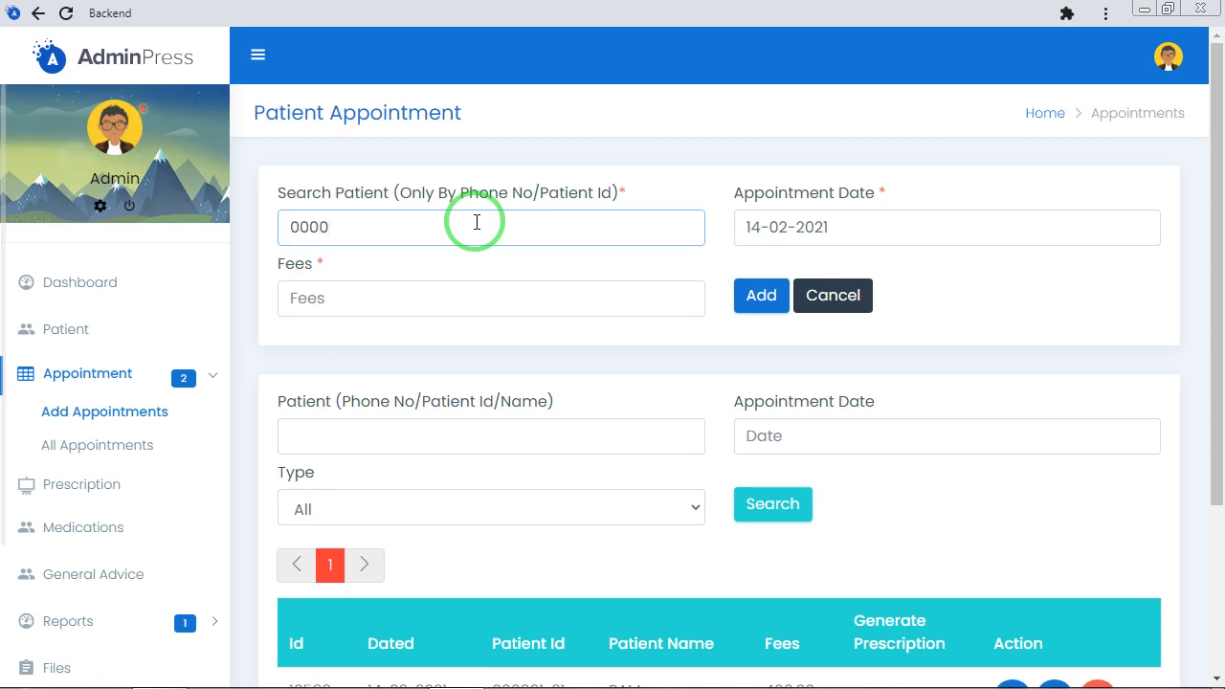
{"action": "type", "text": "02"}
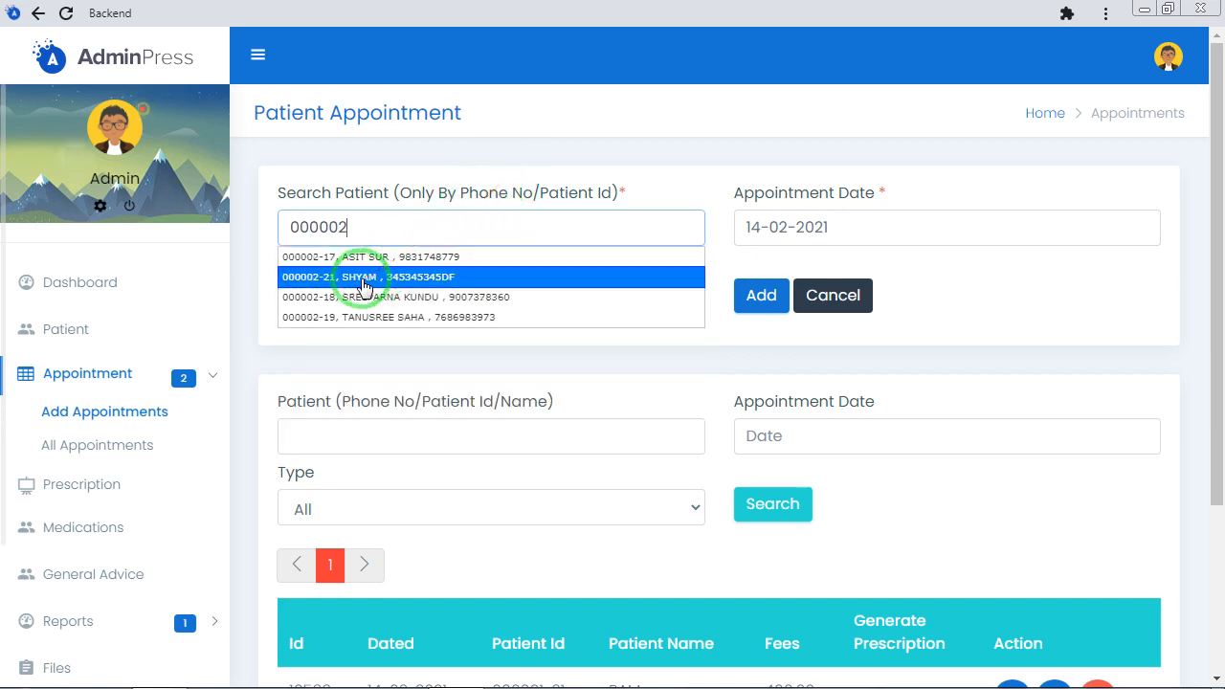
{"action": "left_click", "coordinate": [365, 284]}
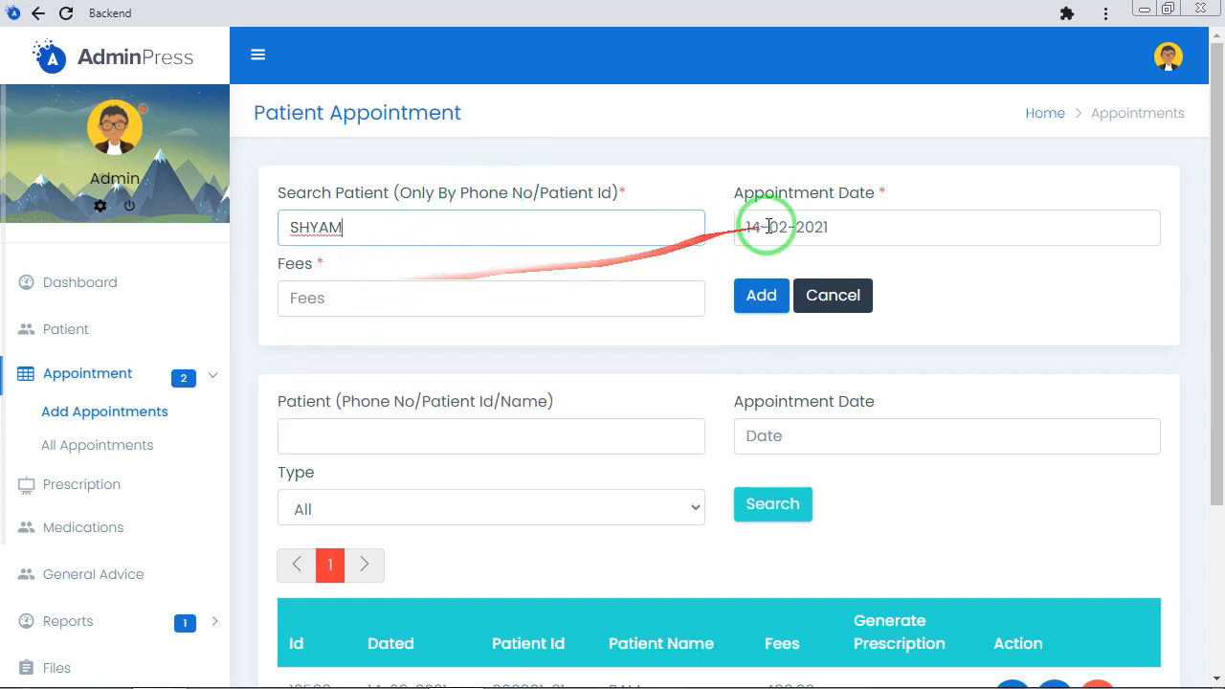
Set the appointment date to 14-02-2021 and the fees to 400, and add the appointment
{"action": "left_click", "coordinate": [910, 224]}
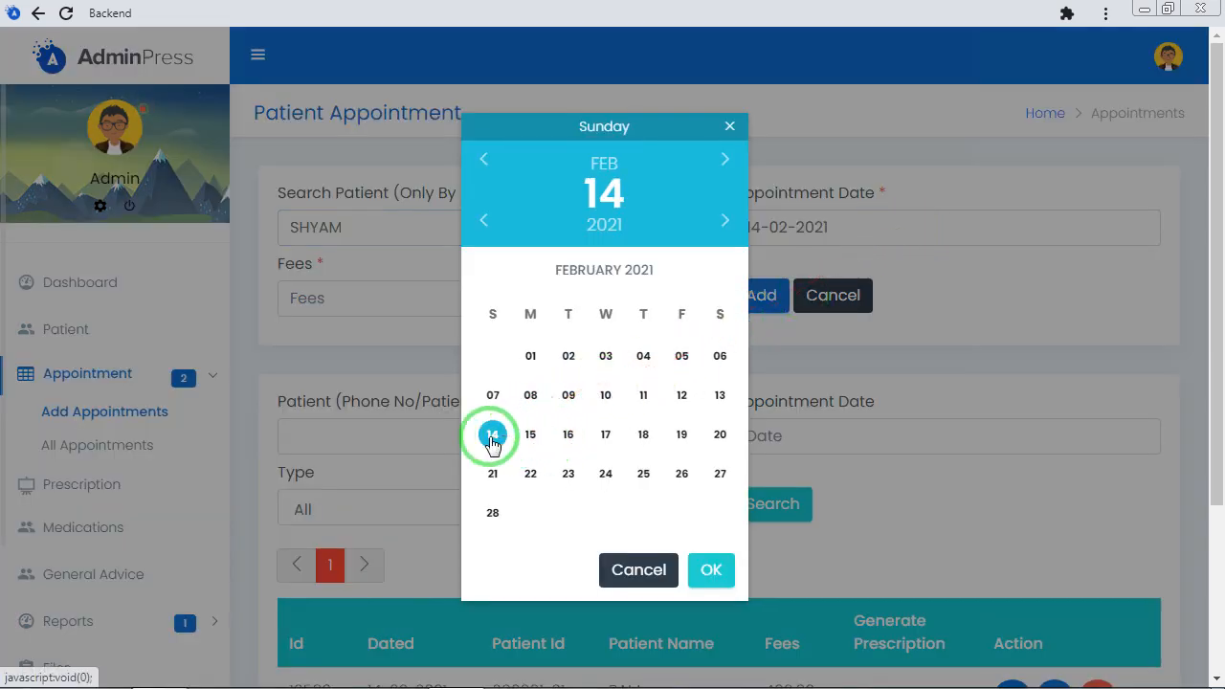
{"action": "left_click", "coordinate": [711, 570]}
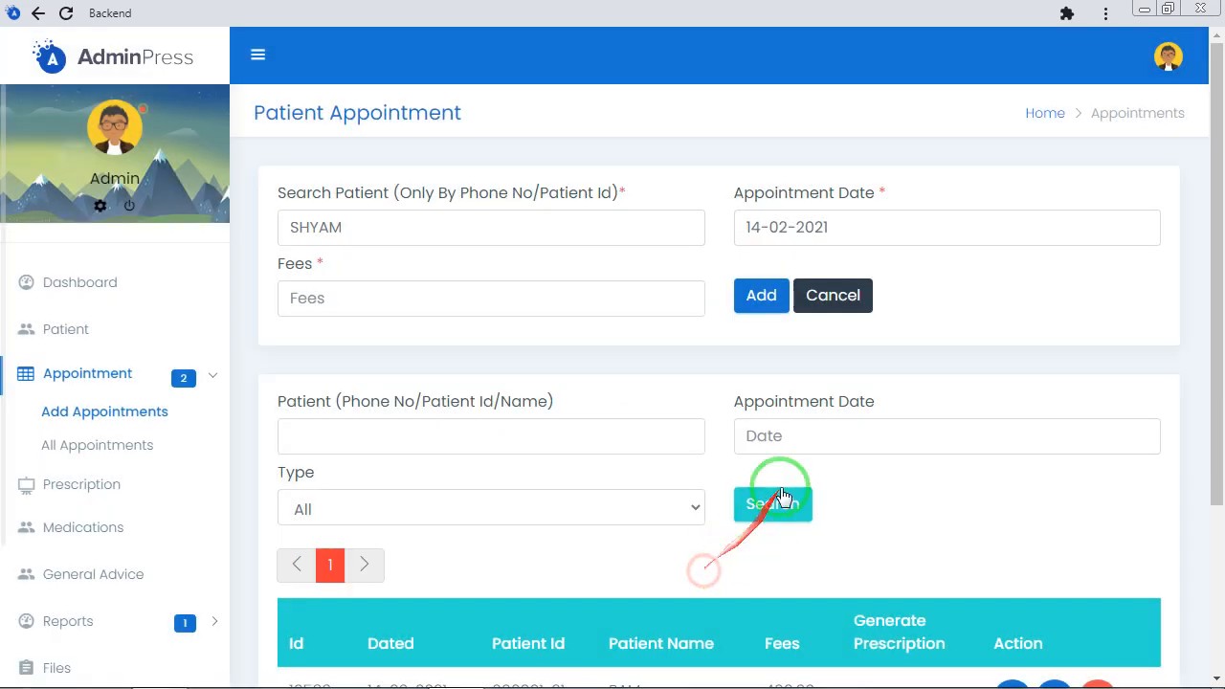
{"action": "left_click", "coordinate": [393, 298]}
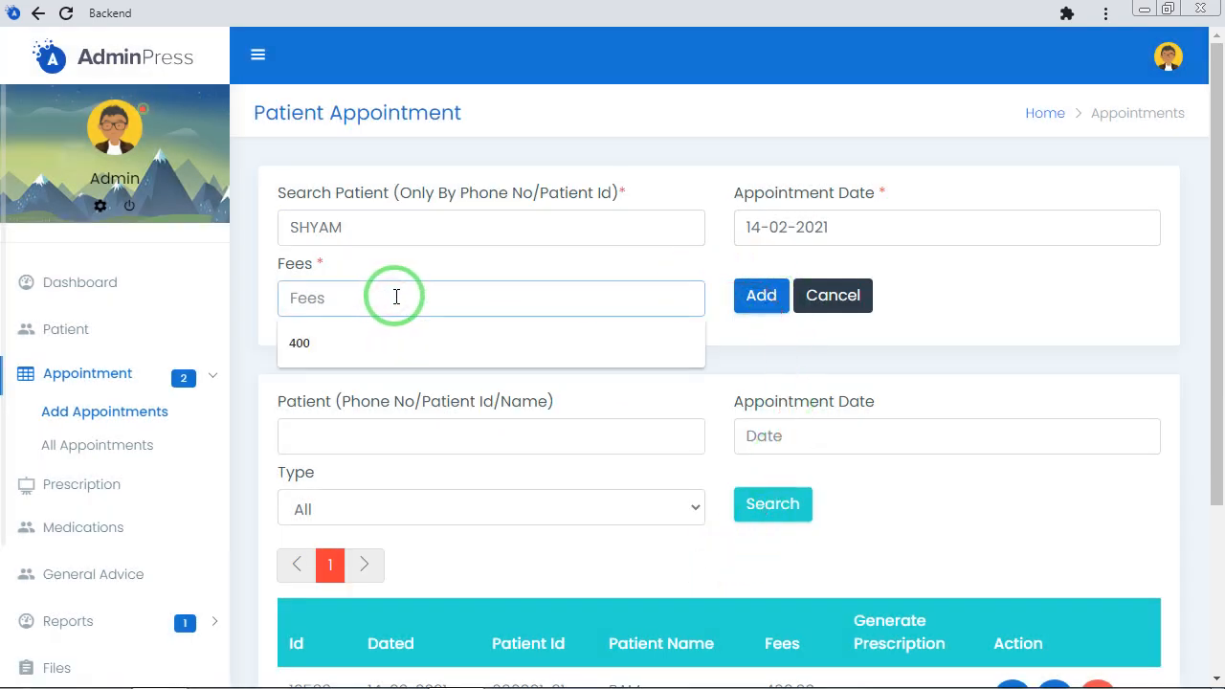
{"action": "type", "text": "400"}
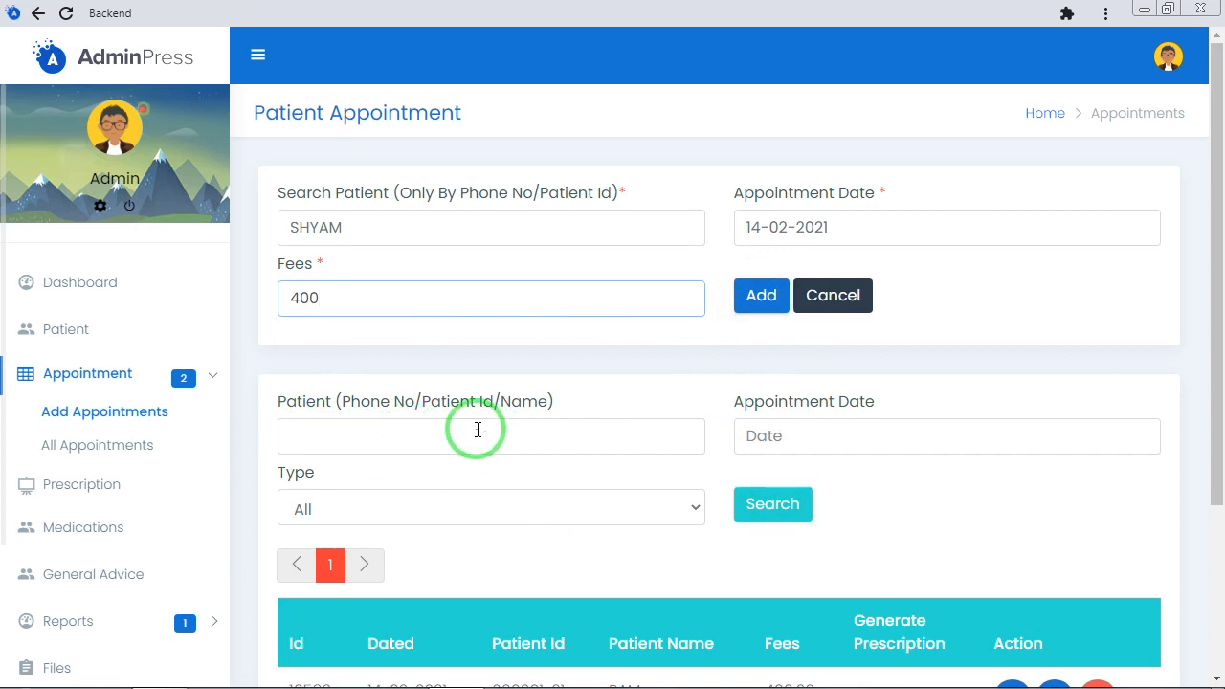
{"action": "scroll", "coordinate": [475, 430], "scroll_direction": "down", "scroll_amount": 3}
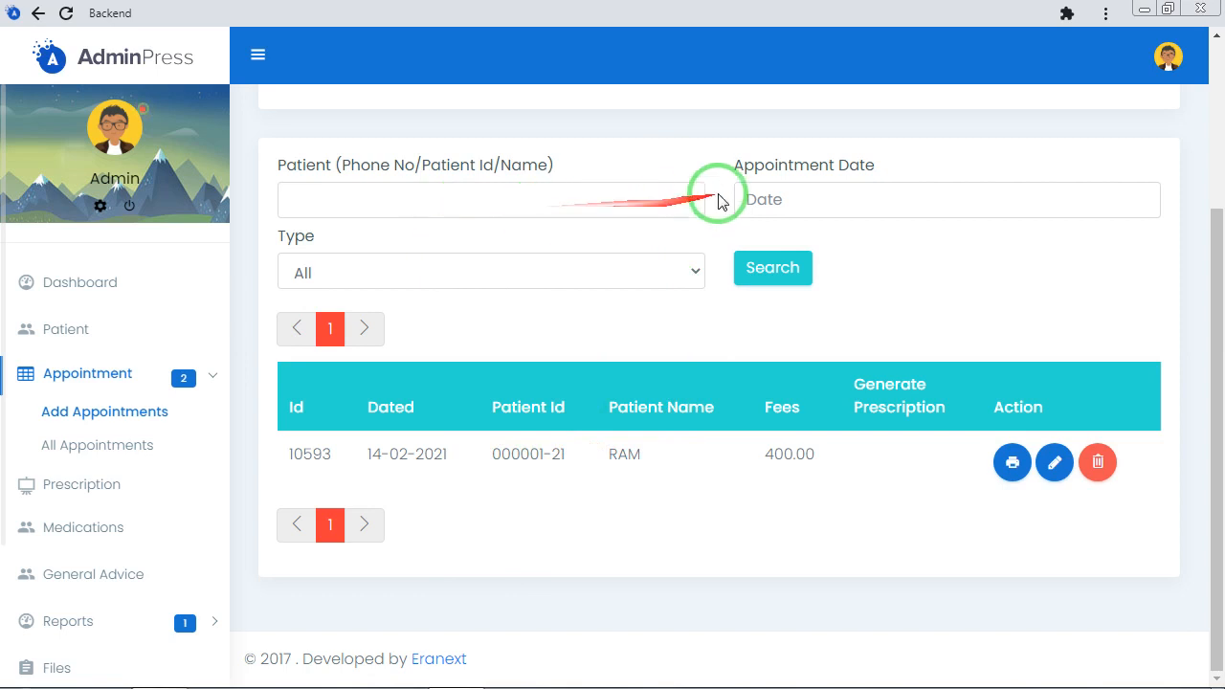
{"action": "scroll", "coordinate": [469, 273], "scroll_direction": "up", "scroll_amount": 3}
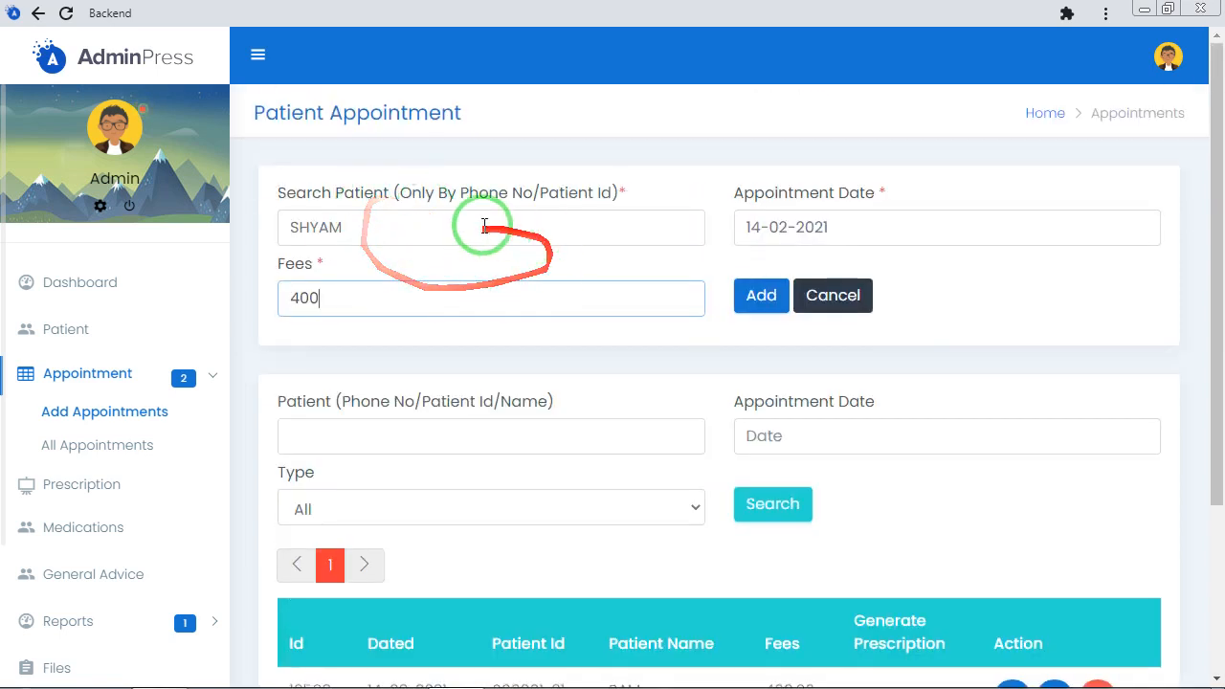
{"action": "left_click", "coordinate": [756, 300]}
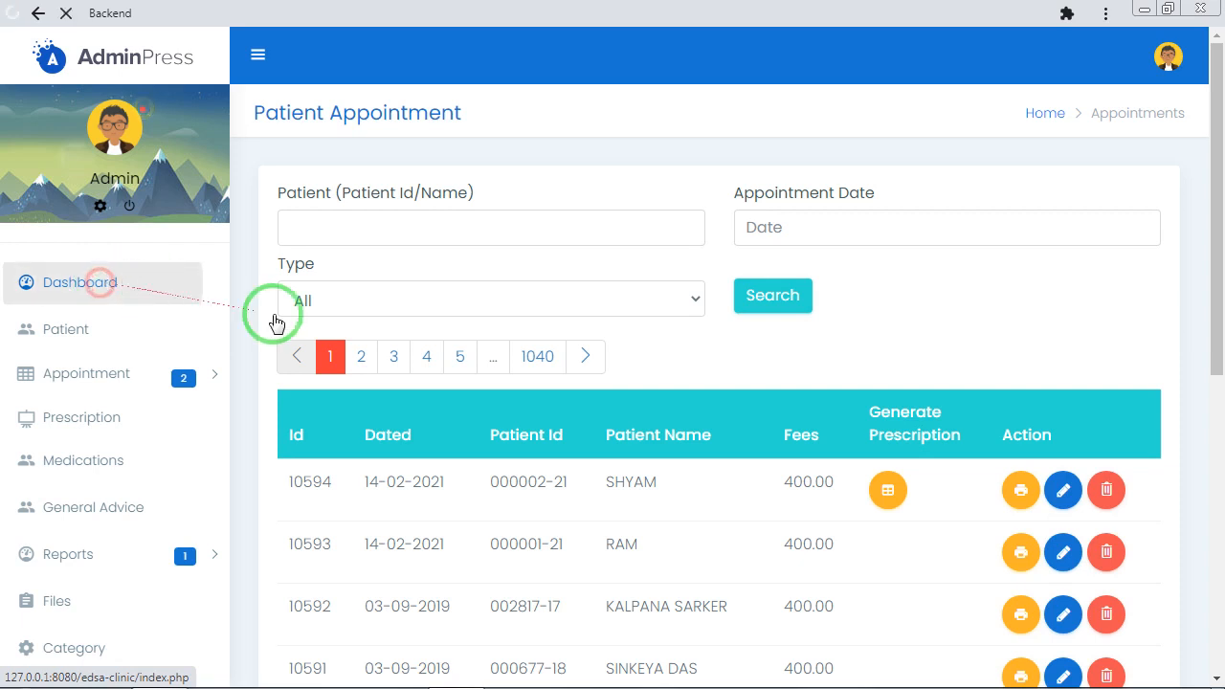
Open the prescription form for the patient waiting in today's appointments and enter SDFSDF as the known drug intolerance
{"action": "left_click", "coordinate": [437, 355]}
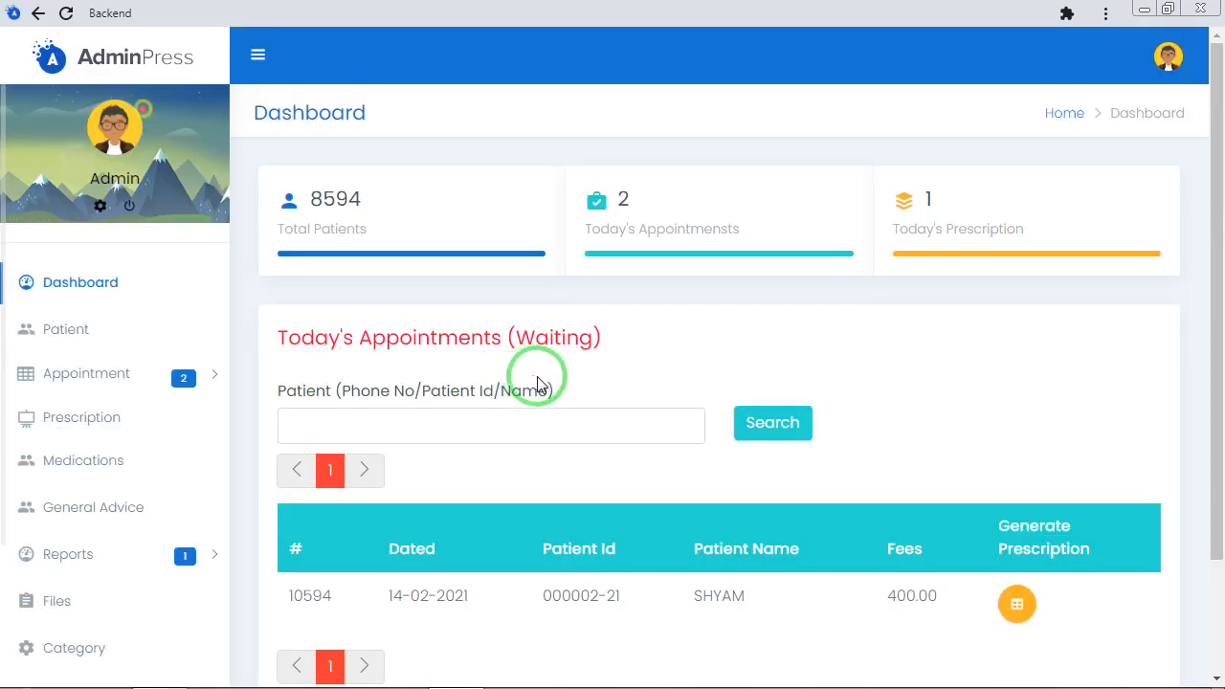
{"action": "scroll", "coordinate": [554, 393], "scroll_direction": "down", "scroll_amount": 2}
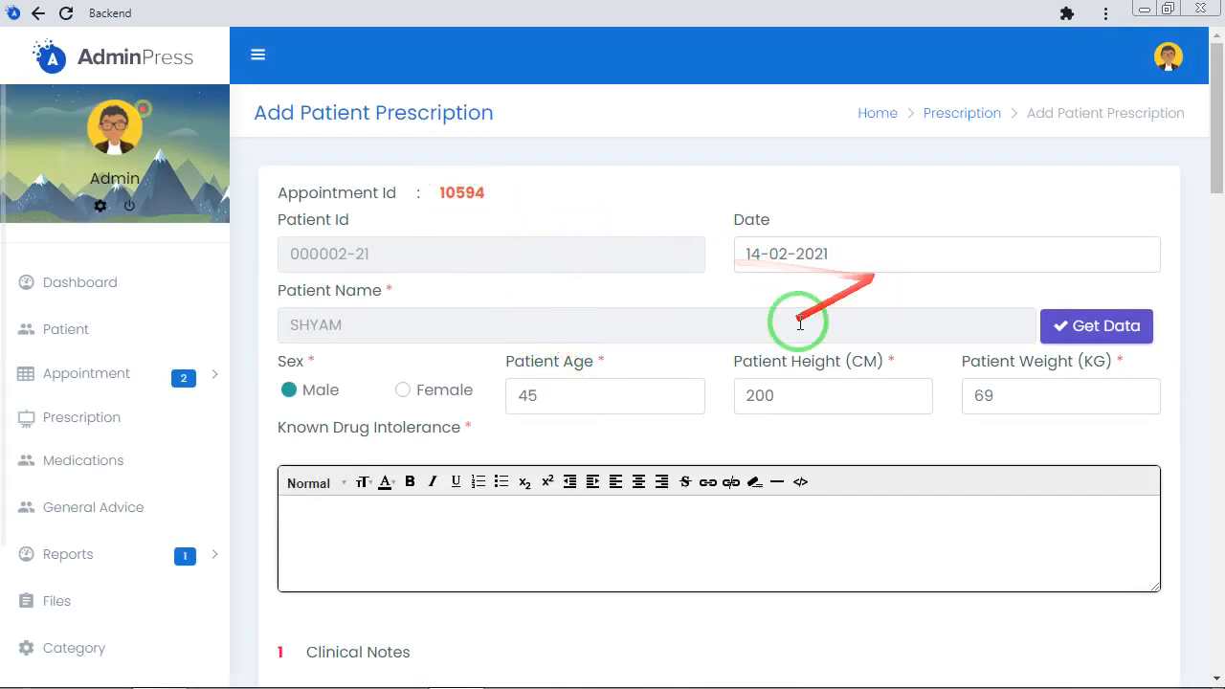
{"action": "left_click", "coordinate": [428, 519]}
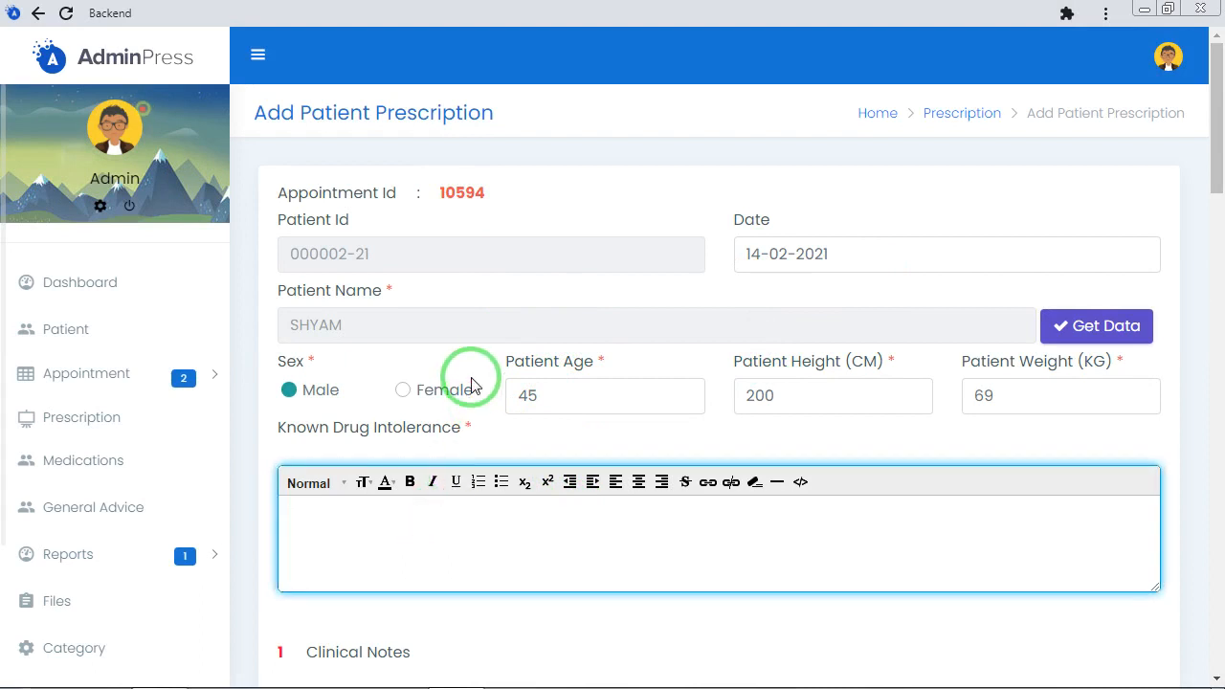
{"action": "type", "text": "SDFSDF"}
Enter SDFSDF in Clinical Notes 1 and DSFSDF in Clinical Notes 2
{"action": "scroll", "coordinate": [470, 388], "scroll_direction": "down", "scroll_amount": 3}
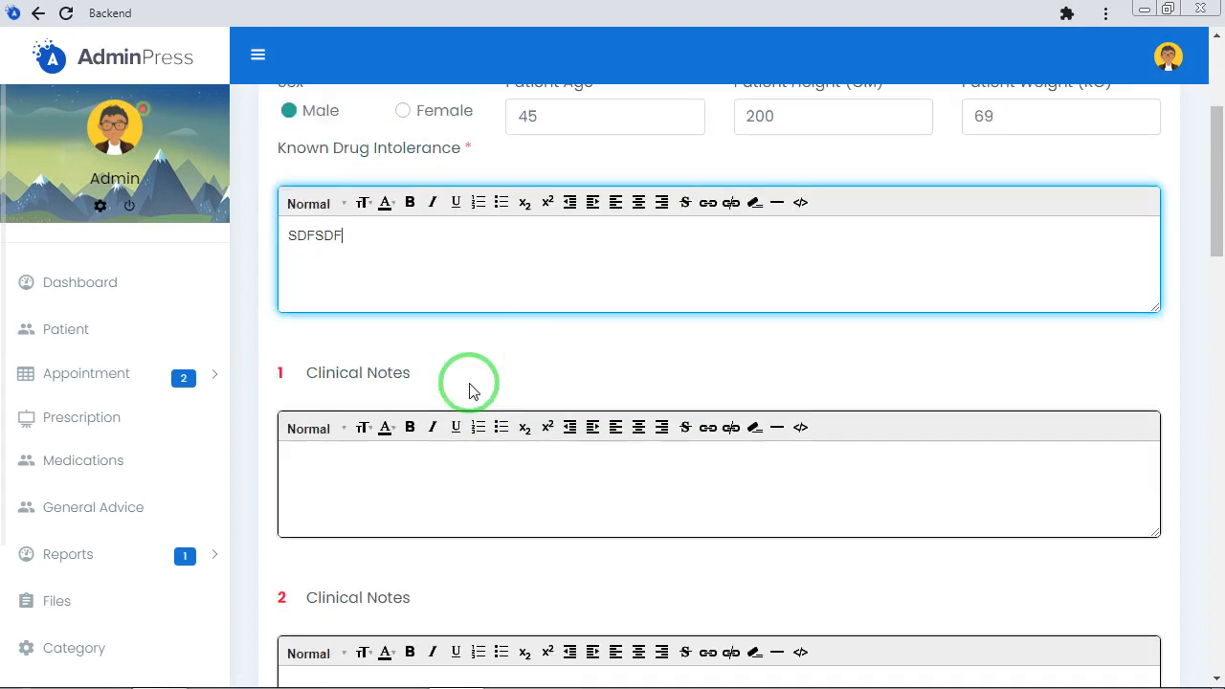
{"action": "left_click", "coordinate": [394, 450]}
{"action": "type", "text": "SDFSDF"}
{"action": "scroll", "coordinate": [394, 471], "scroll_direction": "down", "scroll_amount": 2}
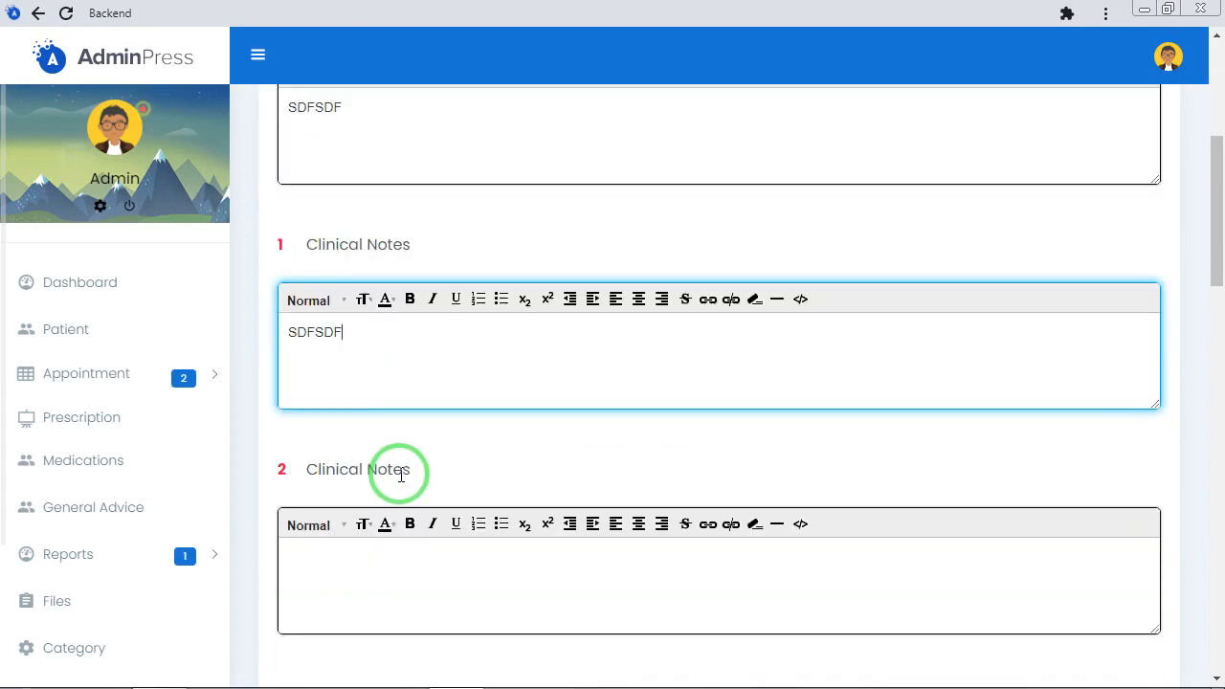
{"action": "left_click", "coordinate": [391, 481]}
{"action": "type", "text": "DSFSDF"}
Enter DSFSDF in both Clinical Notes 3 and Clinical Notes 4
{"action": "scroll", "coordinate": [393, 517], "scroll_direction": "down", "scroll_amount": 1}
{"action": "scroll", "coordinate": [388, 497], "scroll_direction": "down", "scroll_amount": 2}
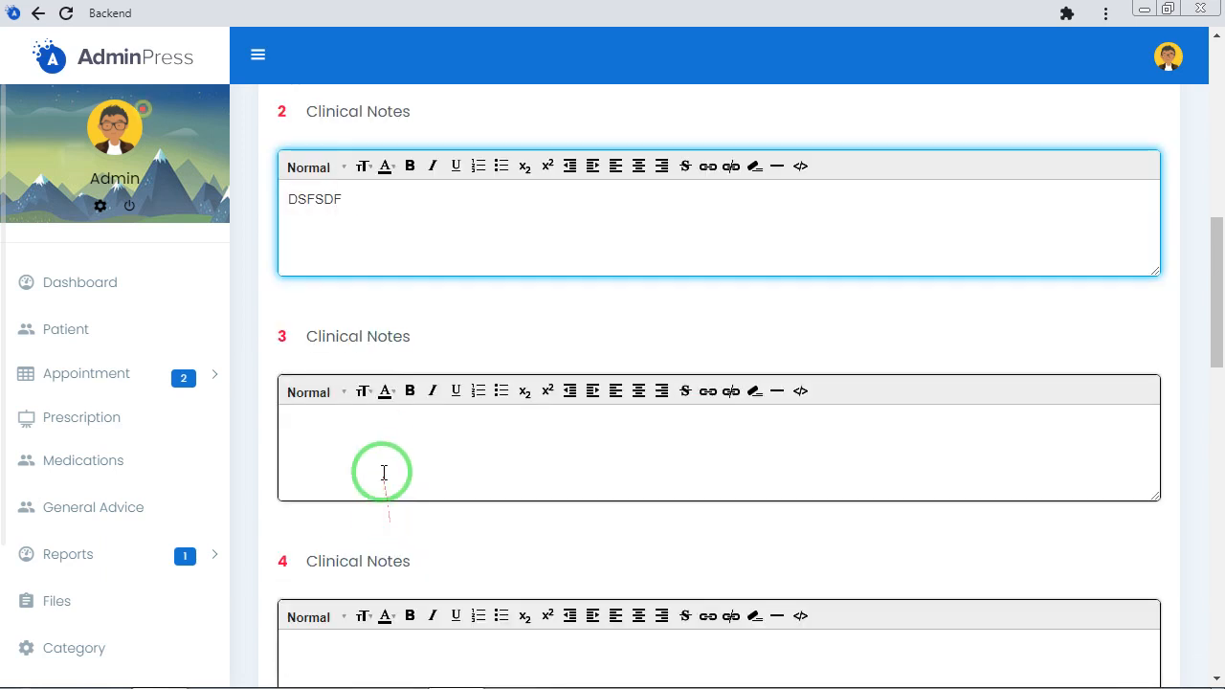
{"action": "left_click", "coordinate": [382, 441]}
{"action": "type", "text": "DSFSDF"}
{"action": "scroll", "coordinate": [382, 487], "scroll_direction": "down", "scroll_amount": 2}
{"action": "scroll", "coordinate": [382, 487], "scroll_direction": "down", "scroll_amount": 1}
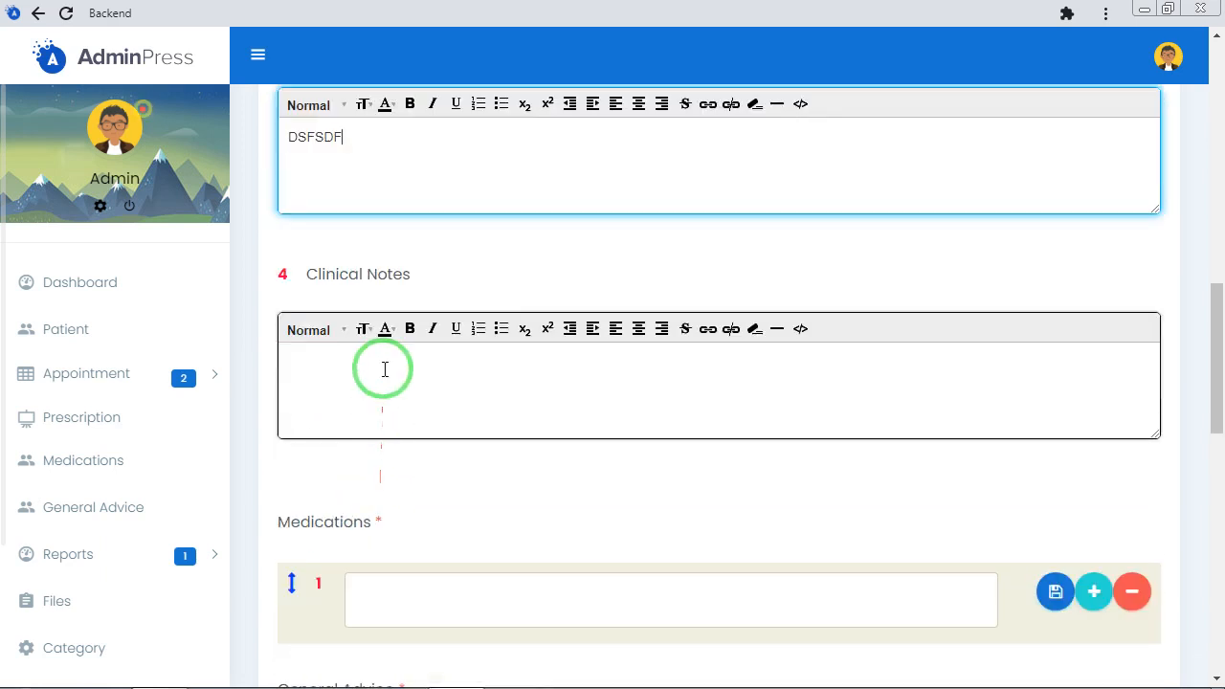
{"action": "left_click", "coordinate": [382, 371]}
{"action": "type", "text": "DSFSDF"}
Fill the first medication by searching for RR and choosing DUPHALAC SYRUP - 15 ml TWICE DAILY - TO CONT. STOP IF DIARRHEA
{"action": "scroll", "coordinate": [386, 402], "scroll_direction": "down", "scroll_amount": 2}
{"action": "scroll", "coordinate": [388, 430], "scroll_direction": "down", "scroll_amount": 2}
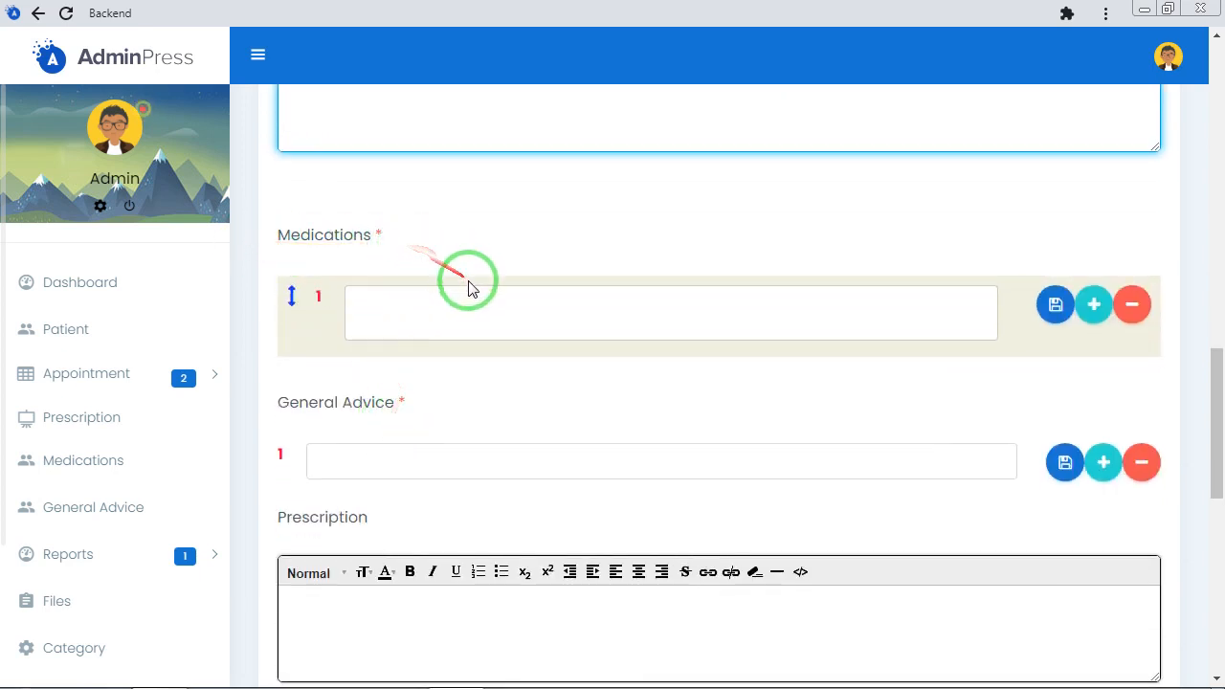
{"action": "left_click", "coordinate": [494, 302]}
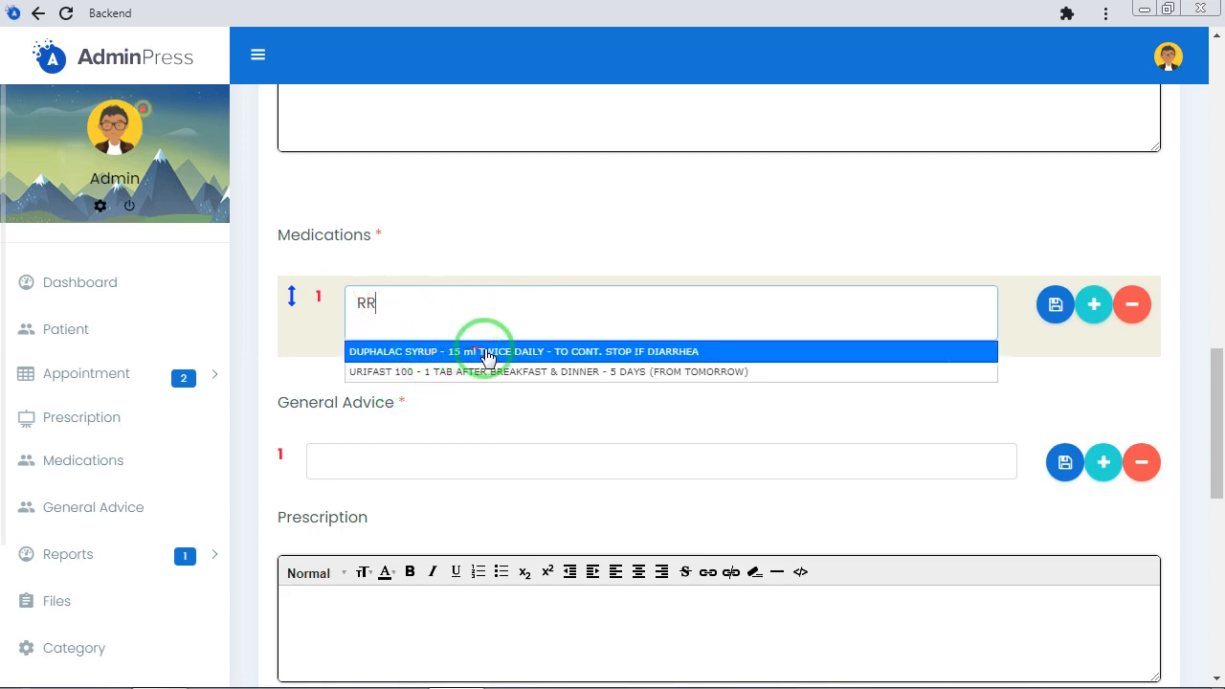
{"action": "left_click", "coordinate": [483, 353]}
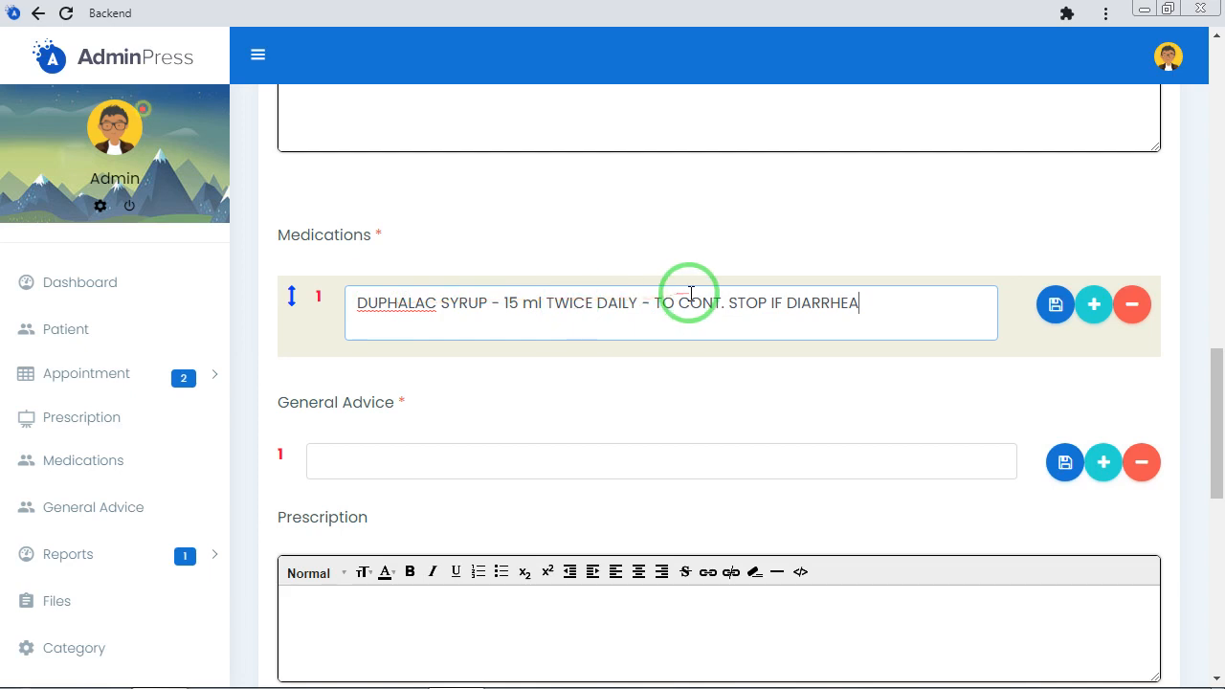
{"action": "left_click", "coordinate": [1054, 307]}
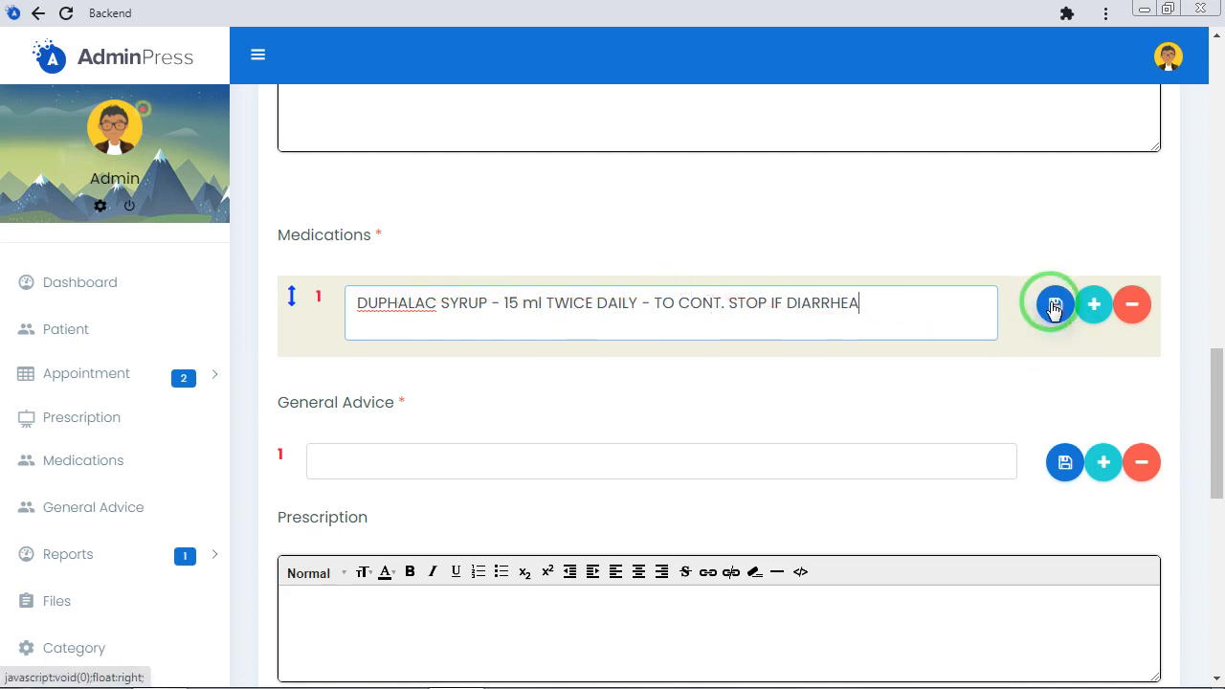
{"action": "left_click", "coordinate": [1053, 306]}
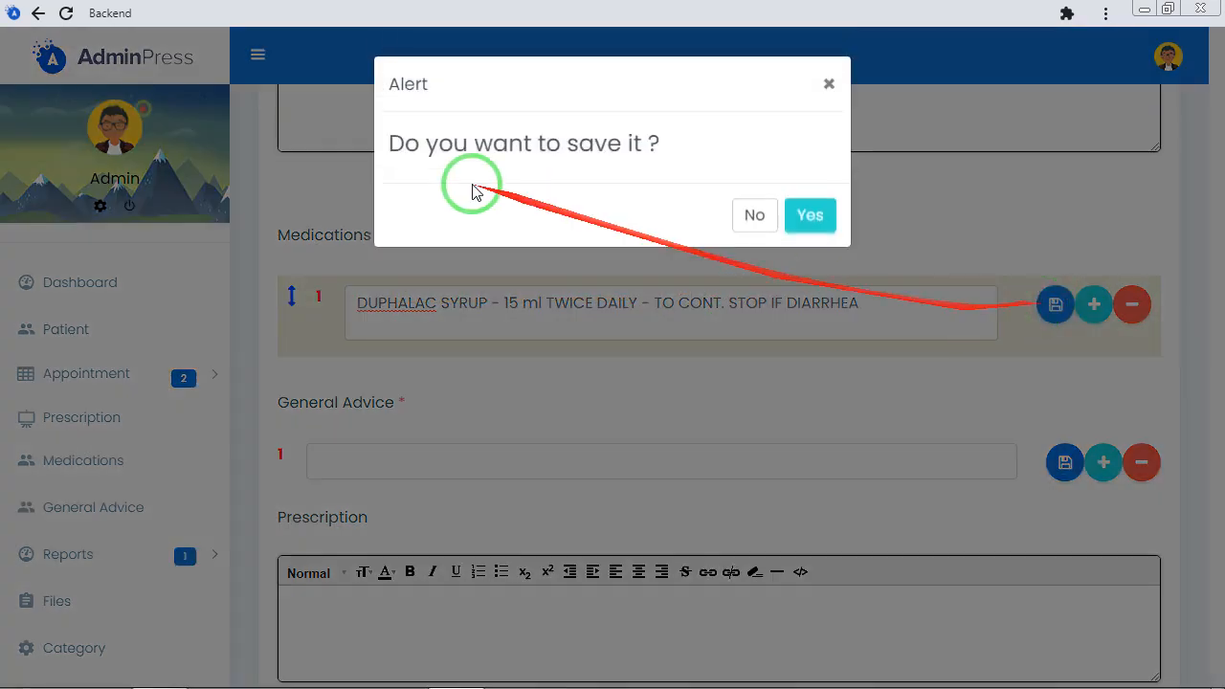
{"action": "left_click", "coordinate": [813, 218]}
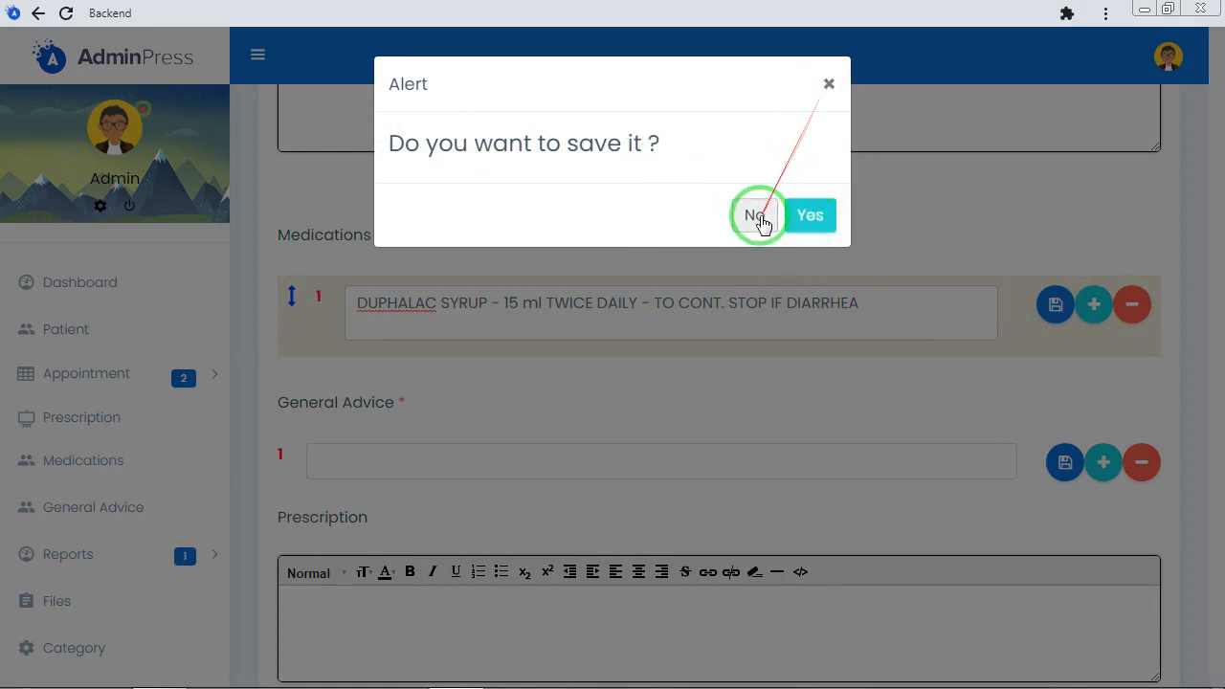
{"action": "left_click", "coordinate": [756, 216]}
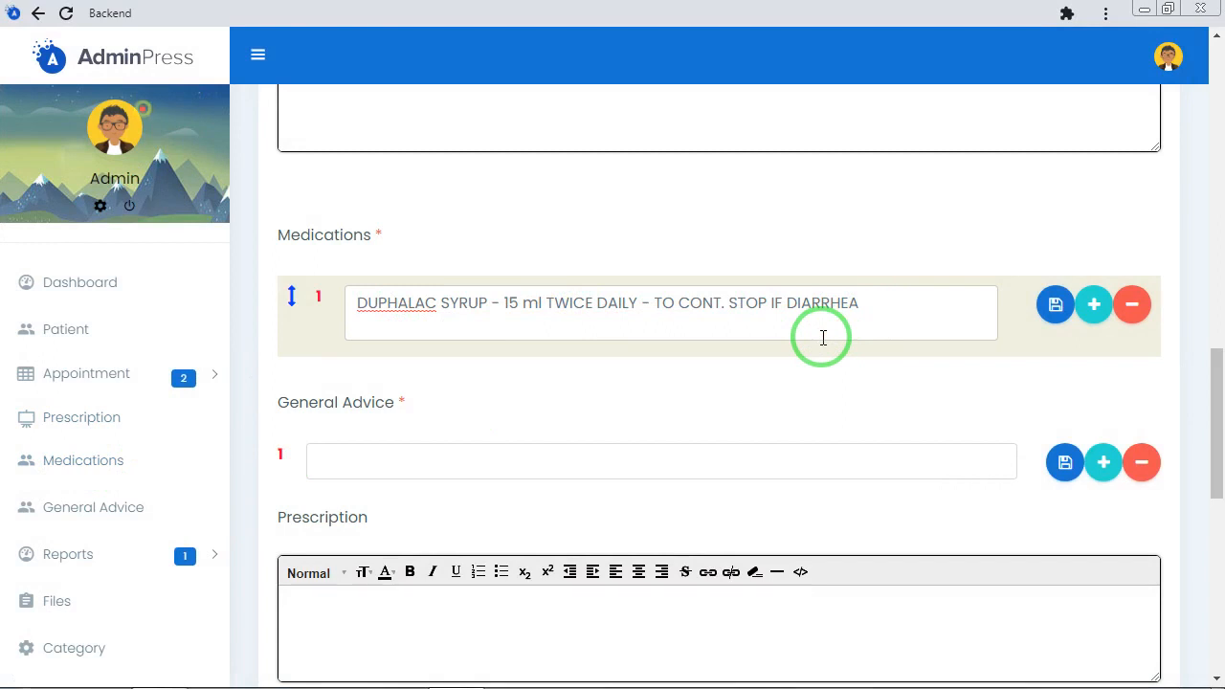
Set the first general advice to DIET FOR DIARRHOEA - AS DISCUSSED, ADEQUATE WATER INTAKE, ORS - LIBERAL AMOUNT, without saving it as an entry
{"action": "left_click", "coordinate": [409, 454]}
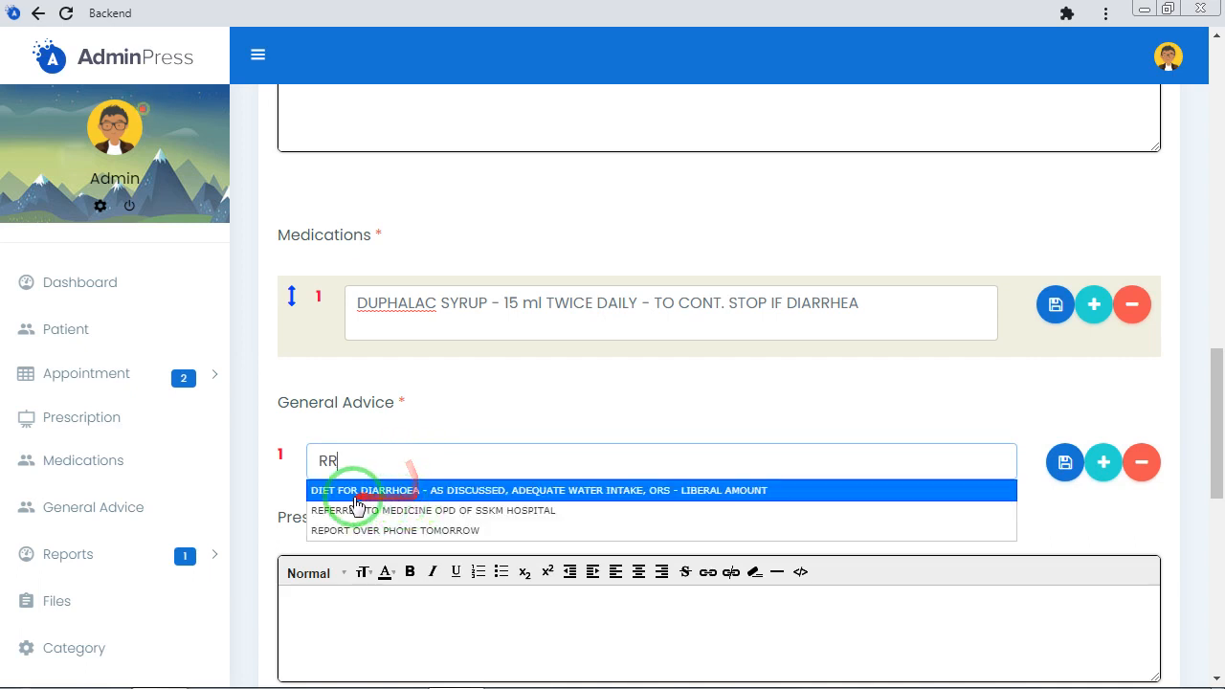
{"action": "left_click", "coordinate": [480, 491]}
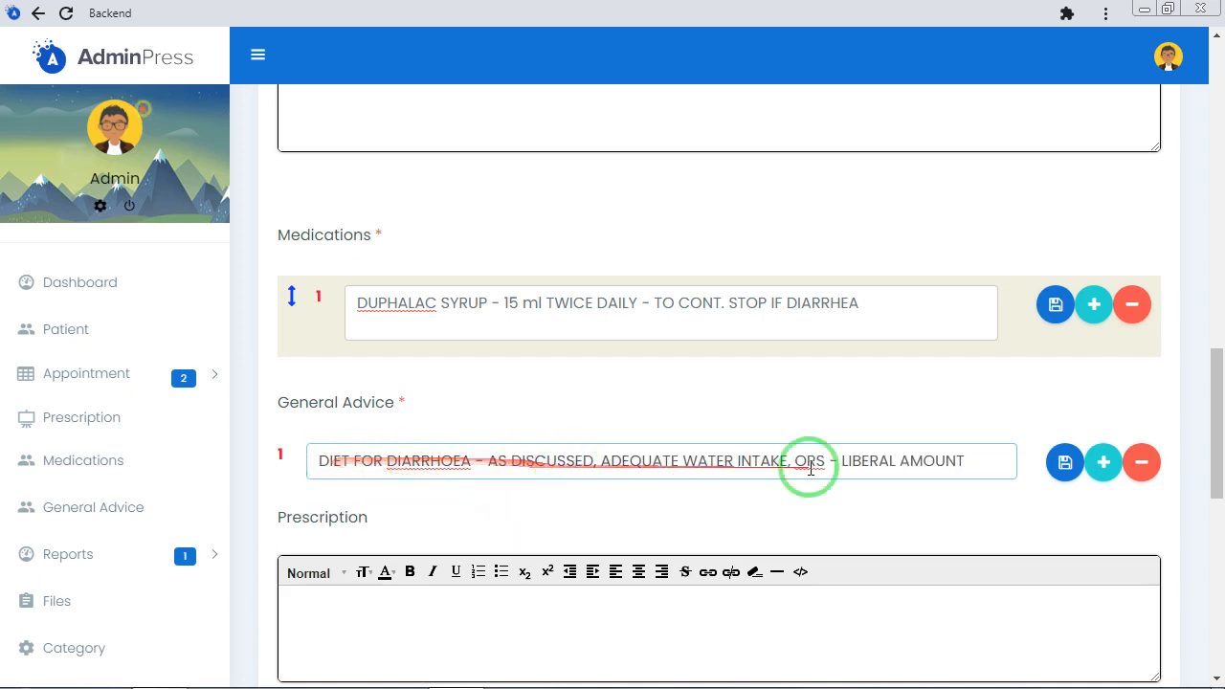
{"action": "left_click", "coordinate": [1062, 464]}
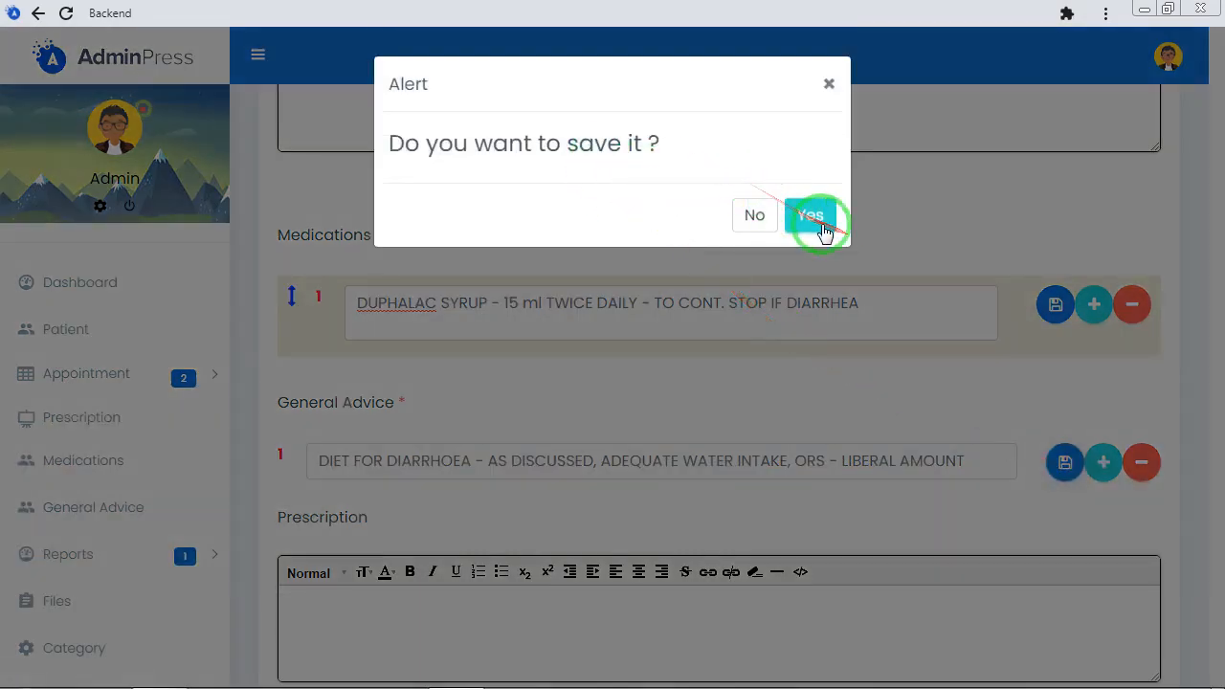
{"action": "left_click", "coordinate": [752, 214]}
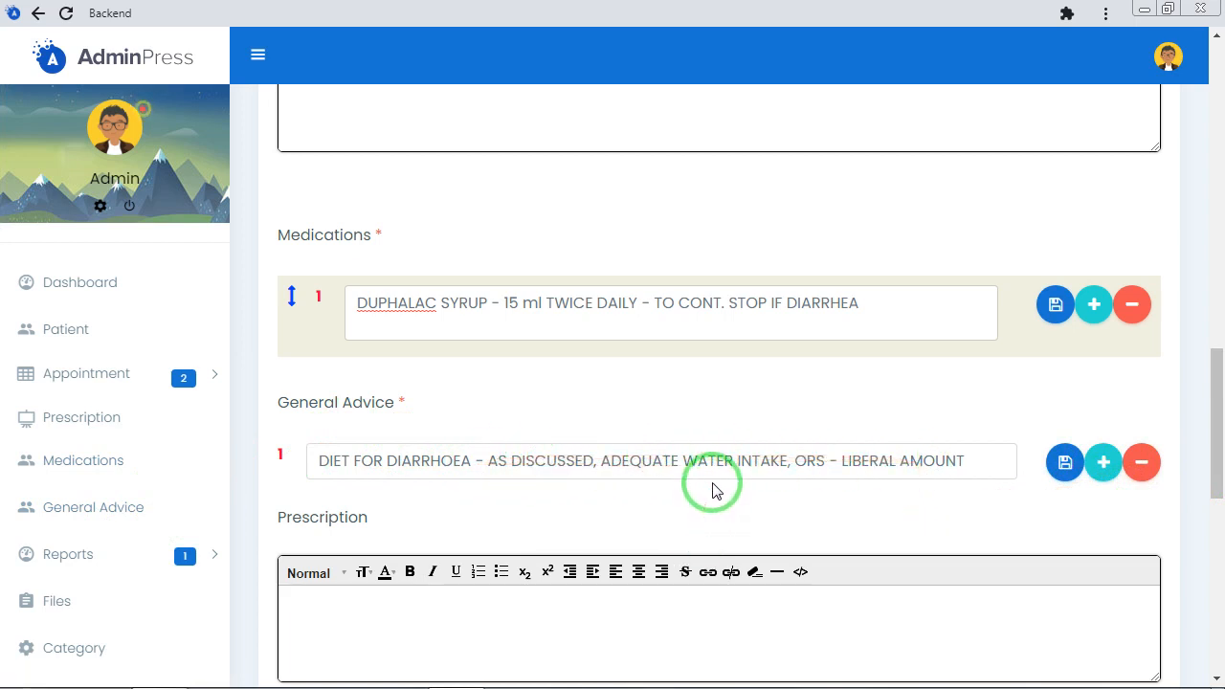
Enter DFGDFG as the text of the Prescription section
{"action": "scroll", "coordinate": [717, 478], "scroll_direction": "down", "scroll_amount": 2}
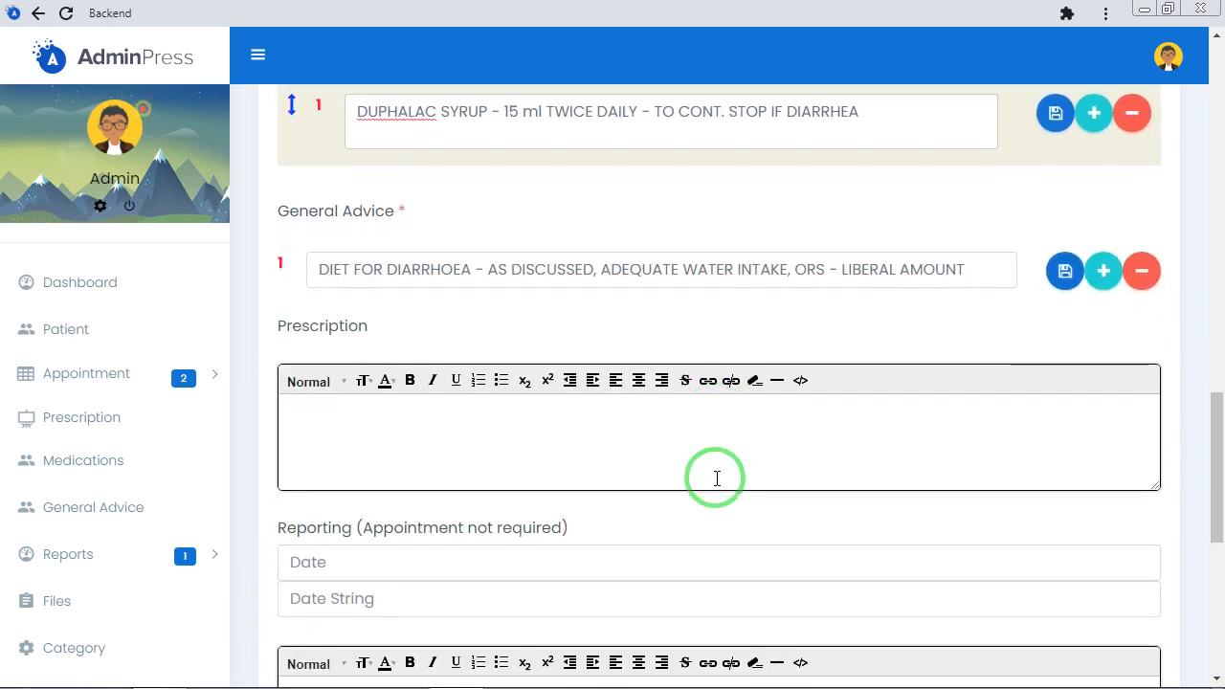
{"action": "left_click", "coordinate": [502, 415]}
{"action": "type", "text": "DF"}
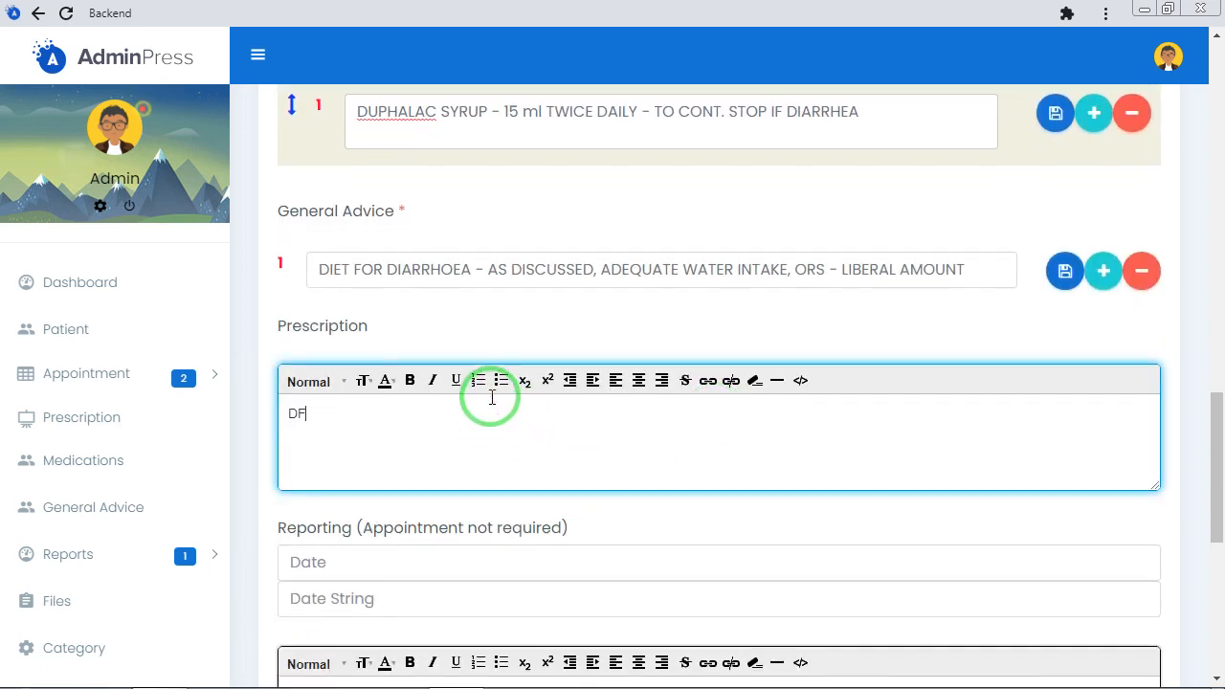
{"action": "type", "text": "GDFG"}
Set the reporting date to 17-02-2021 and enter DFGDFG as the reporting note
{"action": "scroll", "coordinate": [459, 431], "scroll_direction": "down", "scroll_amount": 2}
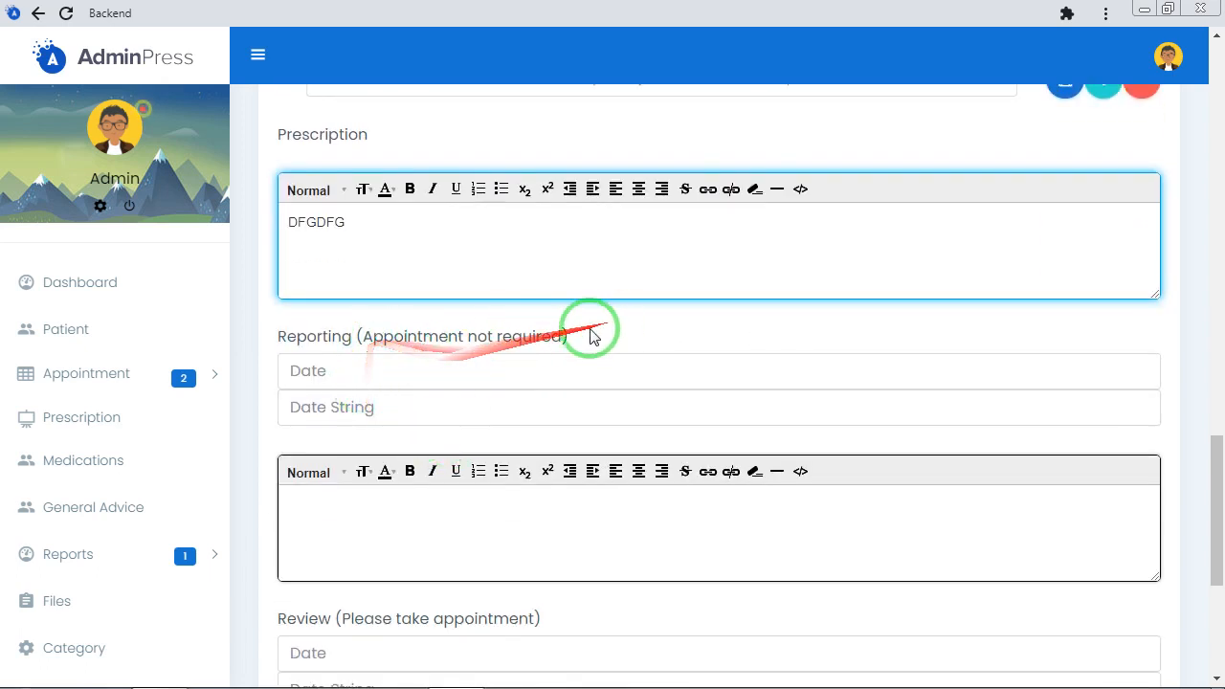
{"action": "left_click", "coordinate": [364, 370]}
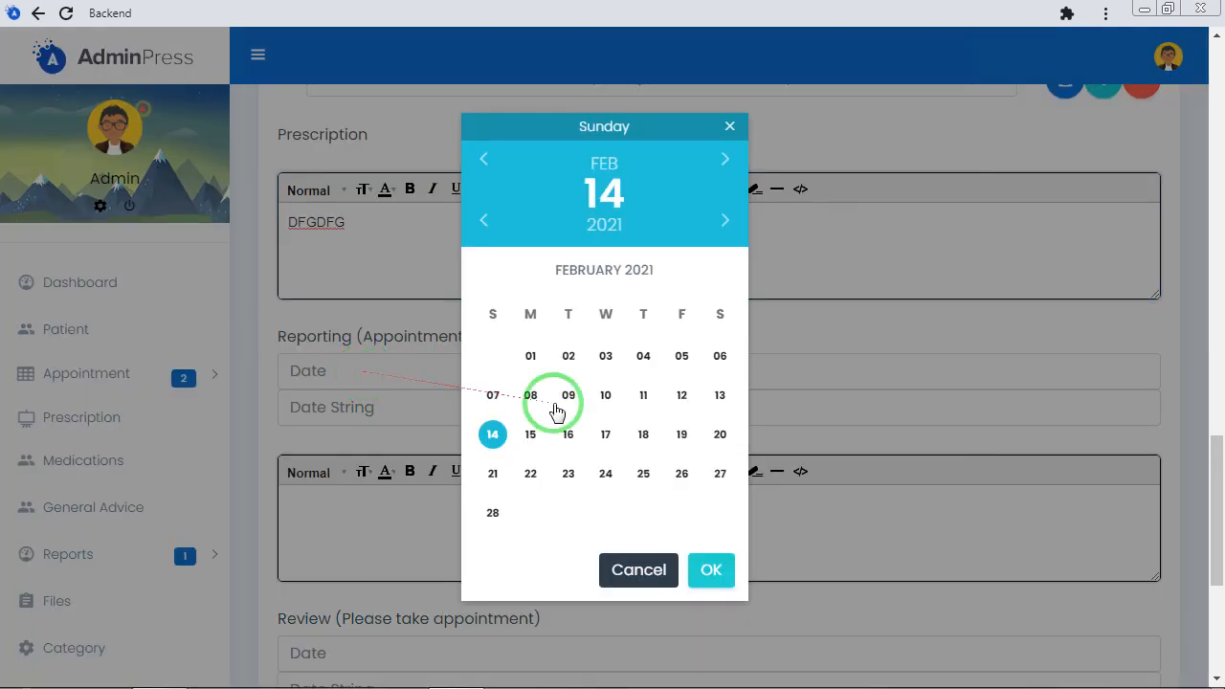
{"action": "left_click", "coordinate": [604, 431]}
{"action": "left_click", "coordinate": [717, 571]}
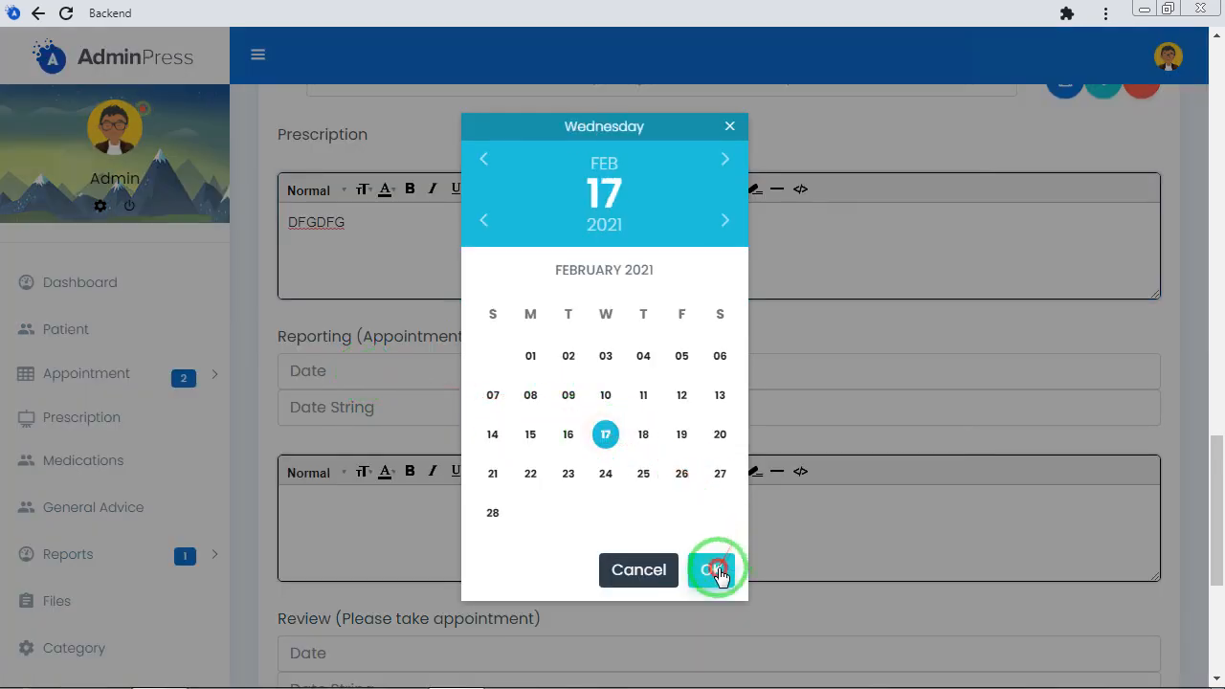
{"action": "left_click", "coordinate": [388, 501]}
{"action": "type", "text": "DFGDFG"}
Set the review date to 18-02-2021 and enter DFGDFG as the review note
{"action": "scroll", "coordinate": [408, 513], "scroll_direction": "down", "scroll_amount": 3}
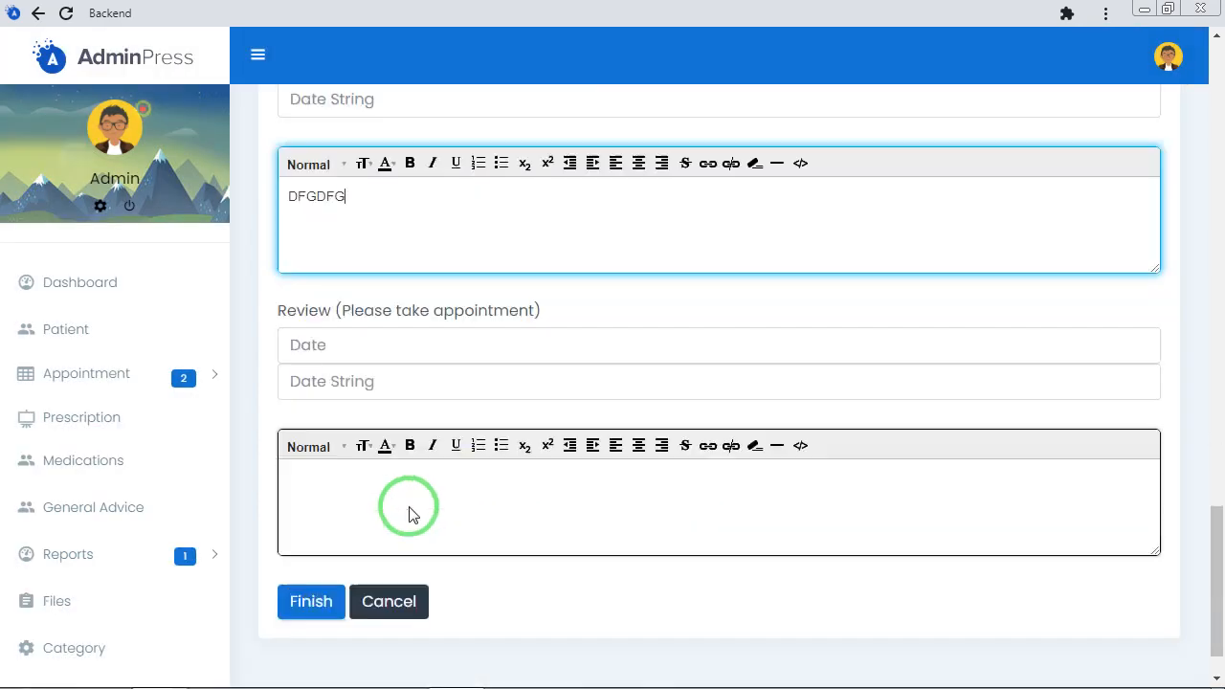
{"action": "scroll", "coordinate": [409, 514], "scroll_direction": "down", "scroll_amount": 1}
{"action": "left_click", "coordinate": [382, 282]}
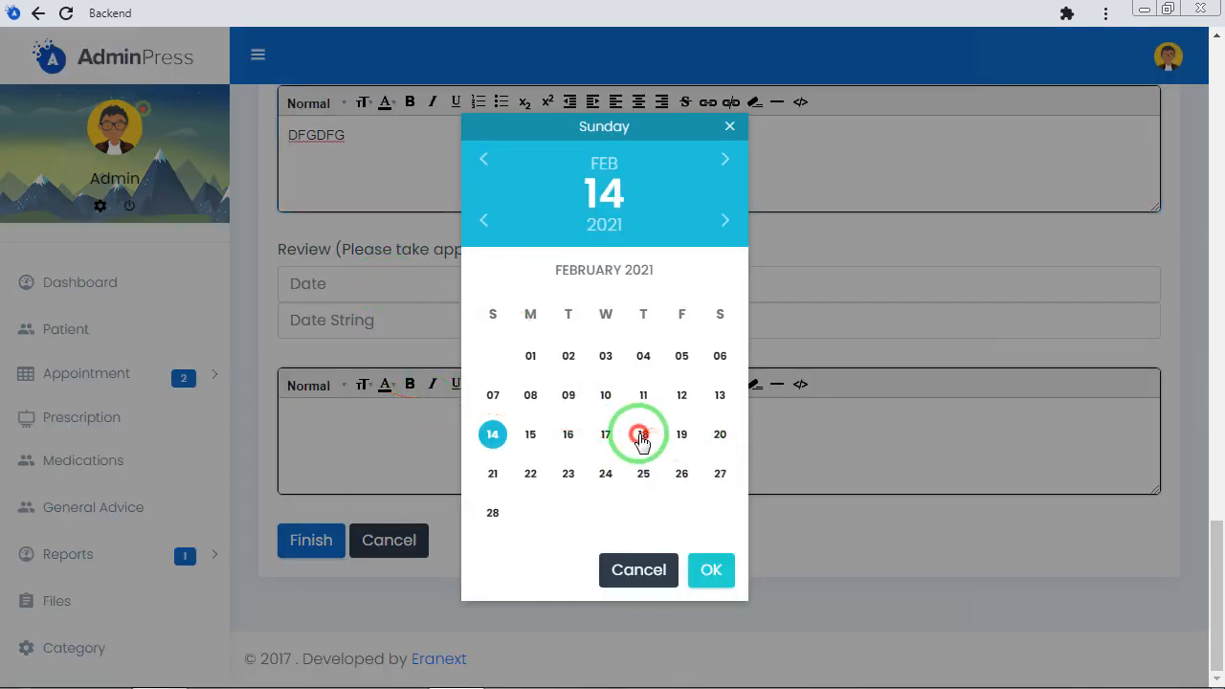
{"action": "left_click", "coordinate": [640, 436]}
{"action": "left_click", "coordinate": [710, 570]}
{"action": "left_click", "coordinate": [432, 443]}
{"action": "type", "text": "DF"}
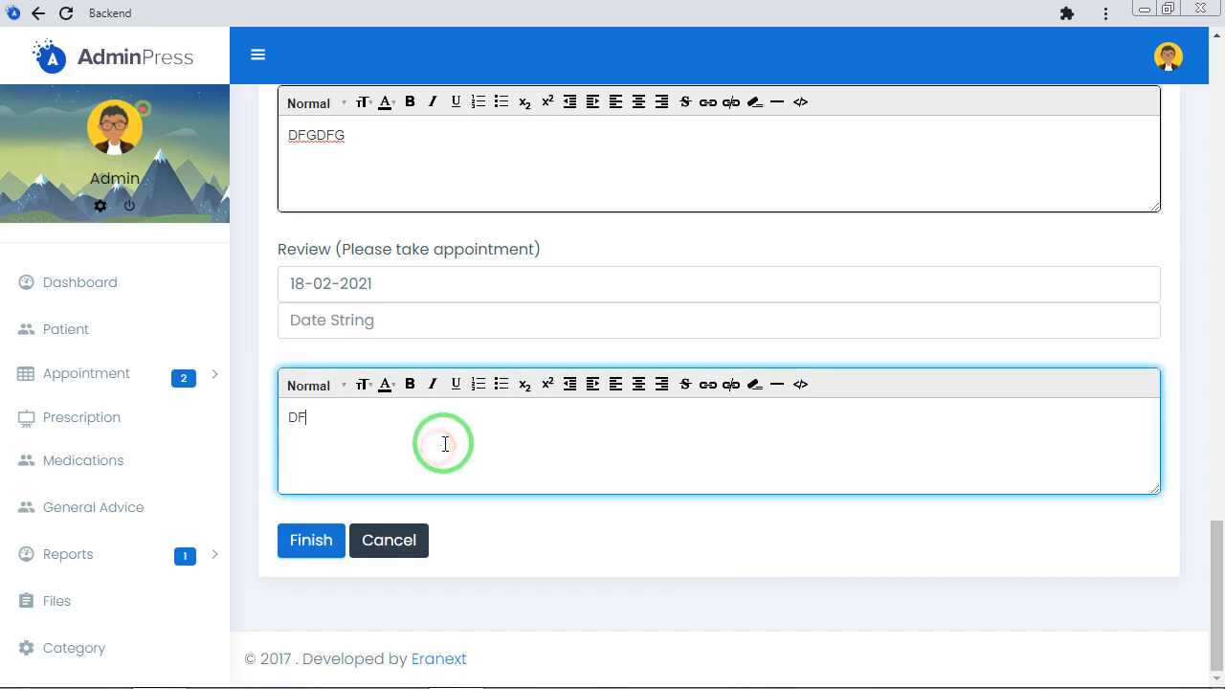
{"action": "type", "text": "GDFG"}
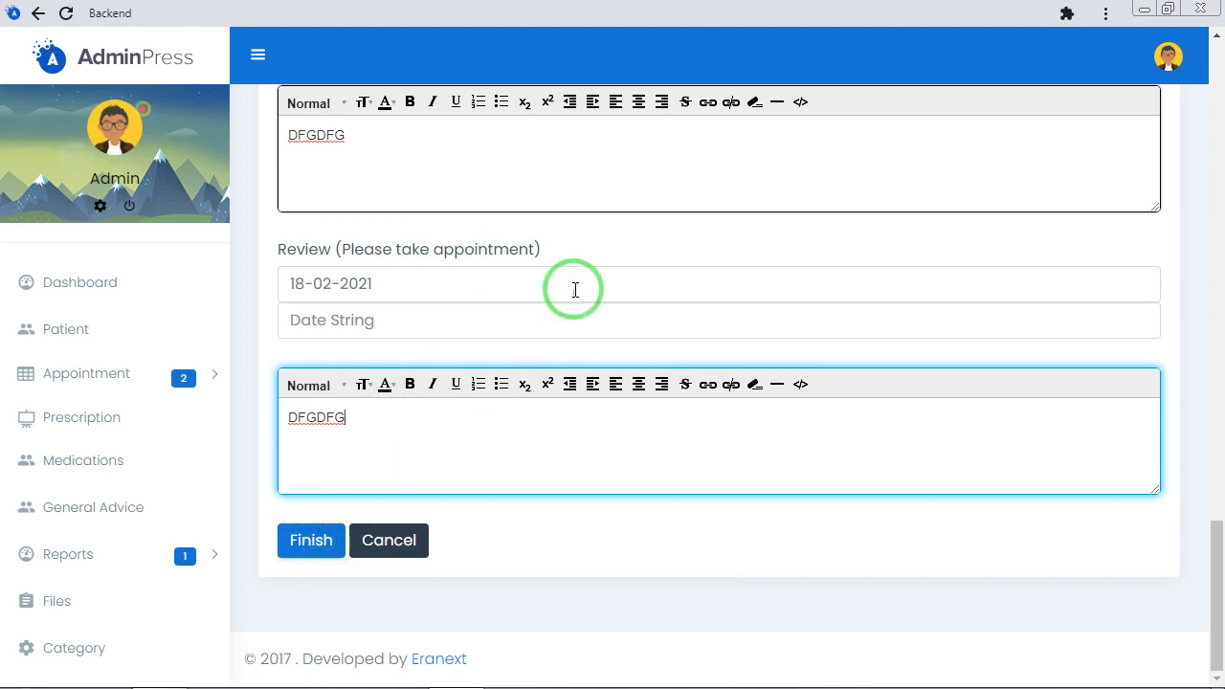
Check the completed prescription form and save the patient's prescription
{"action": "scroll", "coordinate": [571, 287], "scroll_direction": "up", "scroll_amount": 5}
{"action": "scroll", "coordinate": [571, 296], "scroll_direction": "up", "scroll_amount": 6}
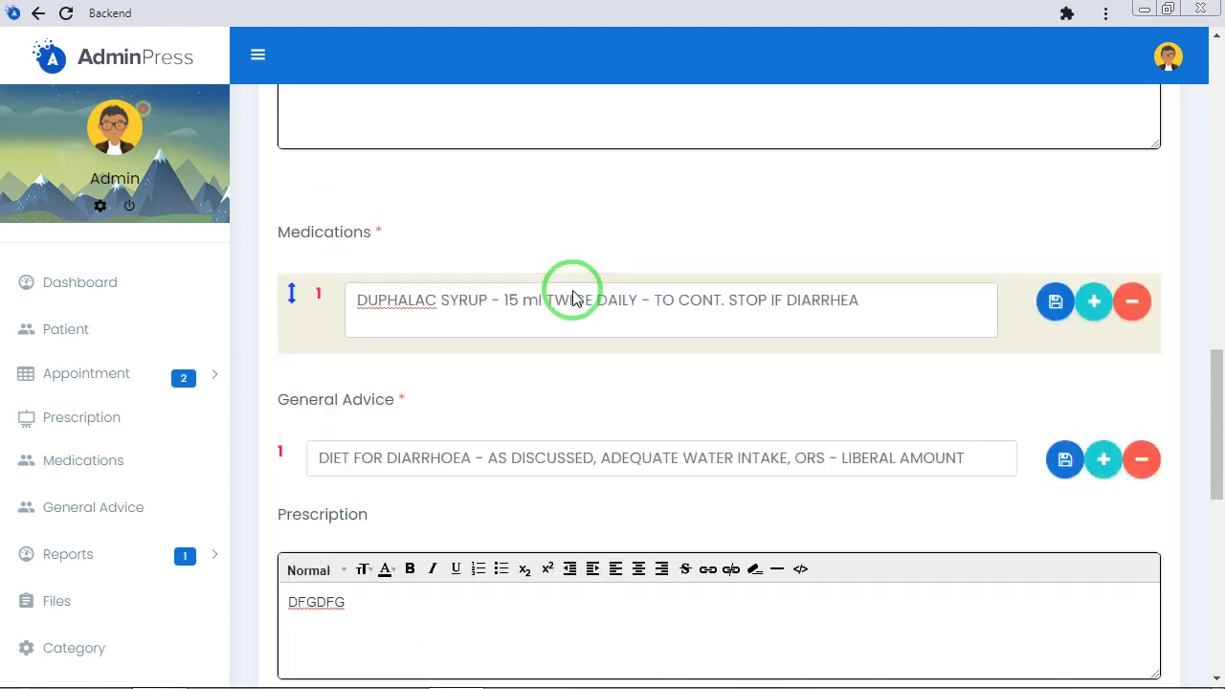
{"action": "scroll", "coordinate": [575, 297], "scroll_direction": "down", "scroll_amount": 10}
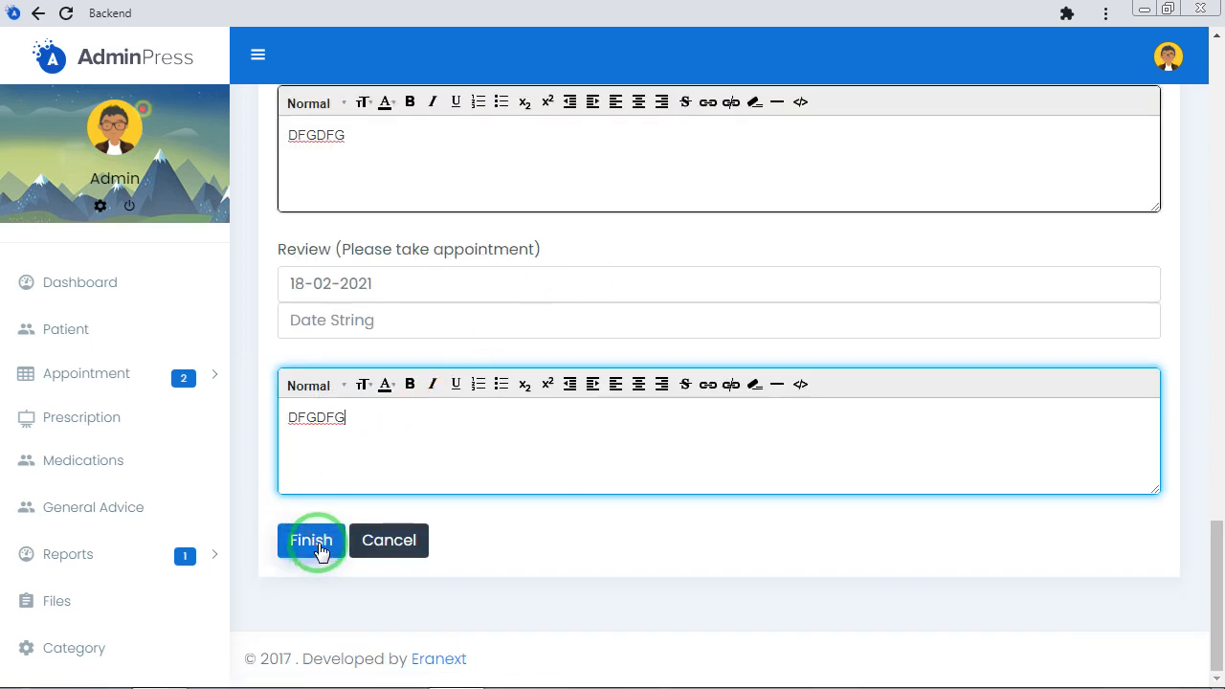
{"action": "left_click", "coordinate": [316, 546]}
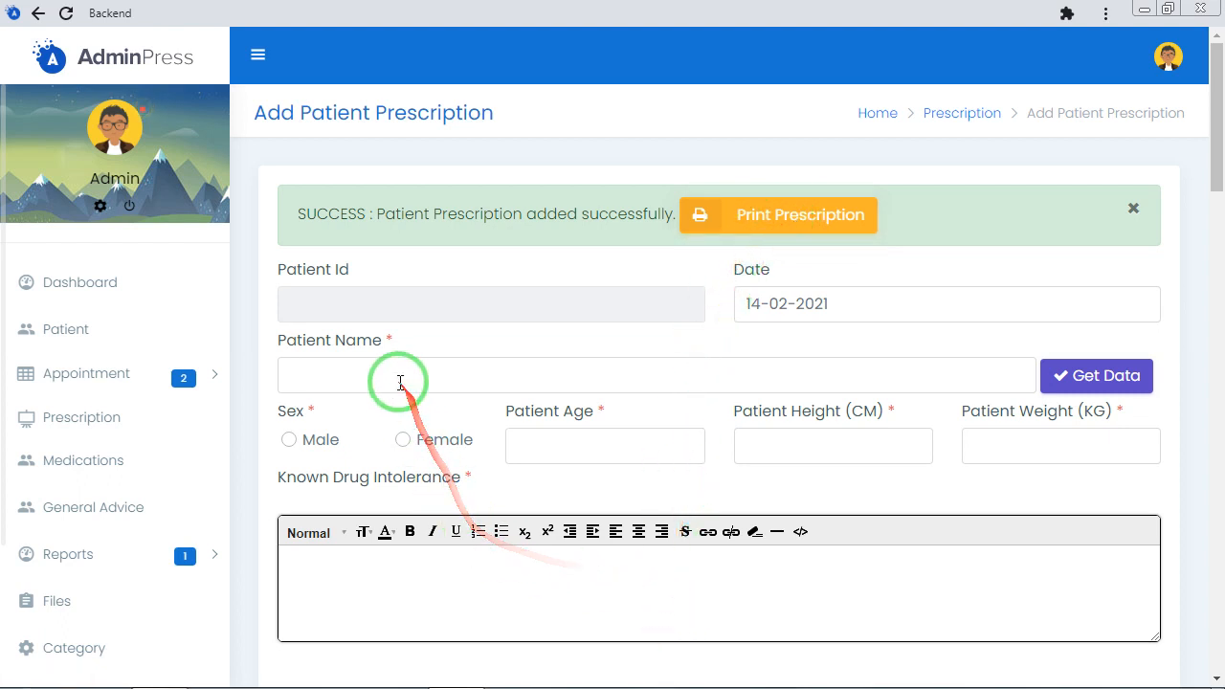
Select the patient whose prescription was just saved in the new prescription form and retrieve that patient's last prescriptions
{"action": "left_click", "coordinate": [527, 375]}
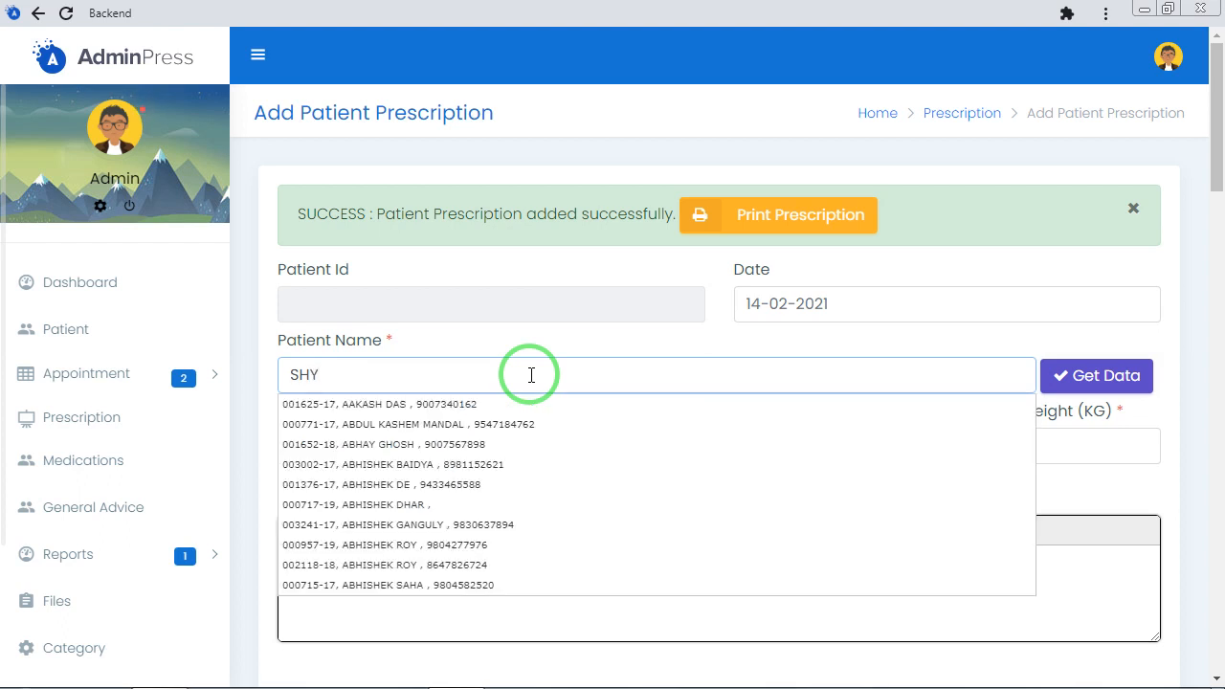
{"action": "type", "text": "AM"}
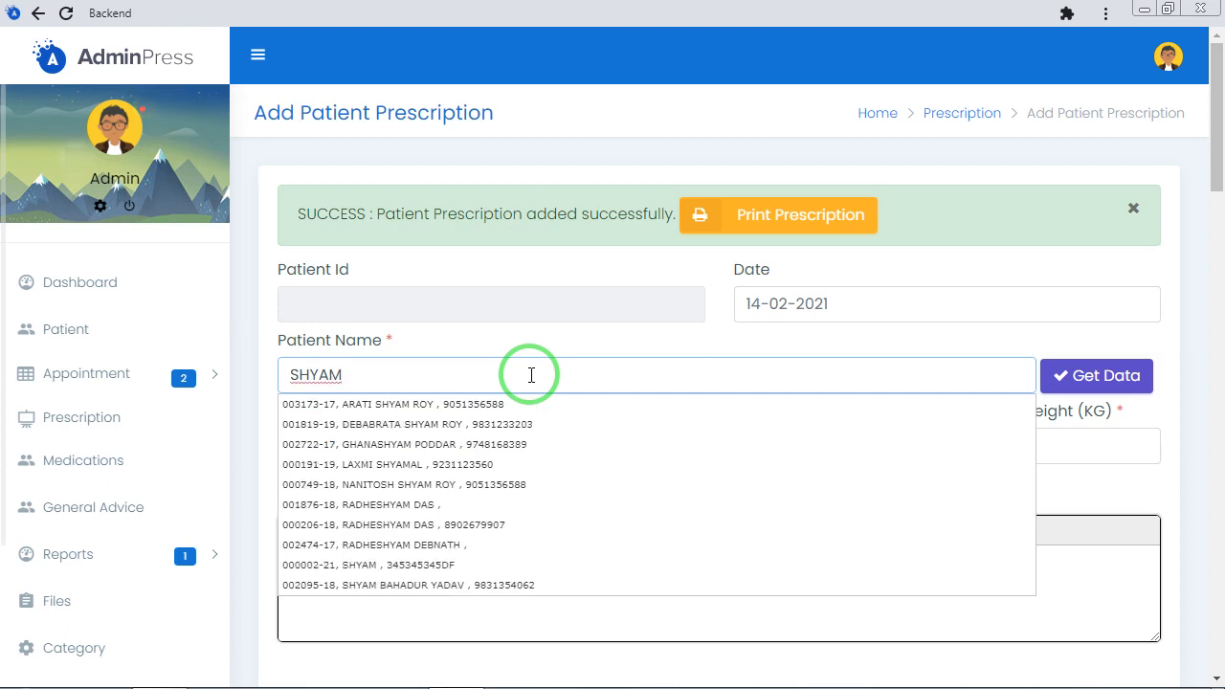
{"action": "left_click", "coordinate": [356, 565]}
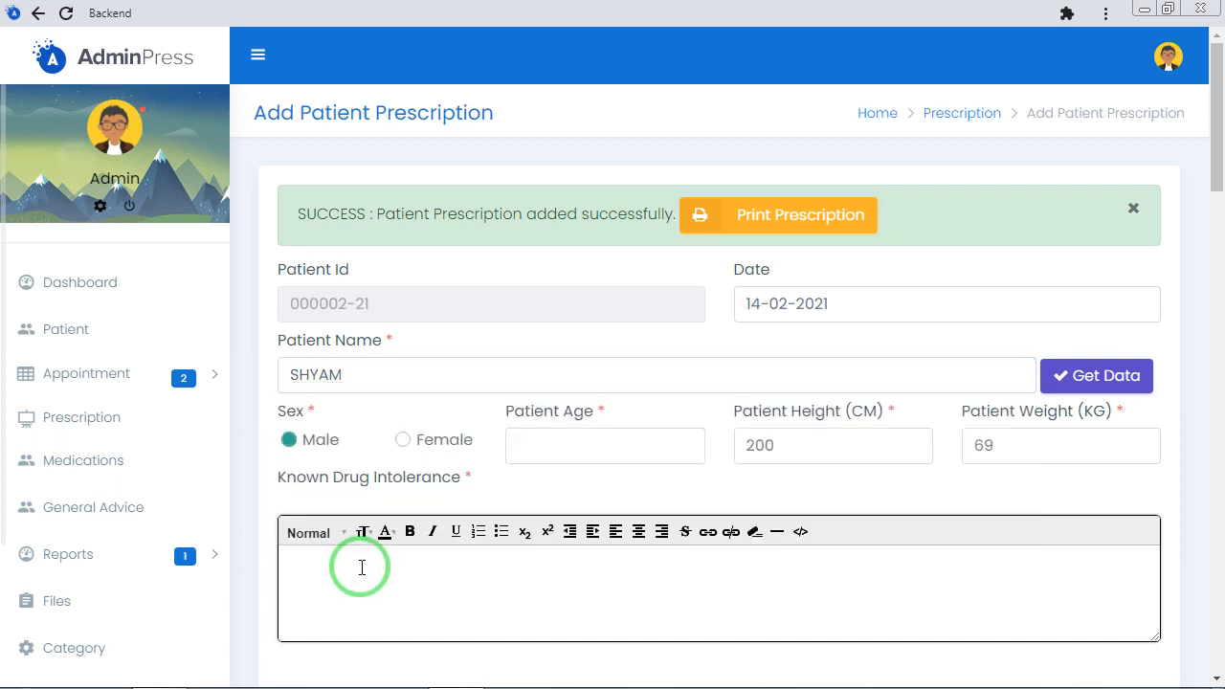
{"action": "left_click", "coordinate": [1093, 378]}
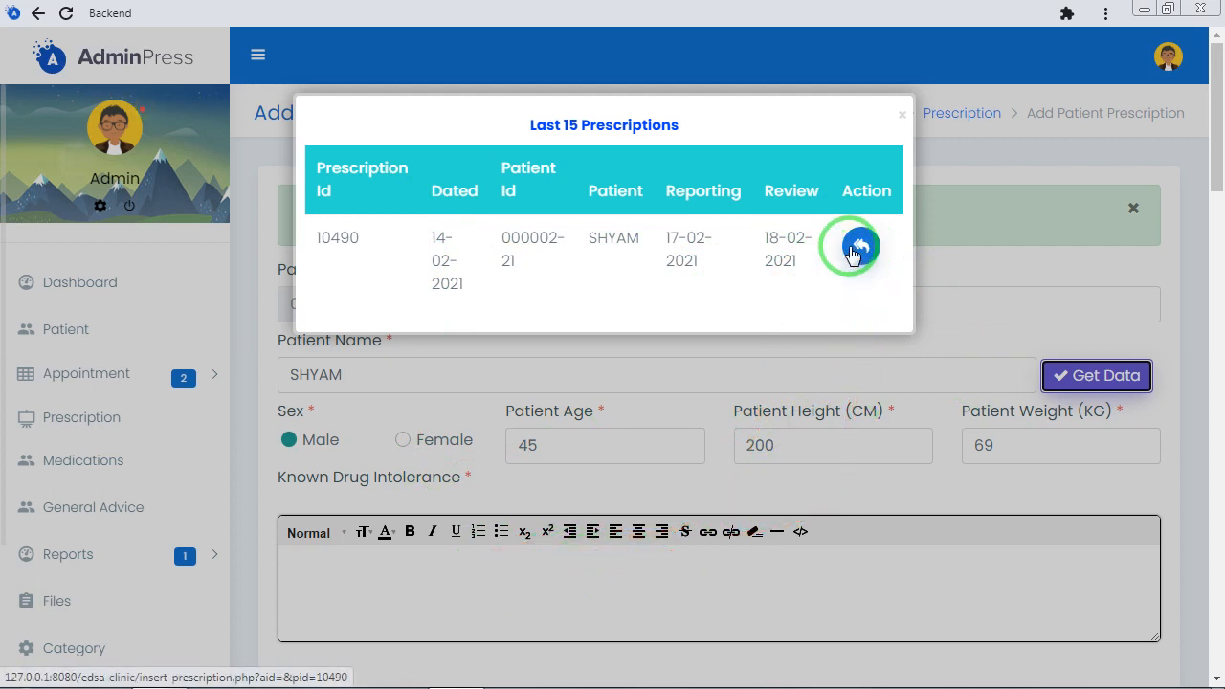
{"action": "scroll", "coordinate": [756, 239], "scroll_direction": "down", "scroll_amount": 2}
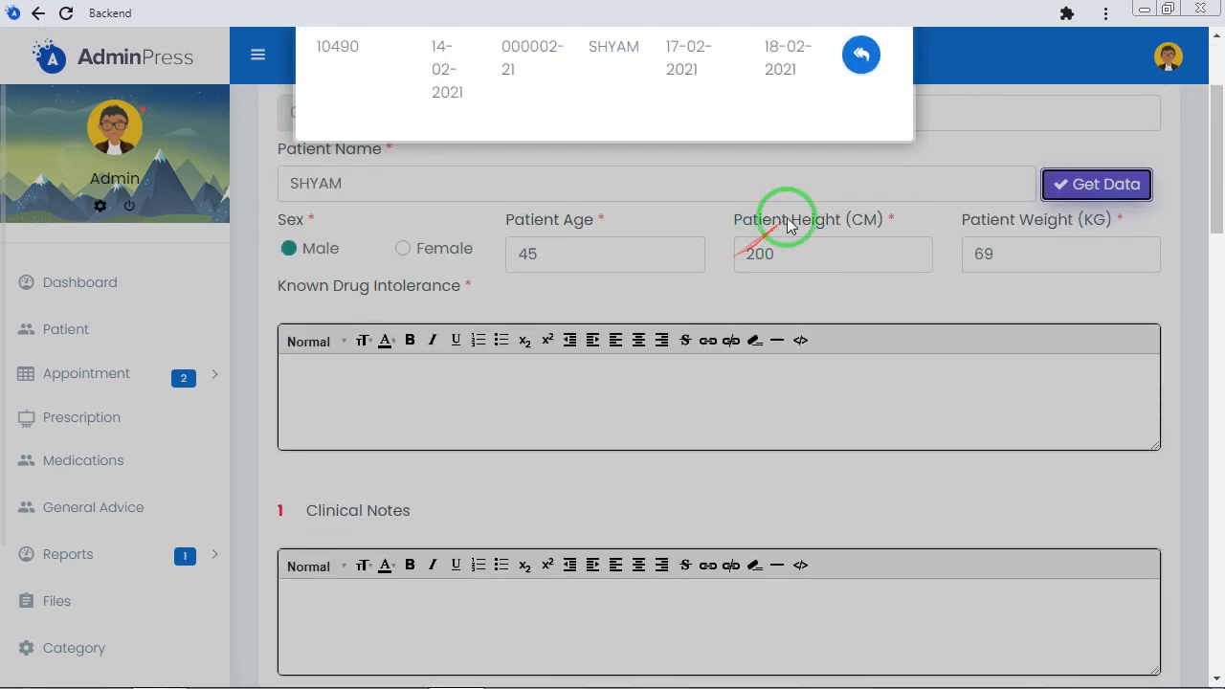
{"action": "scroll", "coordinate": [823, 220], "scroll_direction": "up", "scroll_amount": 2}
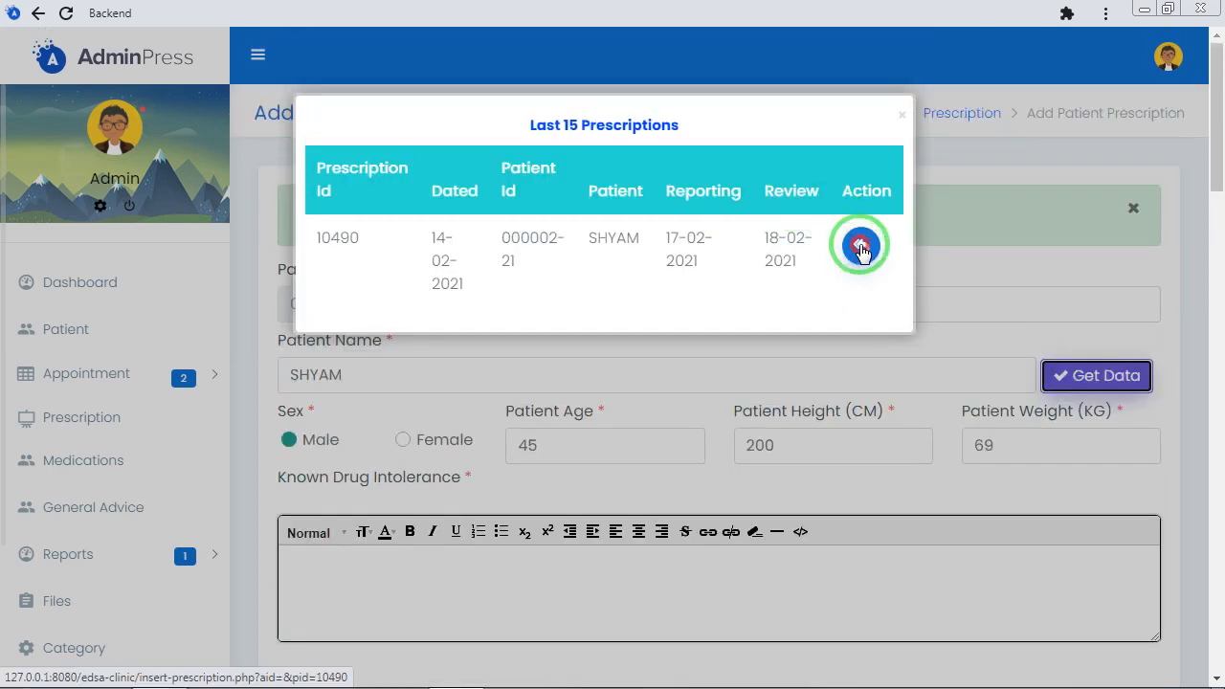
Reuse the patient's prescription dated 14-02-2021 for a new one and review the copied notes, medications, general advice and date fields
{"action": "left_click", "coordinate": [862, 249]}
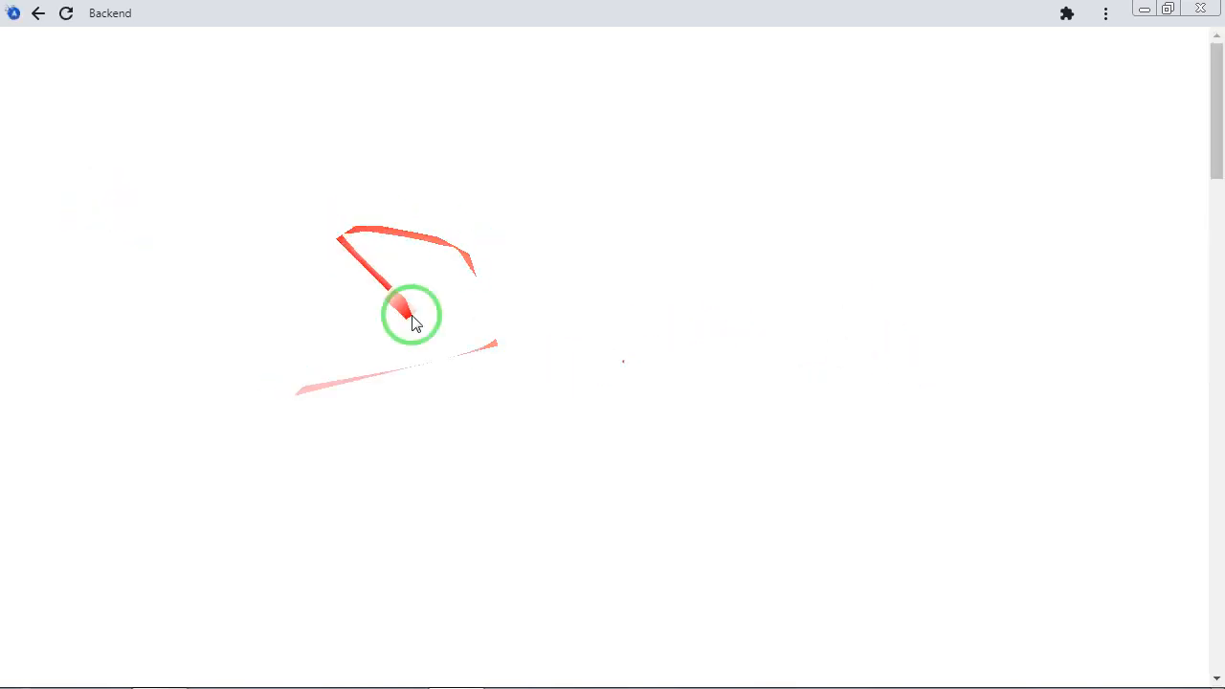
{"action": "scroll", "coordinate": [691, 334], "scroll_direction": "down", "scroll_amount": 4}
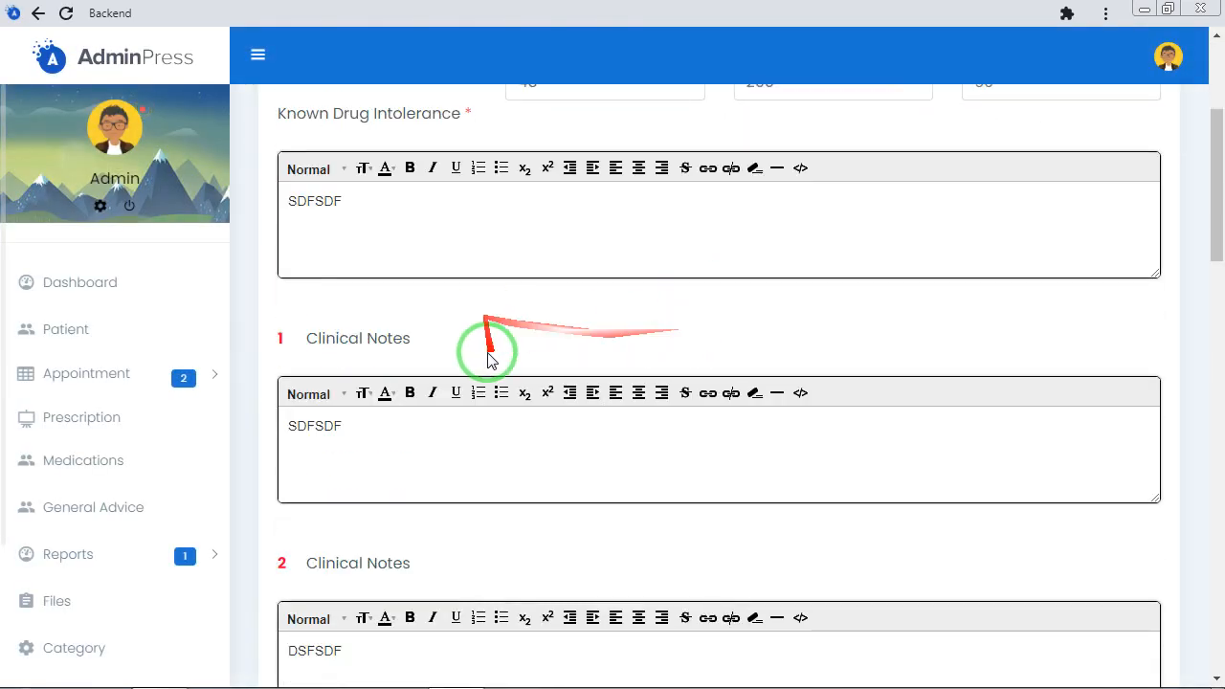
{"action": "scroll", "coordinate": [523, 402], "scroll_direction": "down", "scroll_amount": 10}
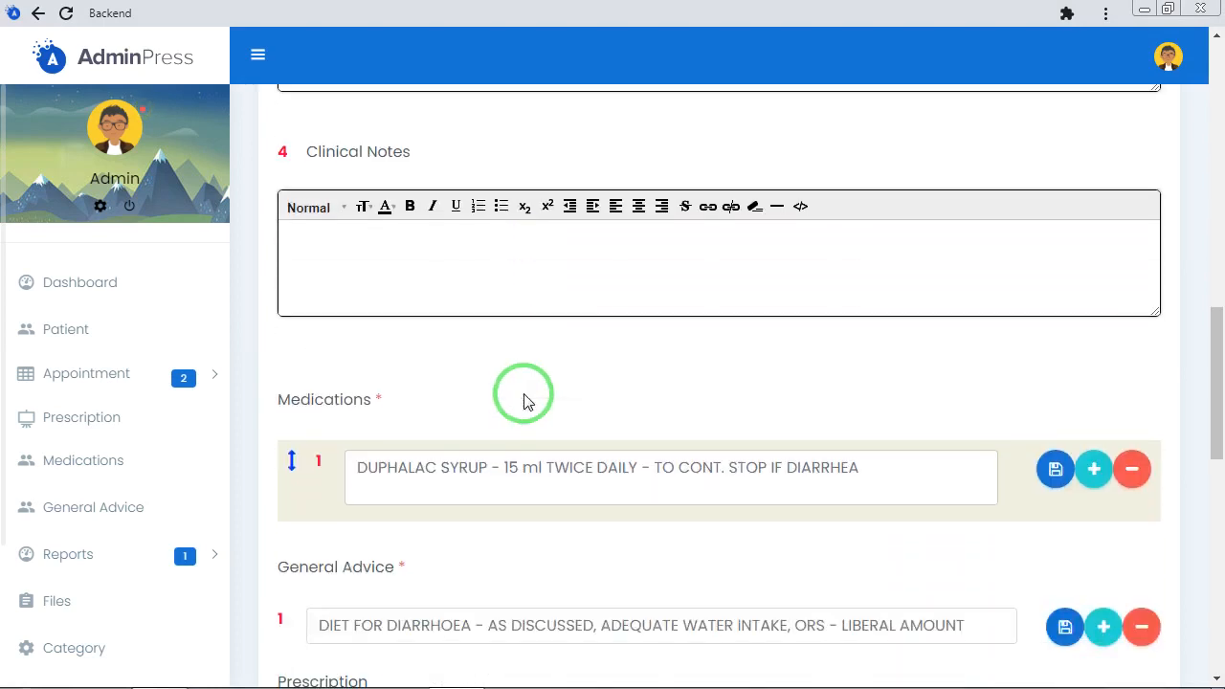
{"action": "scroll", "coordinate": [523, 402], "scroll_direction": "down", "scroll_amount": 6}
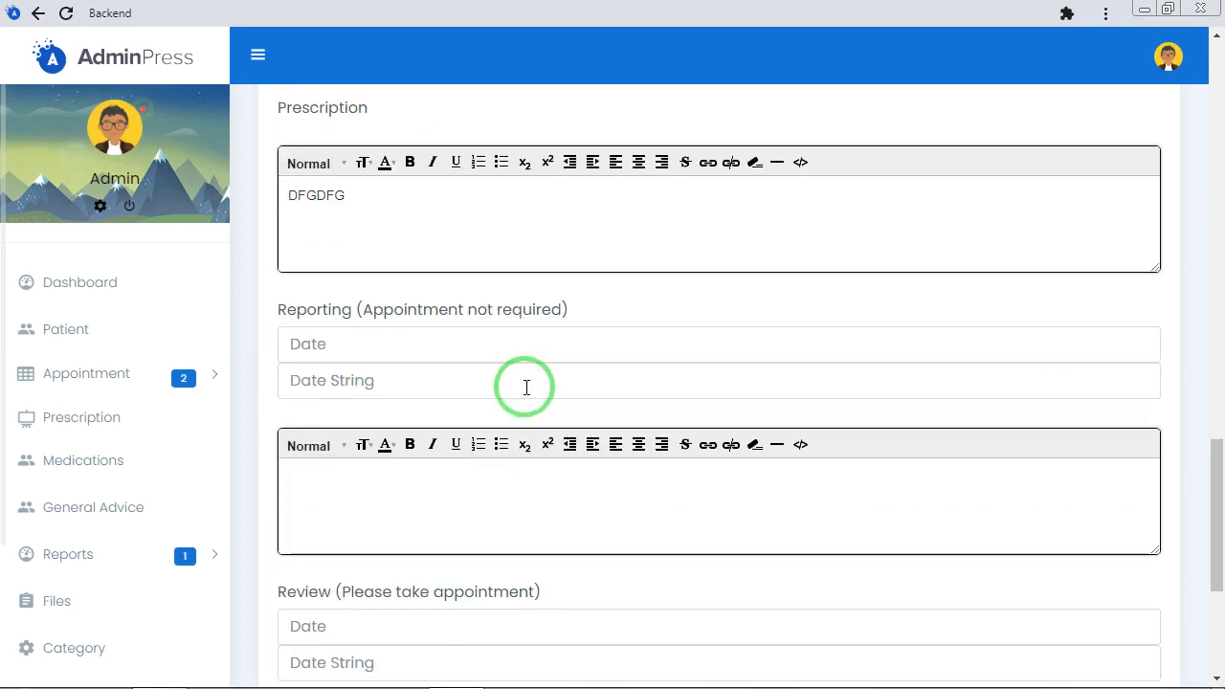
{"action": "scroll", "coordinate": [523, 393], "scroll_direction": "down", "scroll_amount": 2}
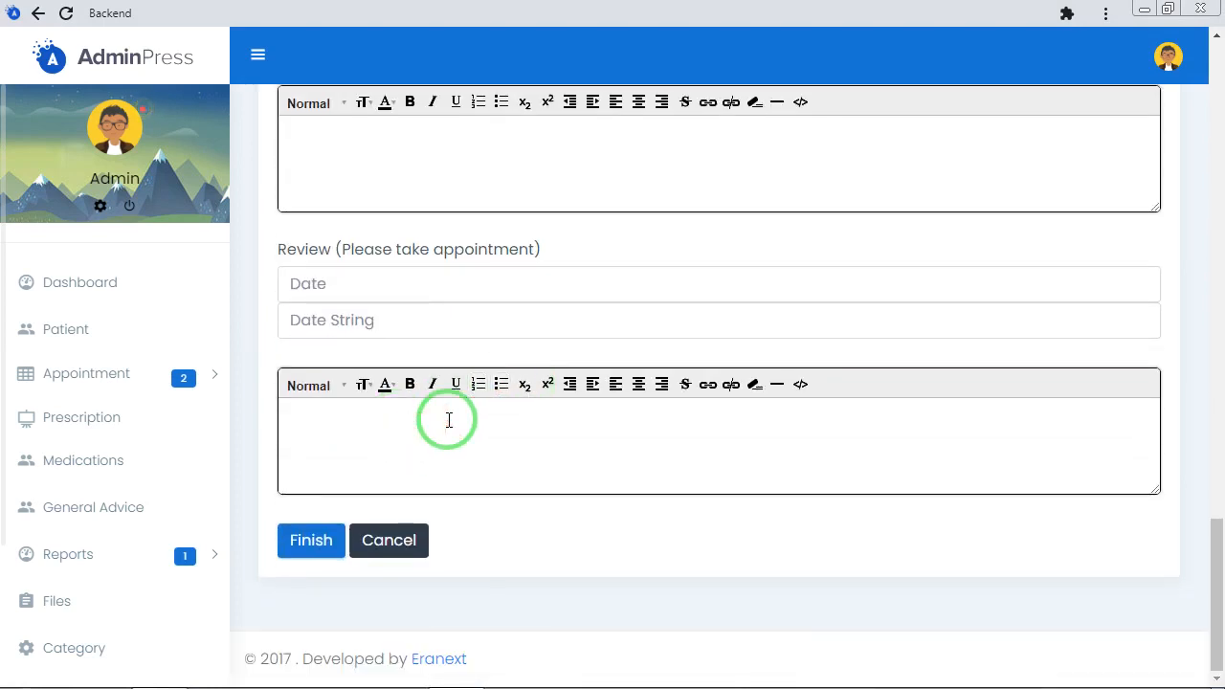
{"action": "scroll", "coordinate": [450, 414], "scroll_direction": "up", "scroll_amount": 4}
{"action": "scroll", "coordinate": [452, 306], "scroll_direction": "up", "scroll_amount": 5}
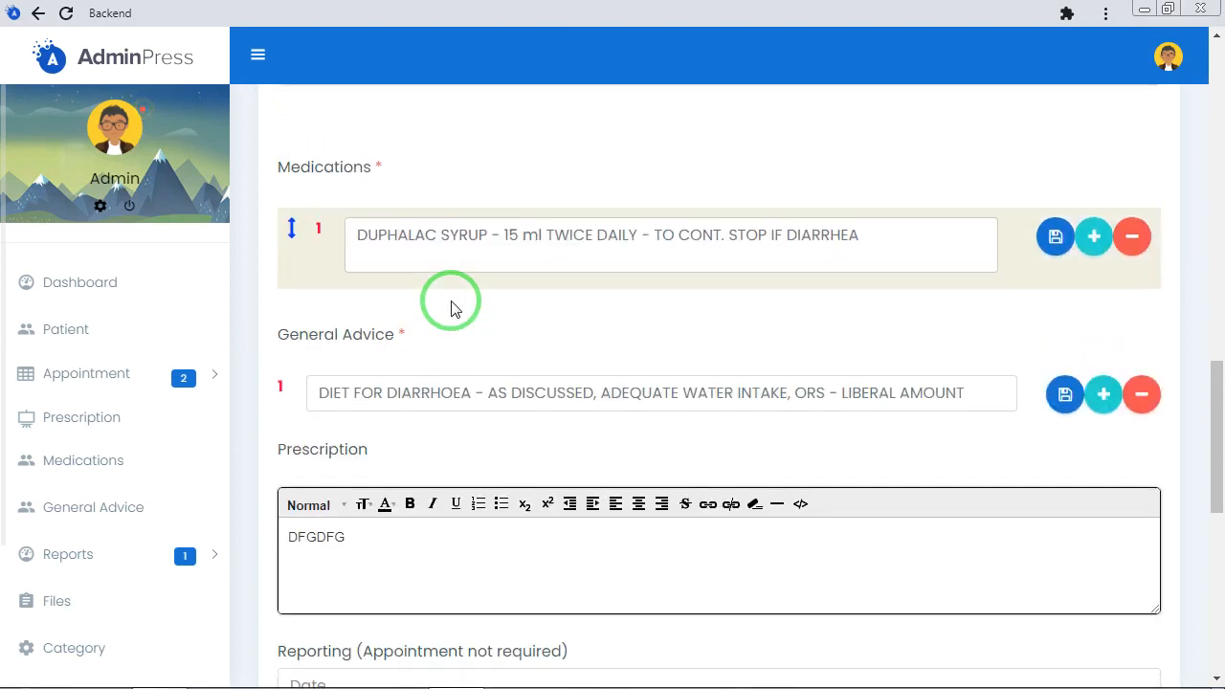
{"action": "scroll", "coordinate": [454, 306], "scroll_direction": "up", "scroll_amount": 5}
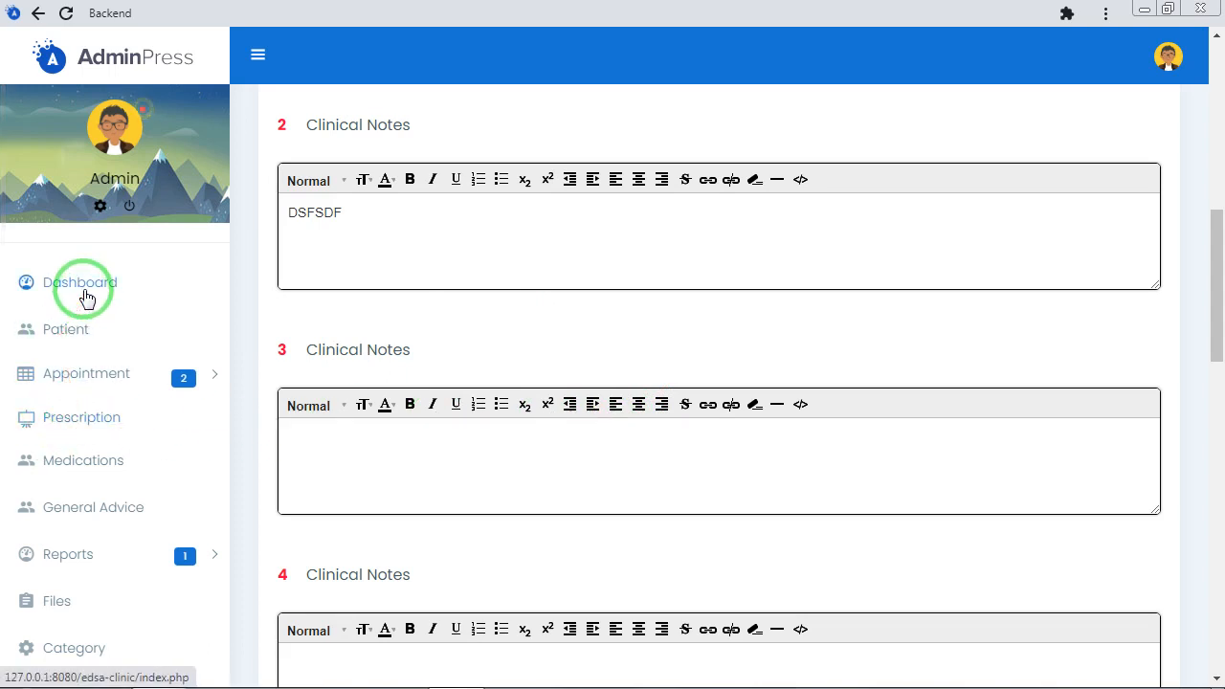
Open the list of all prescriptions, view the details of the second entry dated 14-02-2021, and return to the list
{"action": "left_click", "coordinate": [105, 421]}
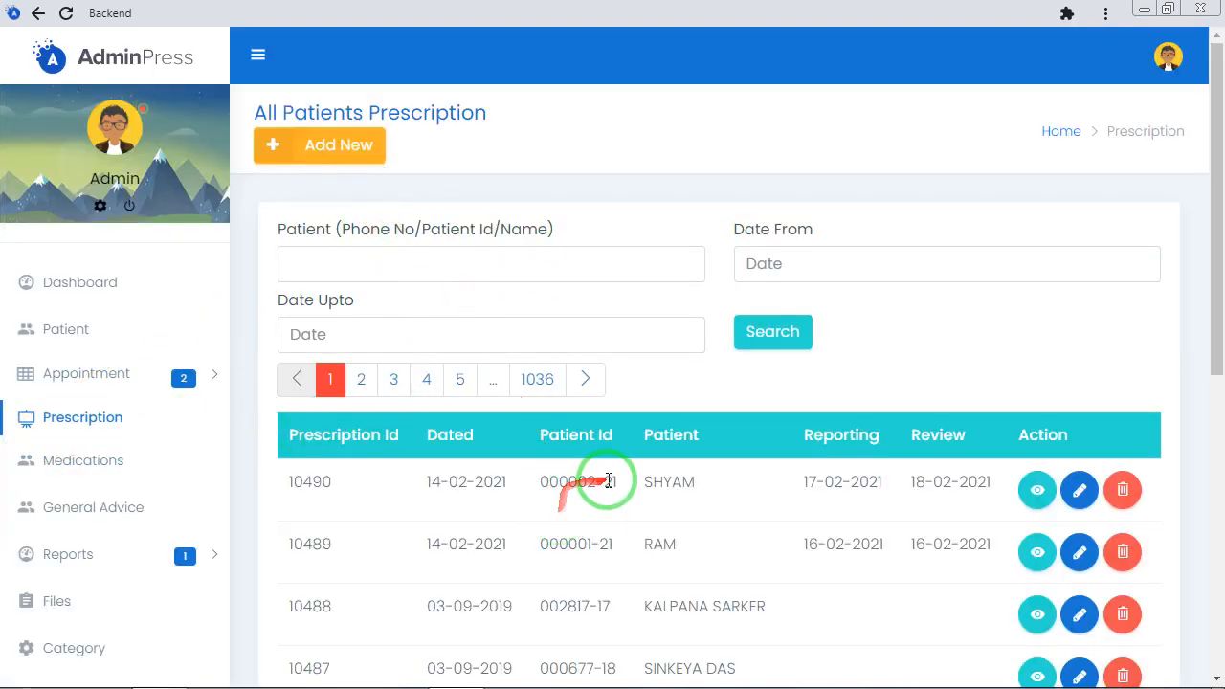
{"action": "scroll", "coordinate": [629, 497], "scroll_direction": "down", "scroll_amount": 1}
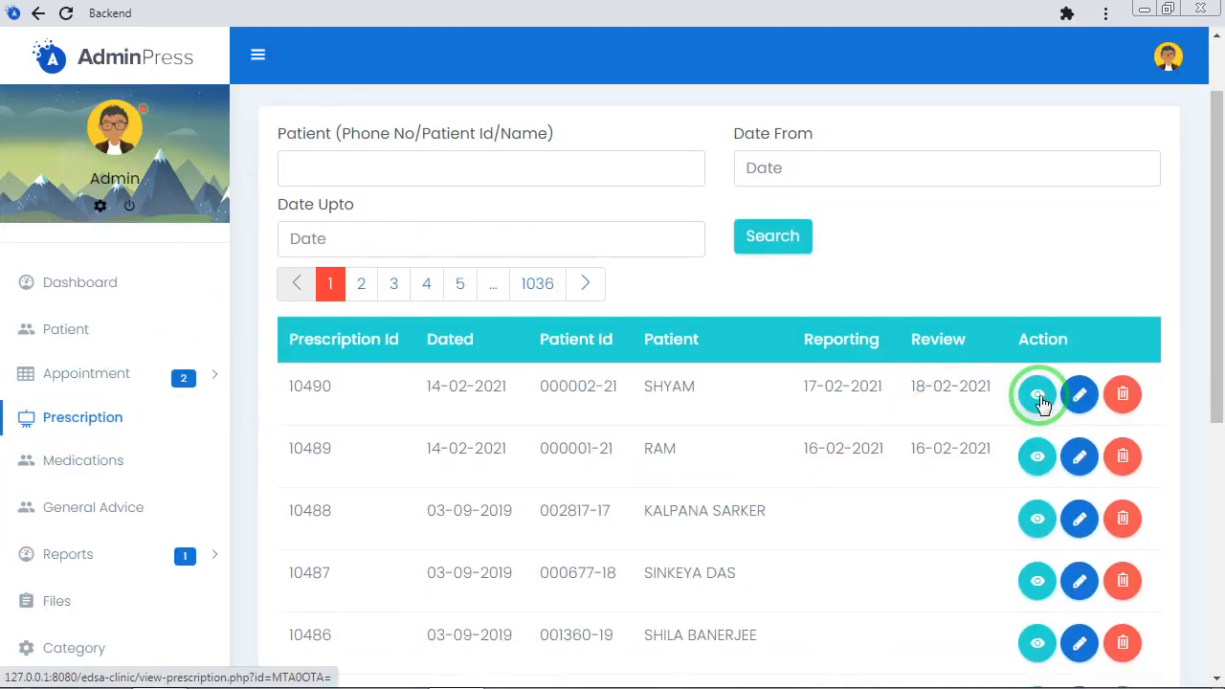
{"action": "left_click", "coordinate": [1039, 463]}
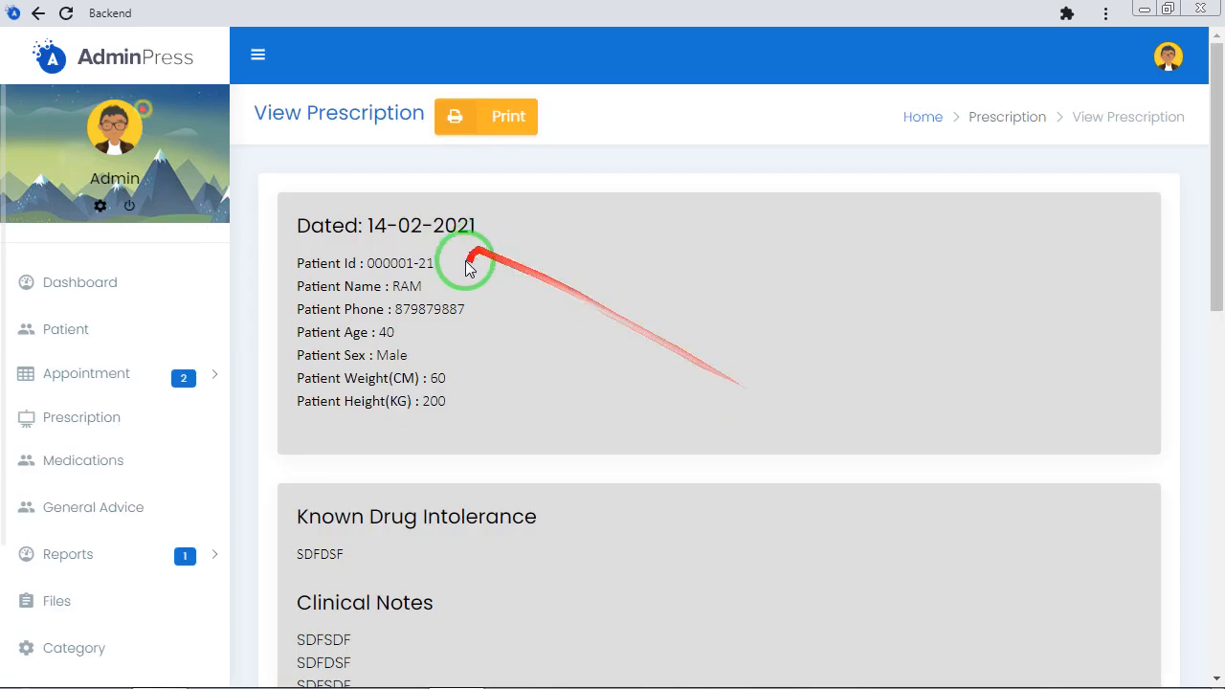
{"action": "scroll", "coordinate": [479, 308], "scroll_direction": "down", "scroll_amount": 4}
{"action": "scroll", "coordinate": [479, 308], "scroll_direction": "down", "scroll_amount": 5}
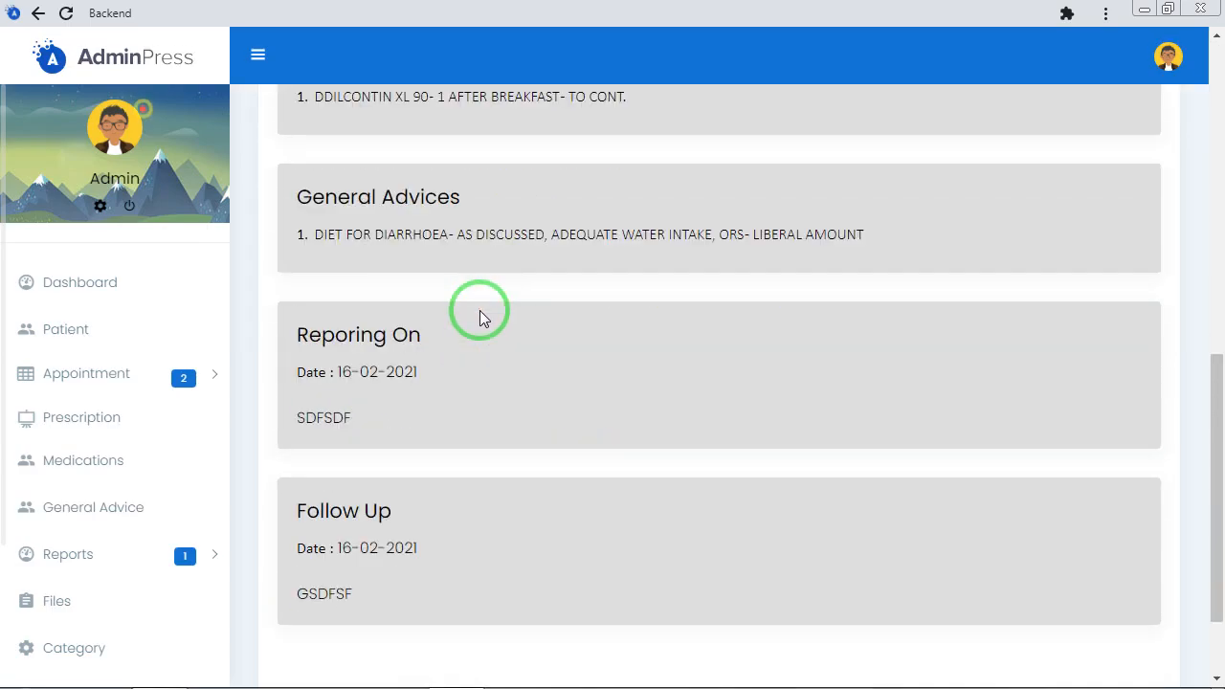
{"action": "scroll", "coordinate": [481, 311], "scroll_direction": "up", "scroll_amount": 9}
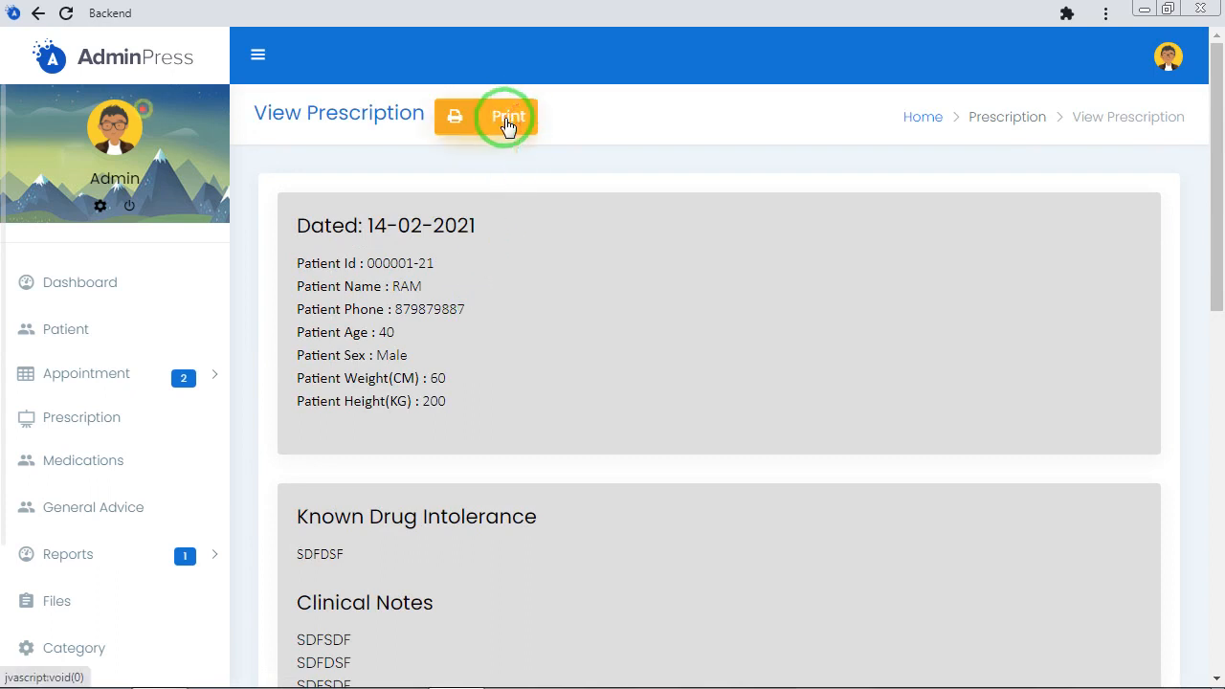
{"action": "left_click", "coordinate": [40, 14]}
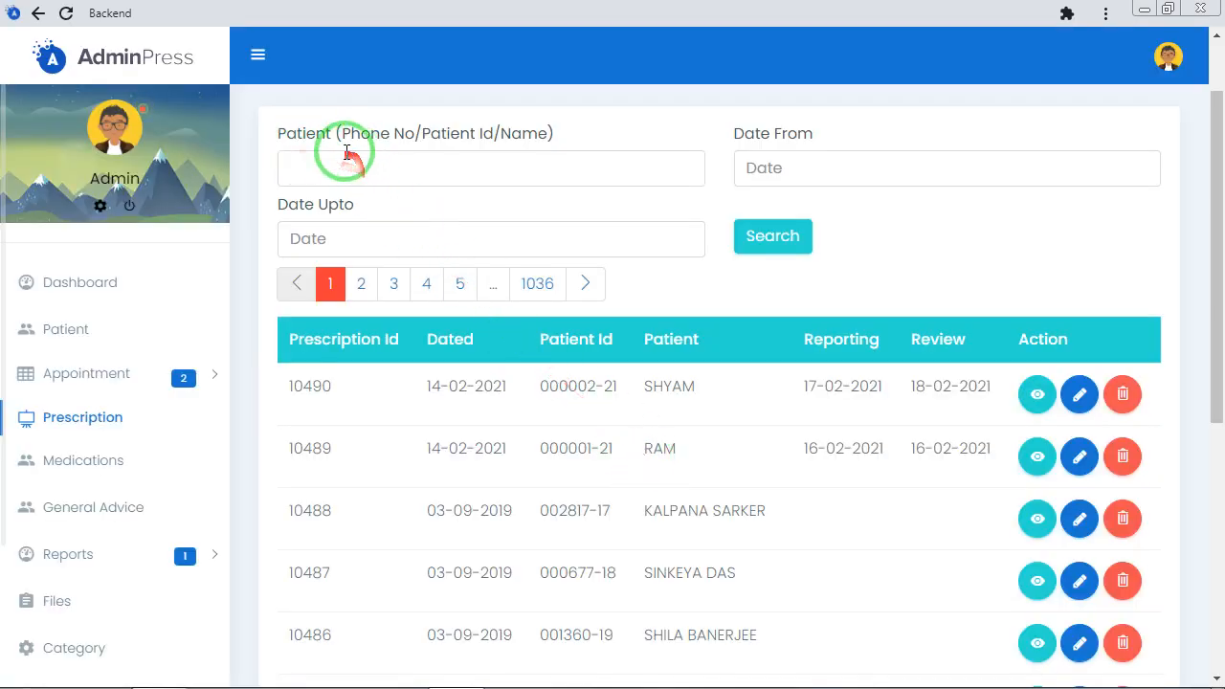
Start a new prescription for the same patient, retrieve that patient's last prescriptions, and dismiss the list without reusing one
{"action": "scroll", "coordinate": [382, 172], "scroll_direction": "up", "scroll_amount": 1}
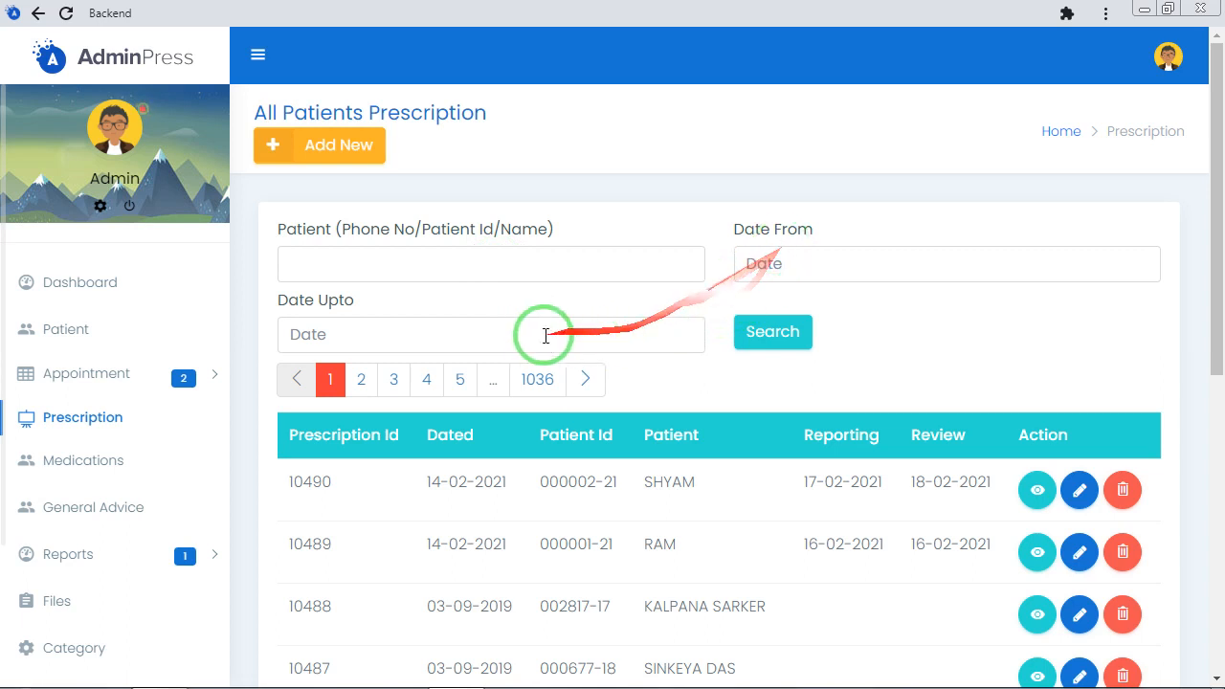
{"action": "left_click", "coordinate": [330, 153]}
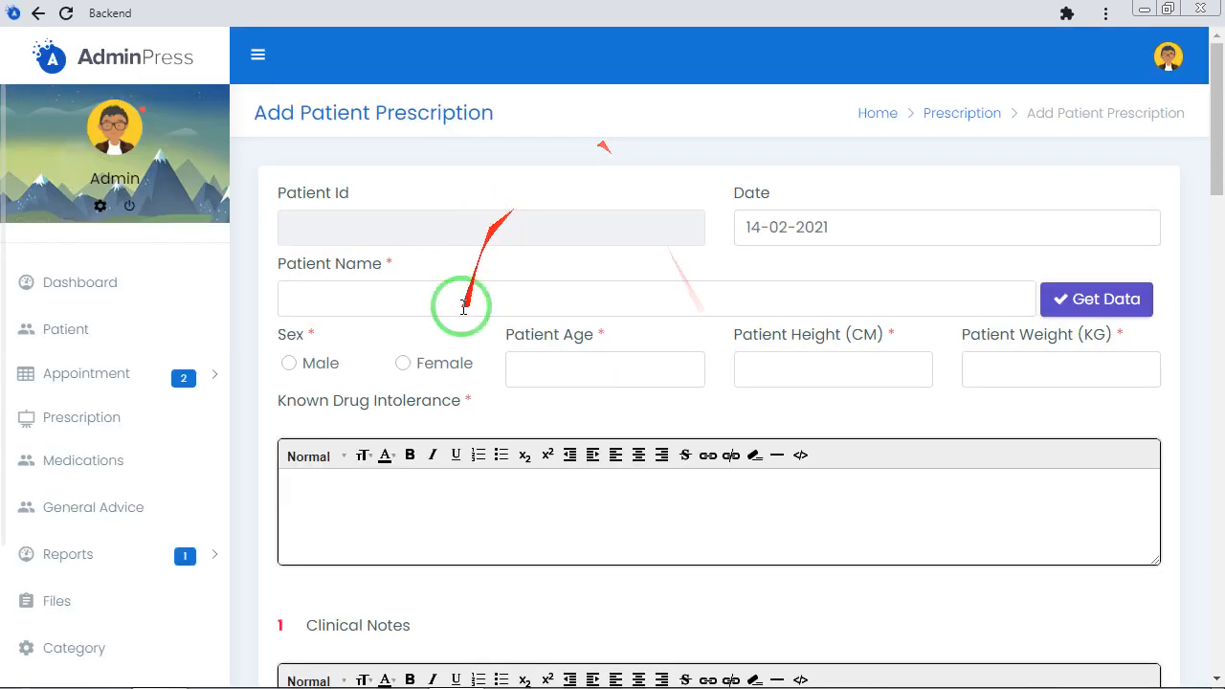
{"action": "left_click", "coordinate": [350, 296]}
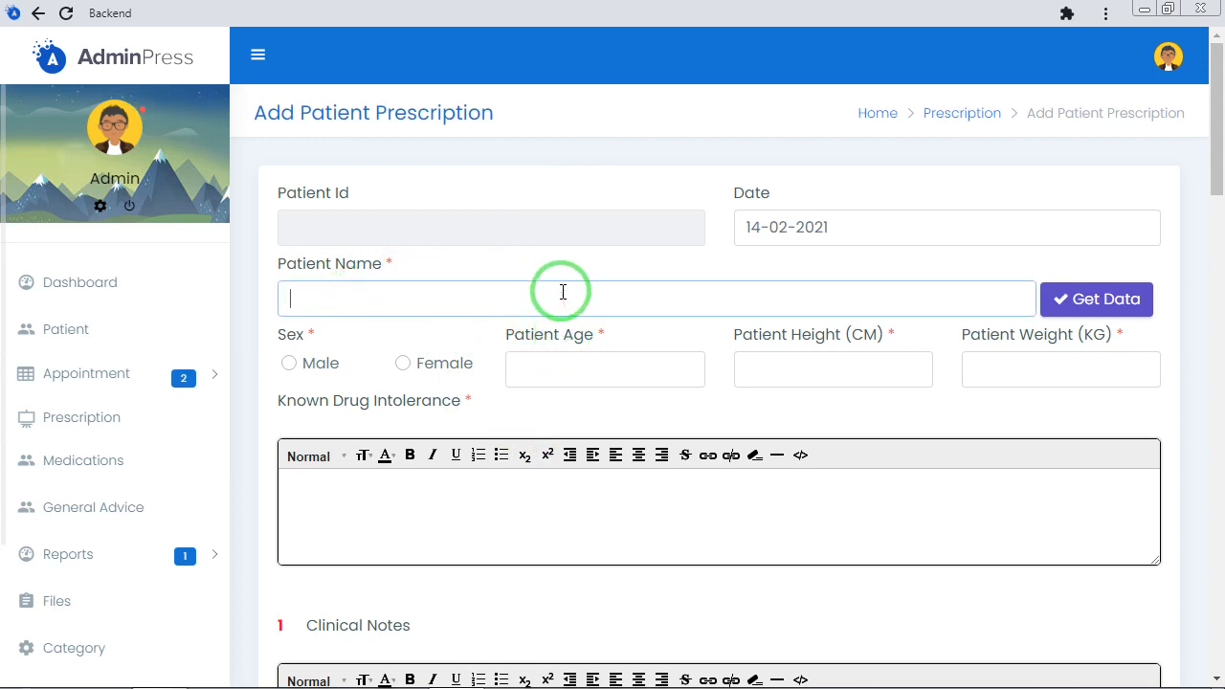
{"action": "type", "text": "RA"}
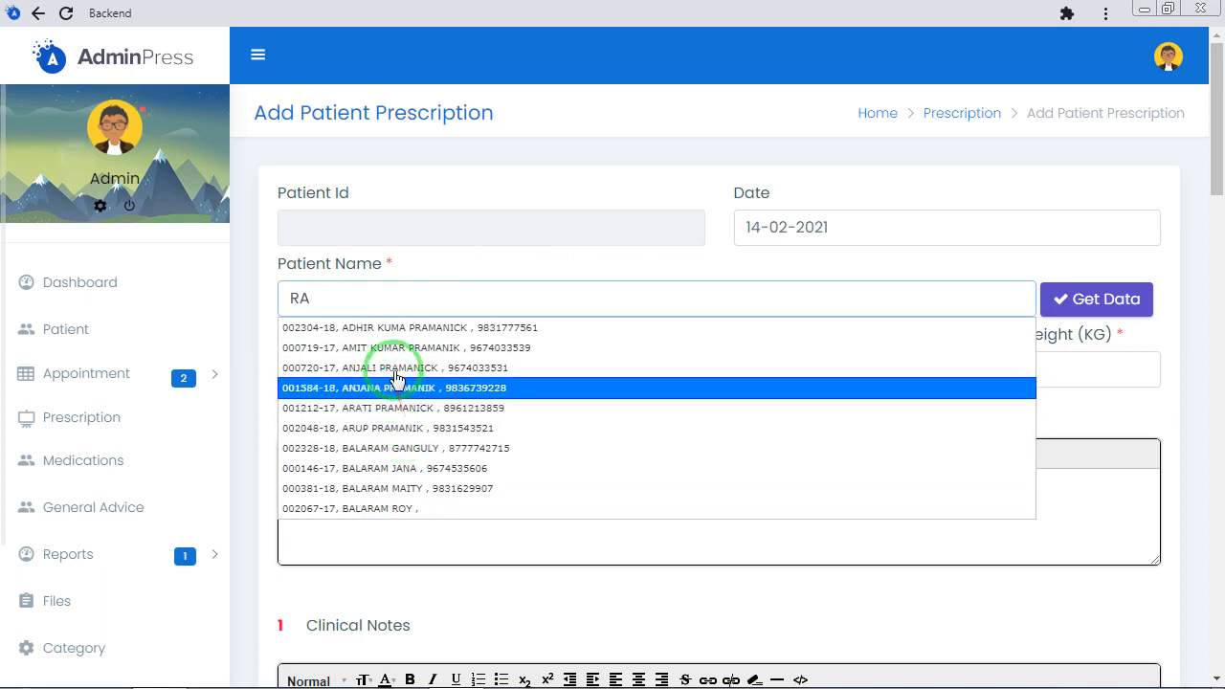
{"action": "scroll", "coordinate": [398, 363], "scroll_direction": "up", "scroll_amount": 2}
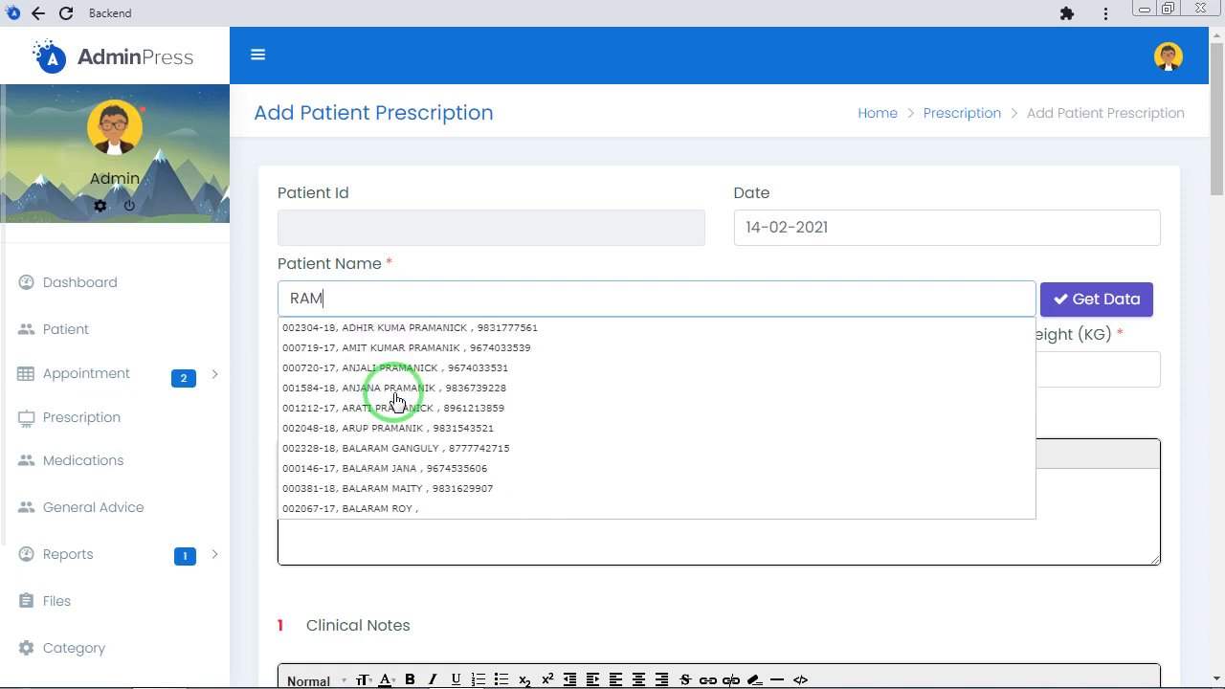
{"action": "left_click", "coordinate": [421, 436]}
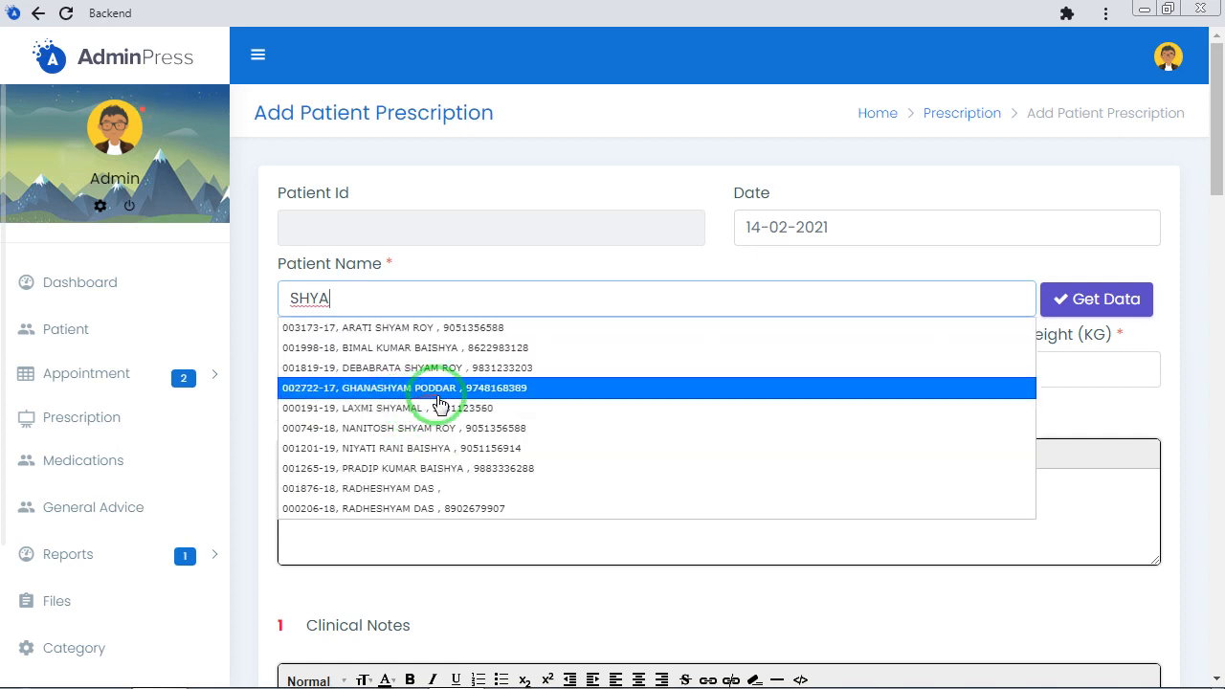
{"action": "type", "text": "M"}
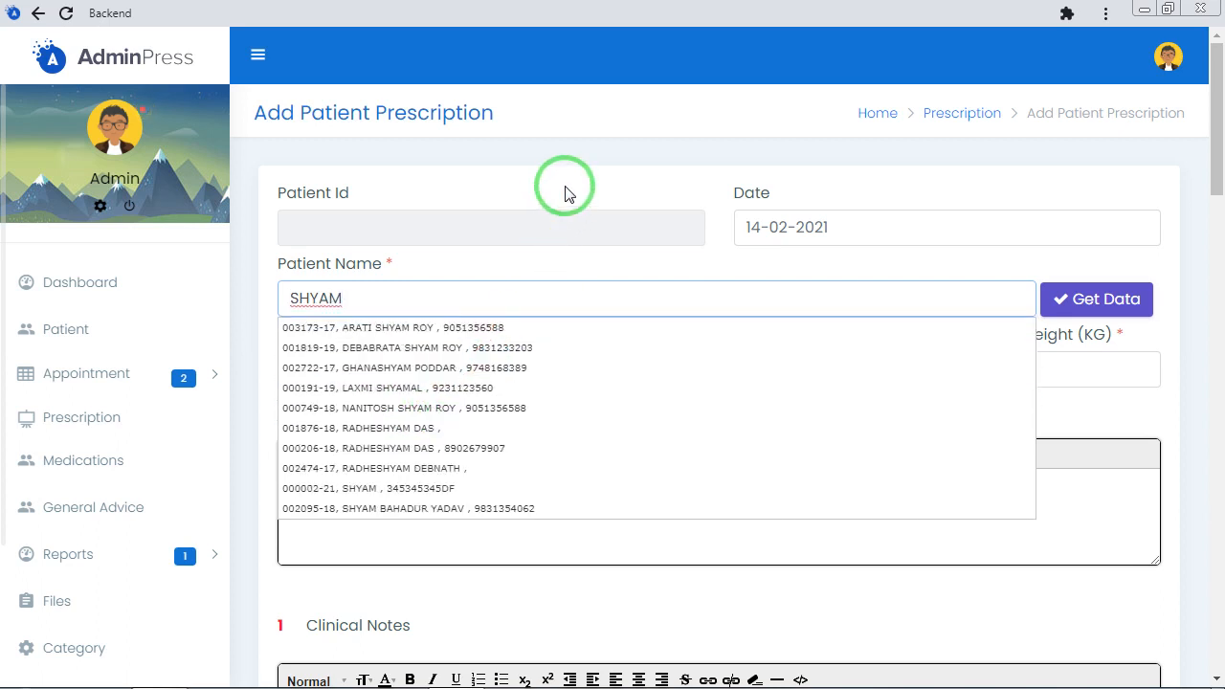
{"action": "left_click", "coordinate": [359, 491]}
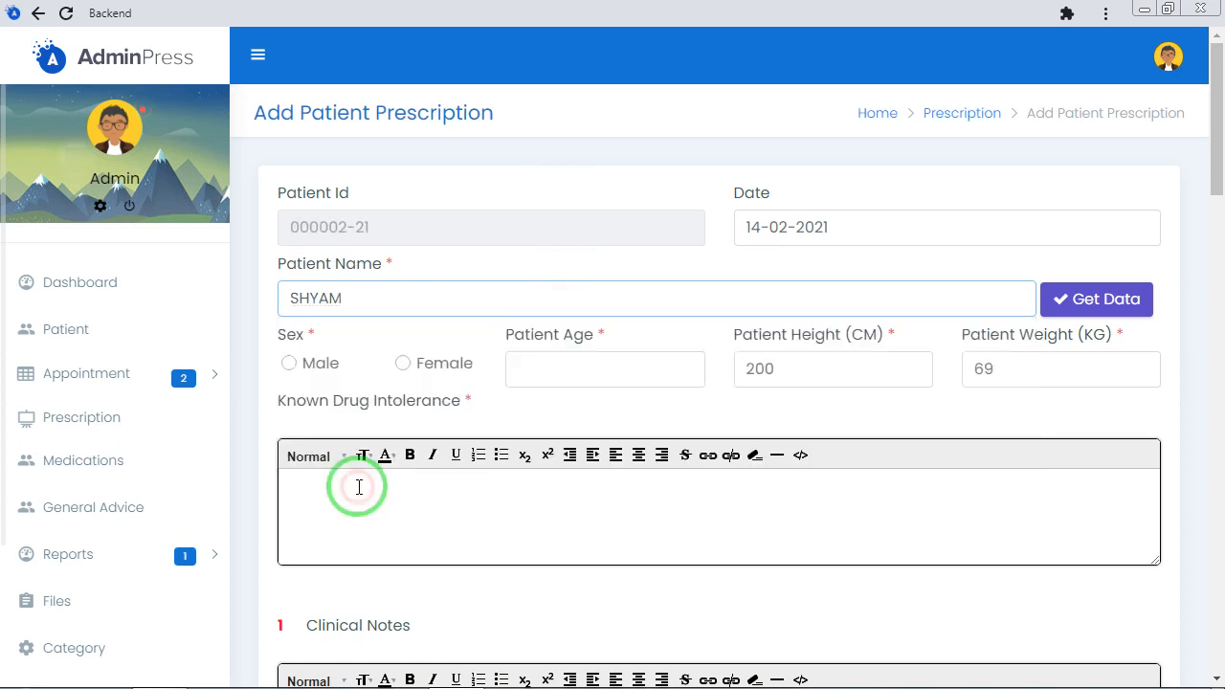
{"action": "left_click", "coordinate": [1091, 304]}
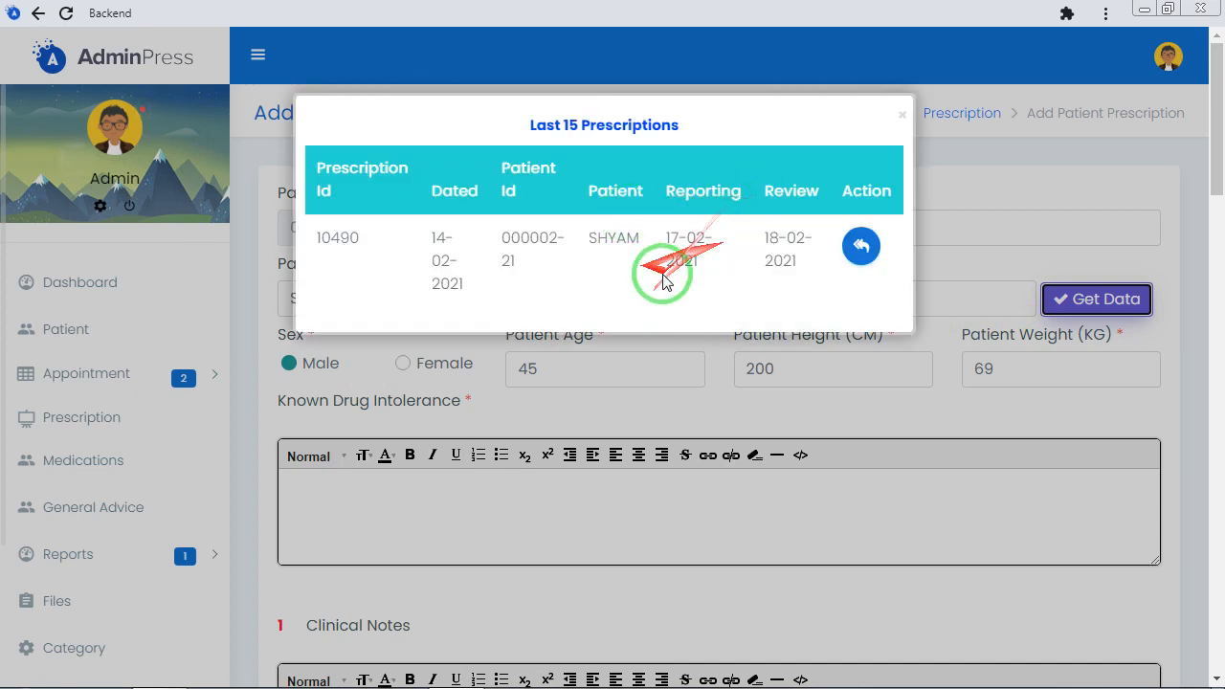
{"action": "left_click", "coordinate": [1017, 207]}
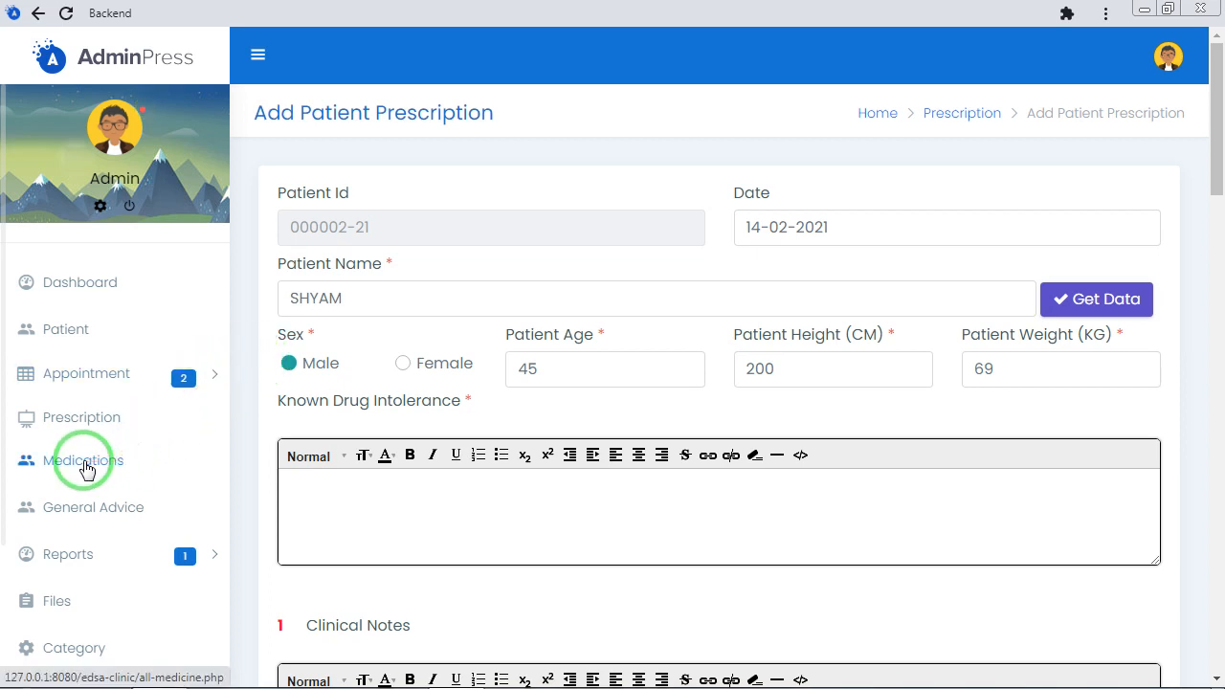
Look over the empty Medications and General Advice sections of the prescription form, and open the list of all medicines
{"action": "scroll", "coordinate": [394, 466], "scroll_direction": "down", "scroll_amount": 7}
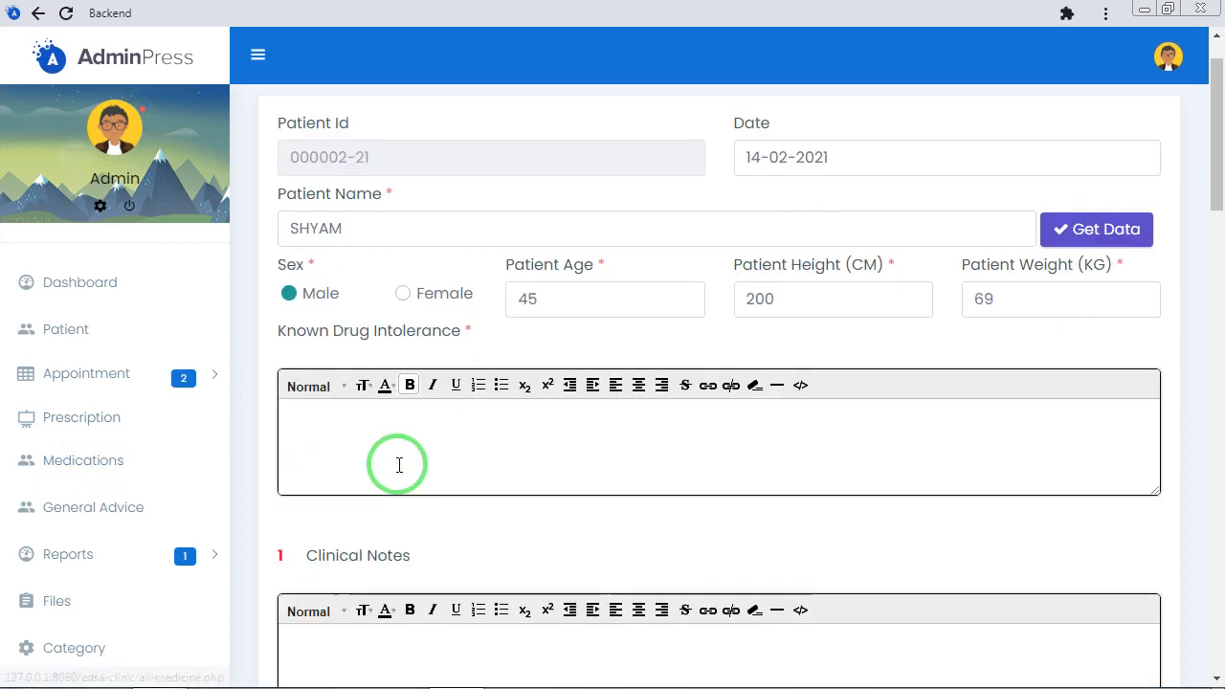
{"action": "scroll", "coordinate": [393, 466], "scroll_direction": "down", "scroll_amount": 5}
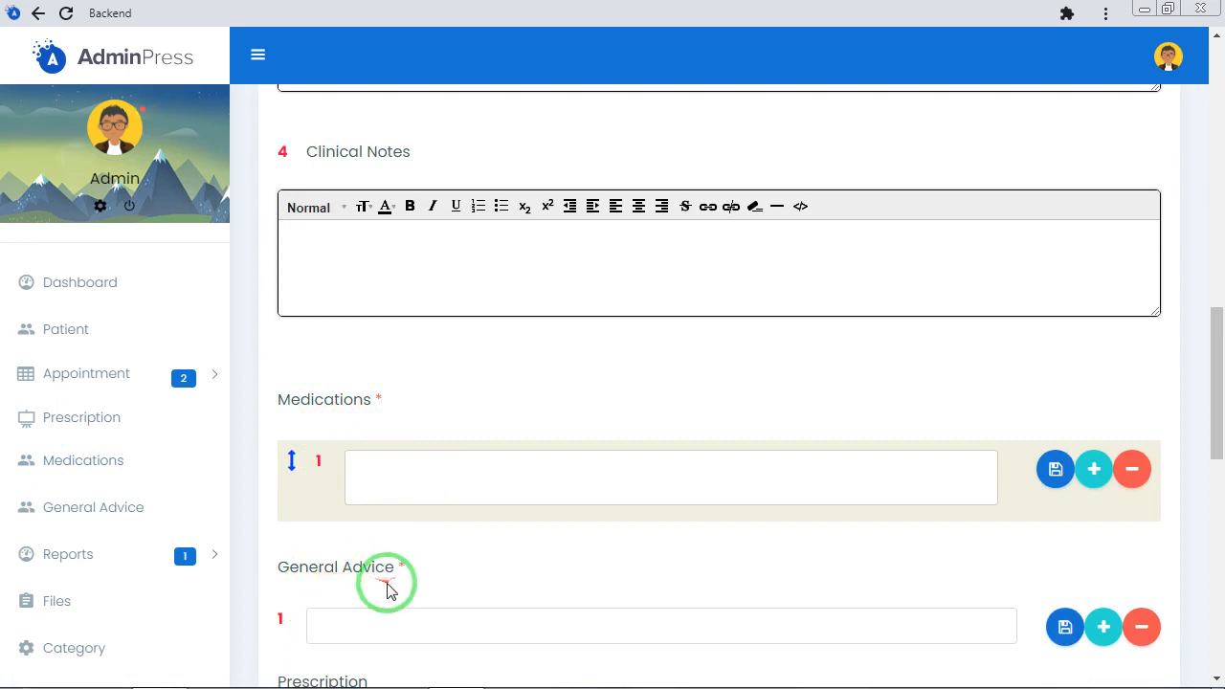
{"action": "left_click", "coordinate": [82, 463]}
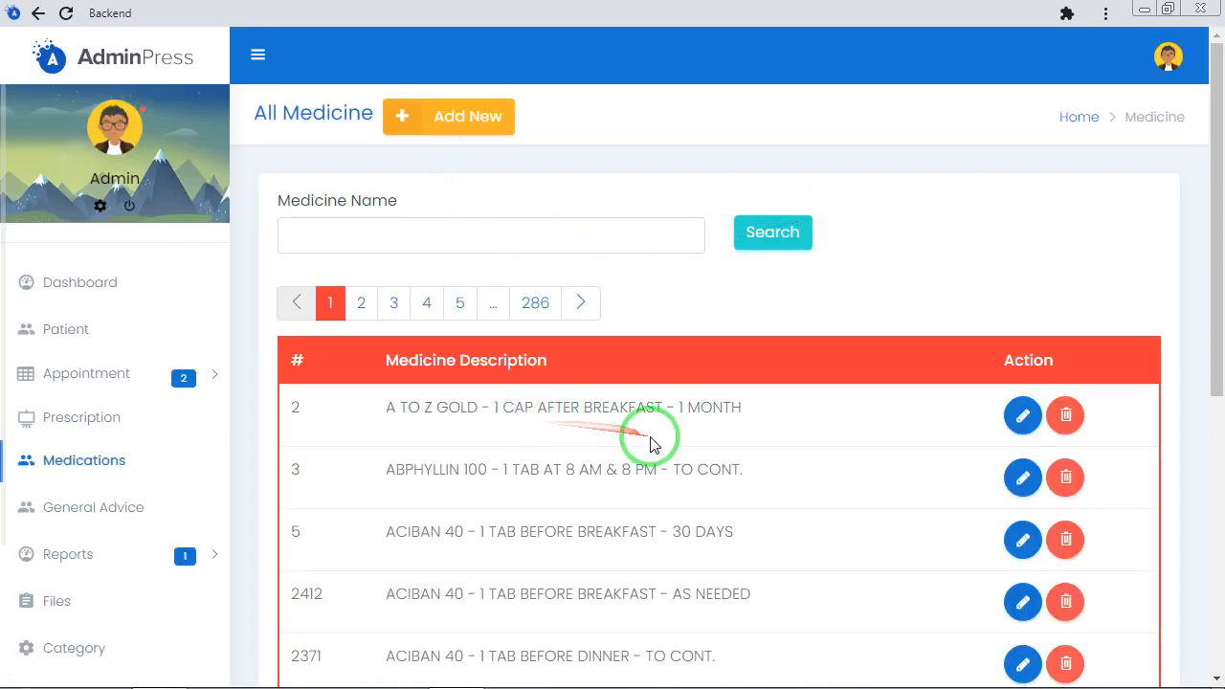
Look through the first page of the medicine list and open the blank form for adding a medicine
{"action": "scroll", "coordinate": [651, 443], "scroll_direction": "down", "scroll_amount": 2}
{"action": "scroll", "coordinate": [635, 315], "scroll_direction": "down", "scroll_amount": 3}
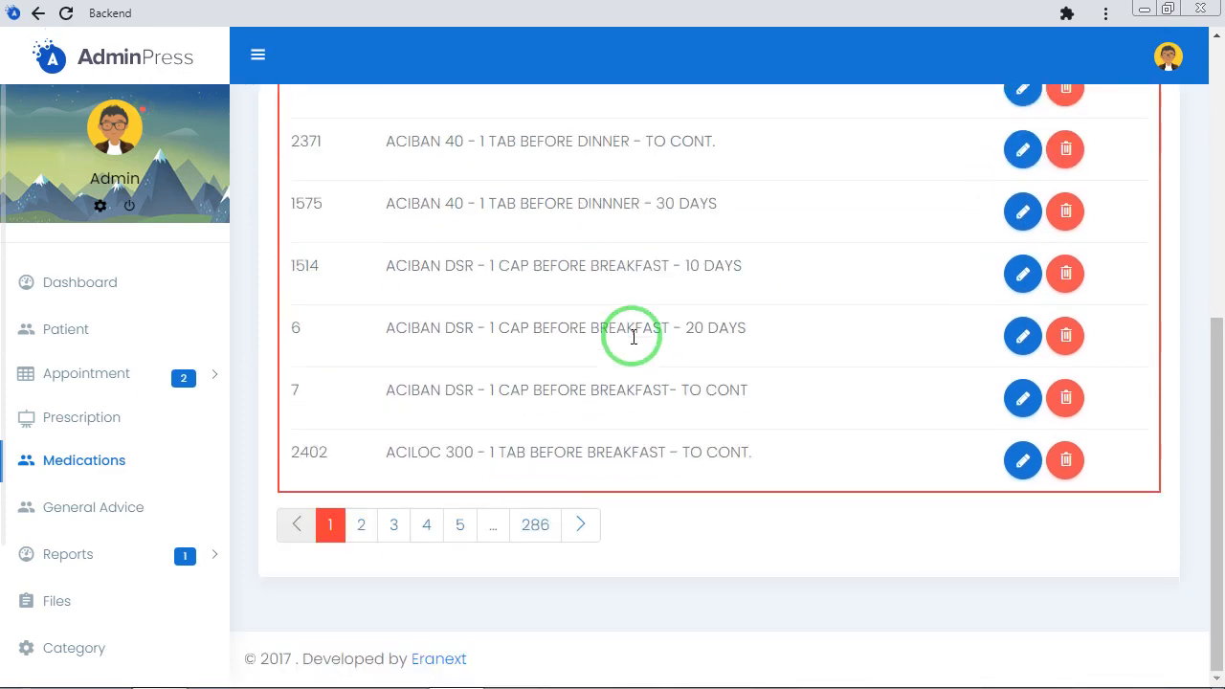
{"action": "scroll", "coordinate": [633, 337], "scroll_direction": "up", "scroll_amount": 5}
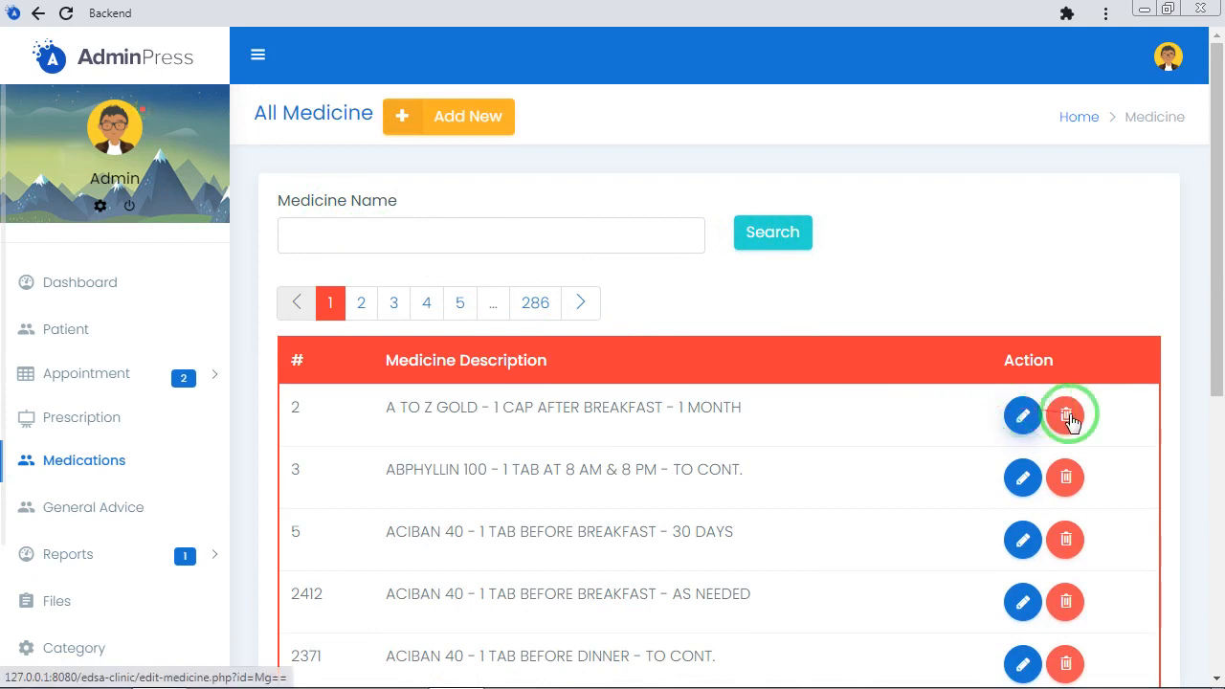
{"action": "left_click", "coordinate": [450, 117]}
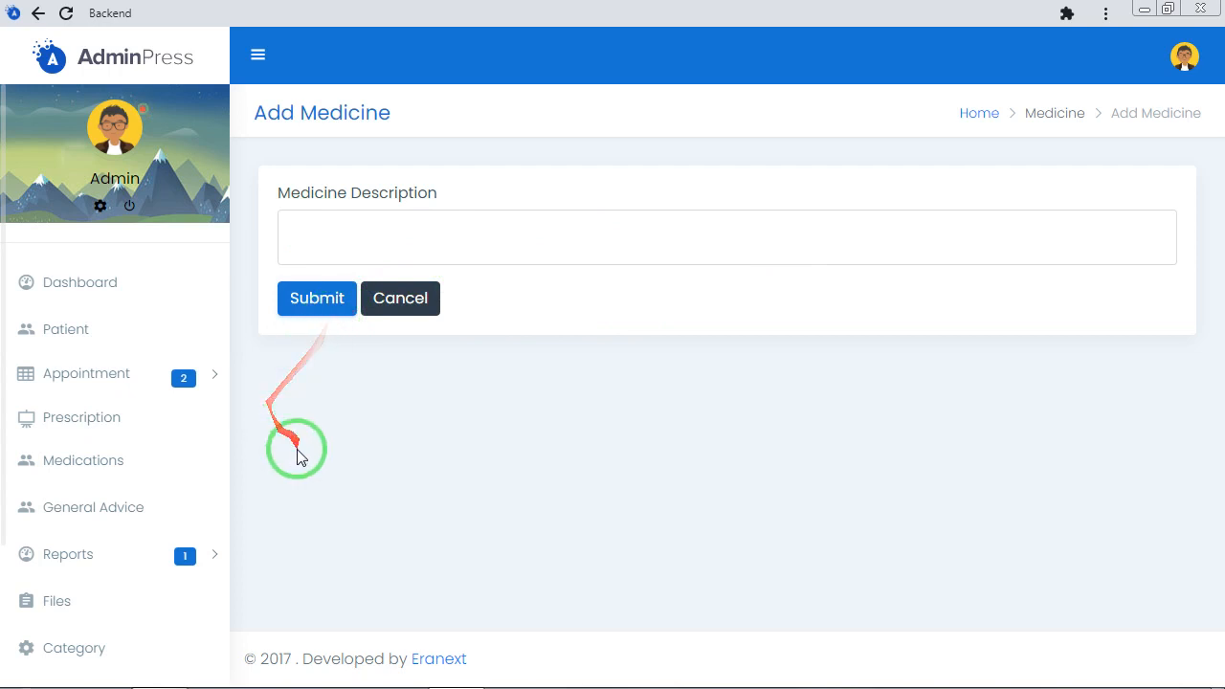
Look through the list of all general advice entries and open the blank form for adding one
{"action": "left_click", "coordinate": [67, 512]}
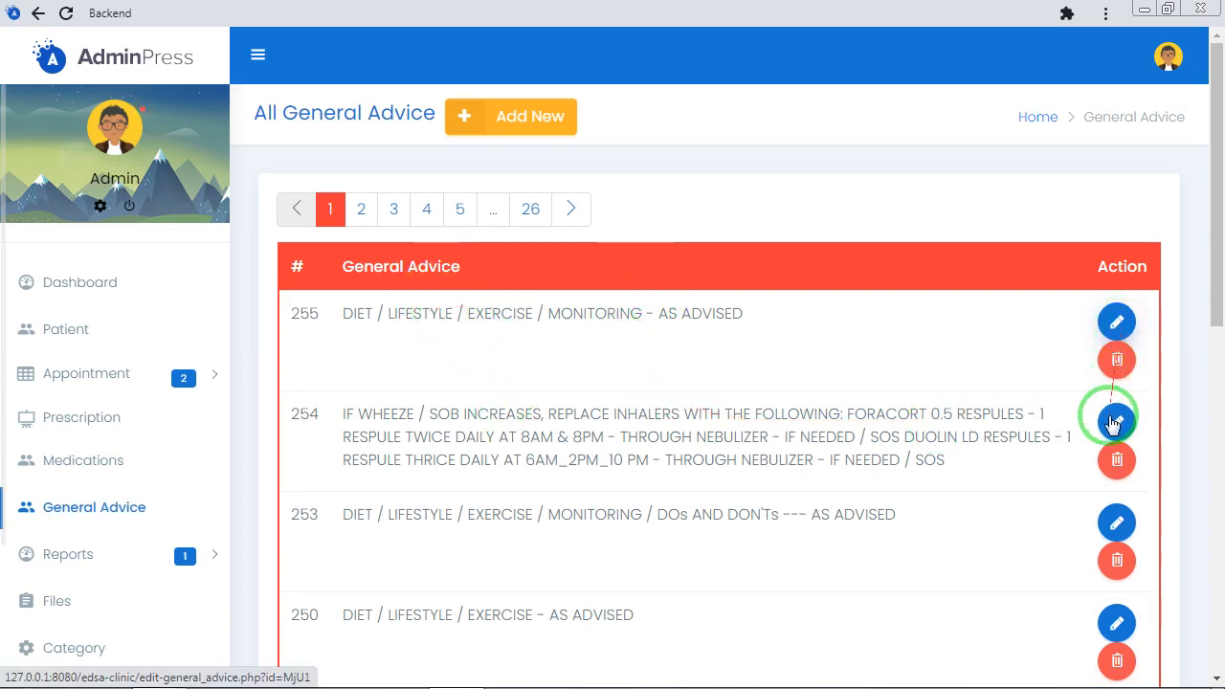
{"action": "scroll", "coordinate": [823, 564], "scroll_direction": "down", "scroll_amount": 8}
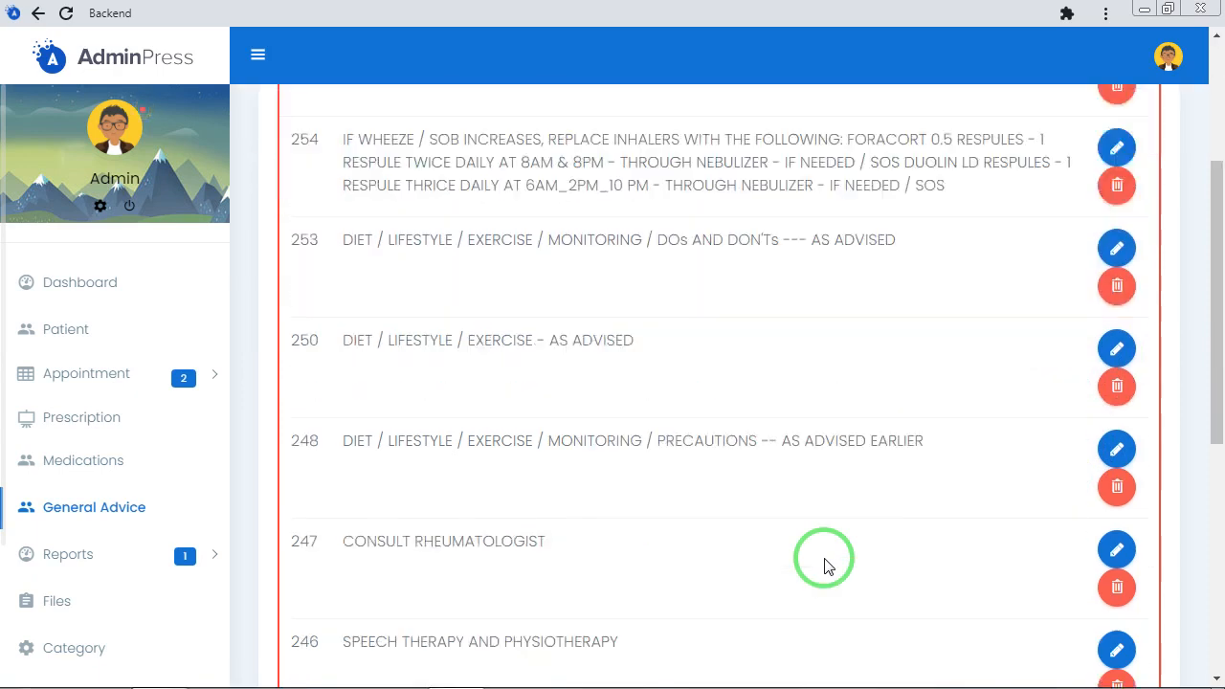
{"action": "scroll", "coordinate": [823, 564], "scroll_direction": "up", "scroll_amount": 8}
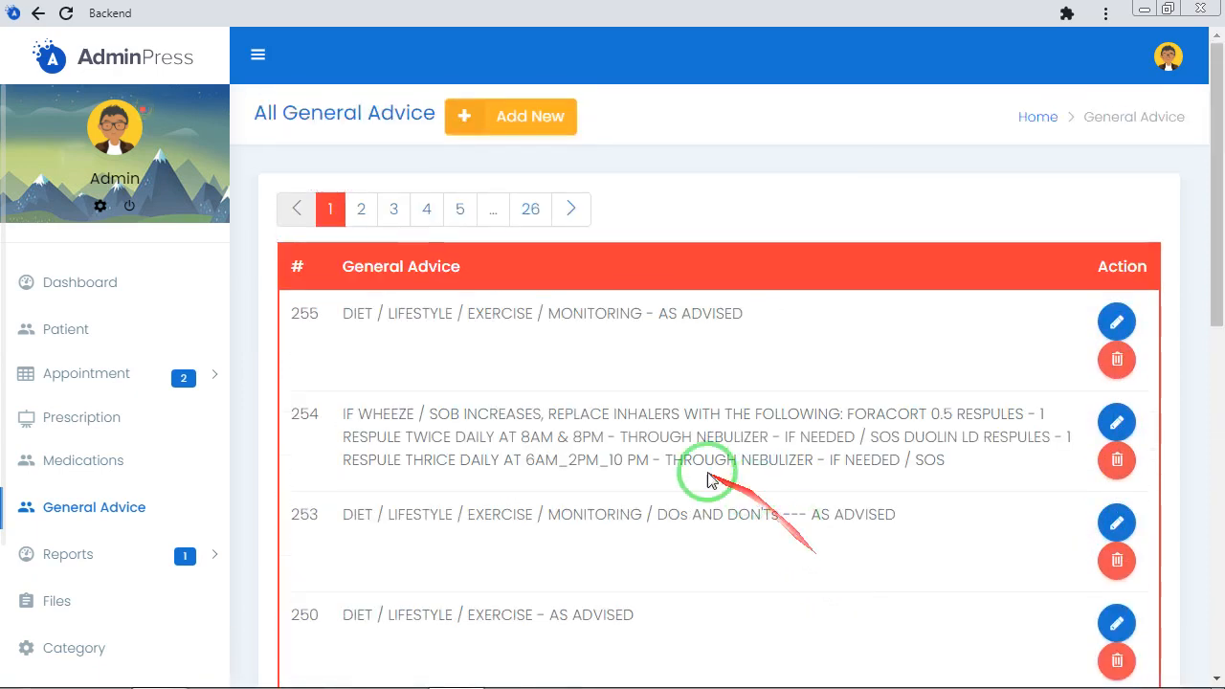
{"action": "left_click", "coordinate": [541, 127]}
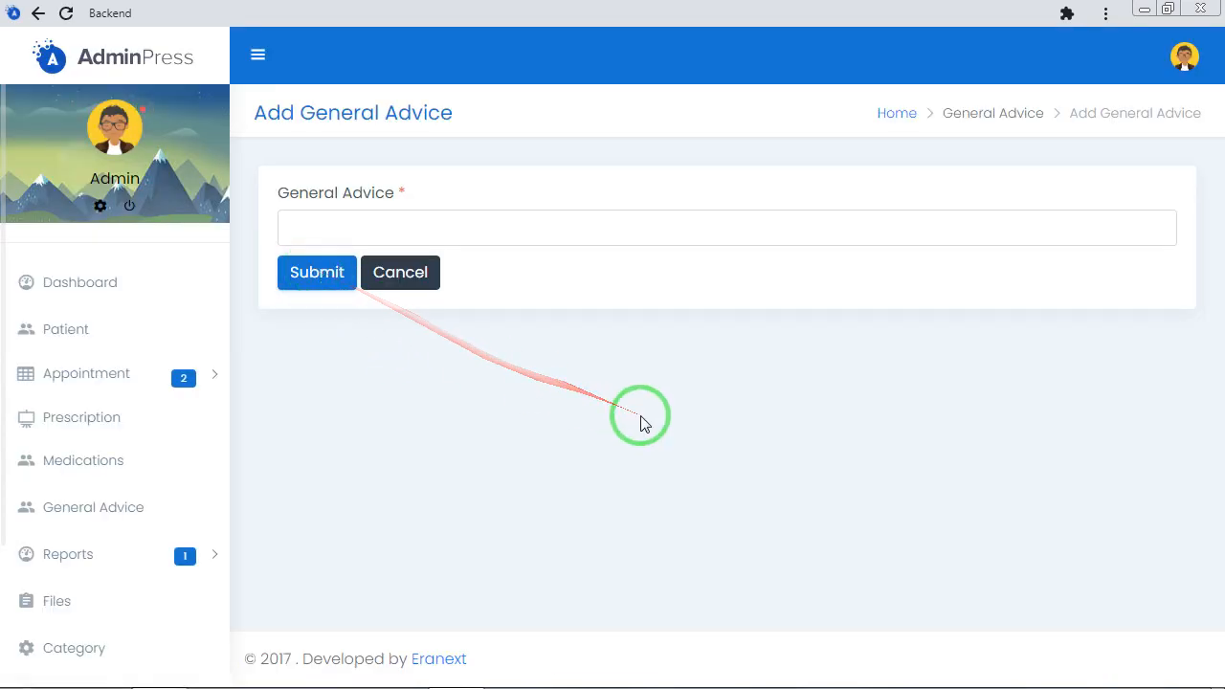
Open the Daily Transaction report and examine its date filters and the daily appointment and fee rows
{"action": "left_click", "coordinate": [95, 556]}
{"action": "scroll", "coordinate": [101, 542], "scroll_direction": "down", "scroll_amount": 2}
{"action": "scroll", "coordinate": [100, 543], "scroll_direction": "down", "scroll_amount": 2}
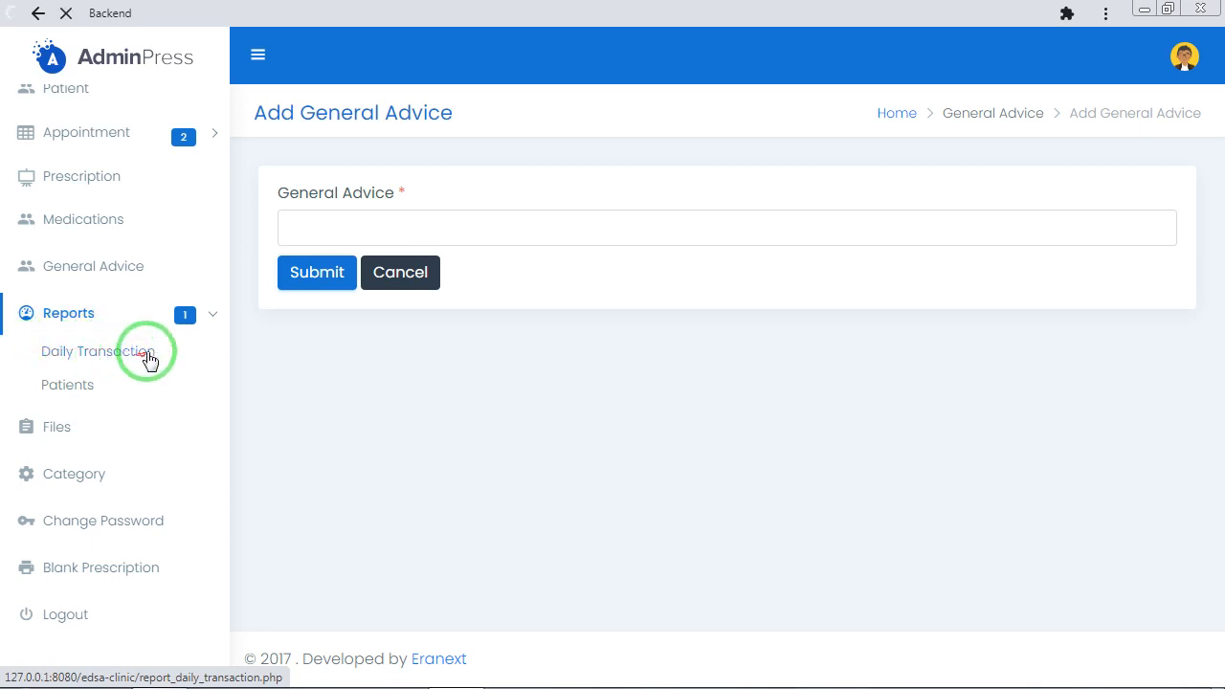
{"action": "left_click", "coordinate": [120, 363]}
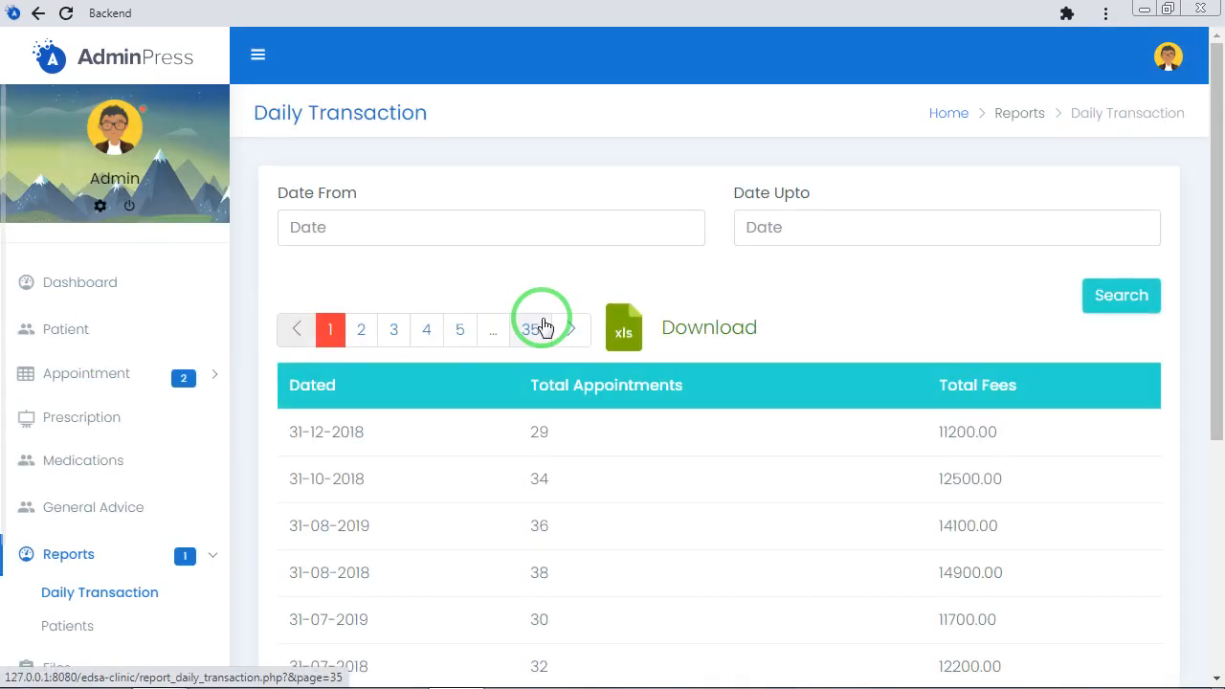
{"action": "left_click", "coordinate": [539, 231]}
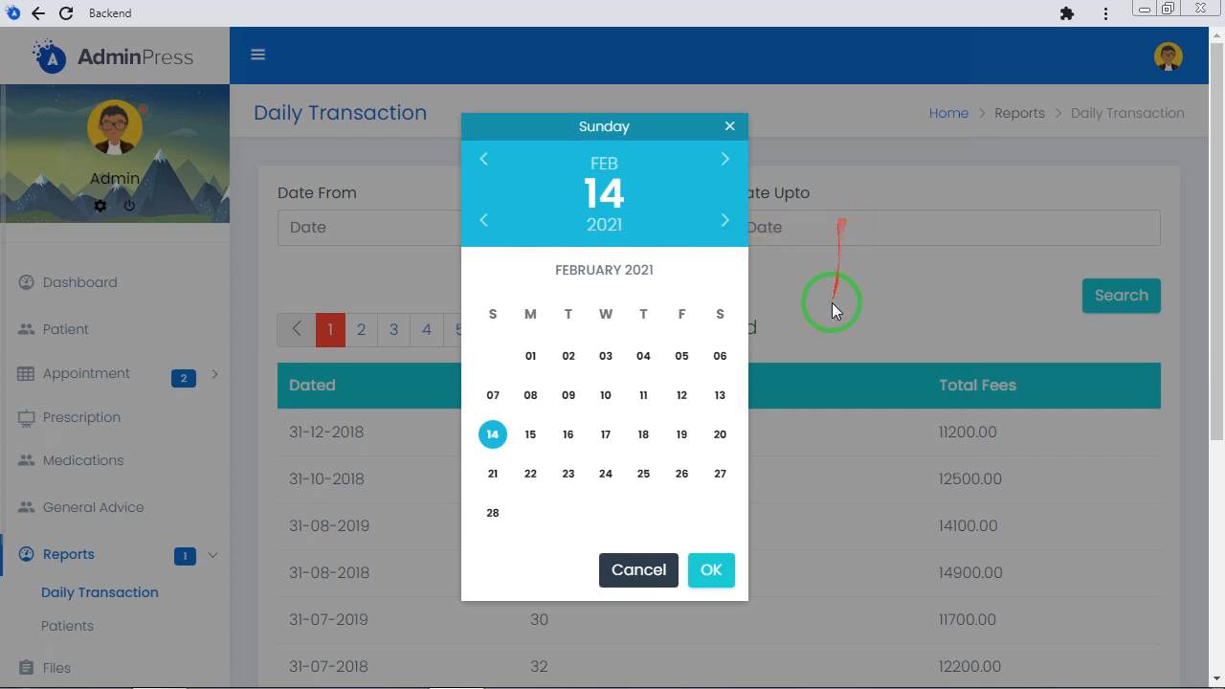
{"action": "left_click", "coordinate": [866, 224]}
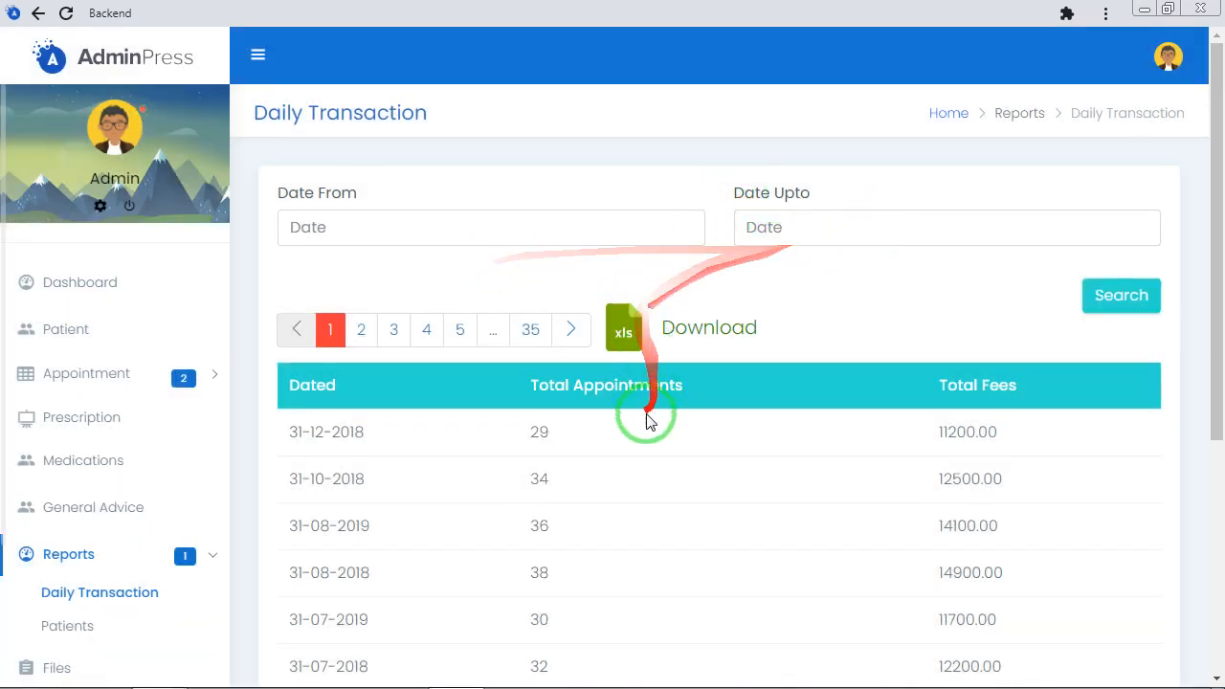
{"action": "scroll", "coordinate": [631, 516], "scroll_direction": "down", "scroll_amount": 2}
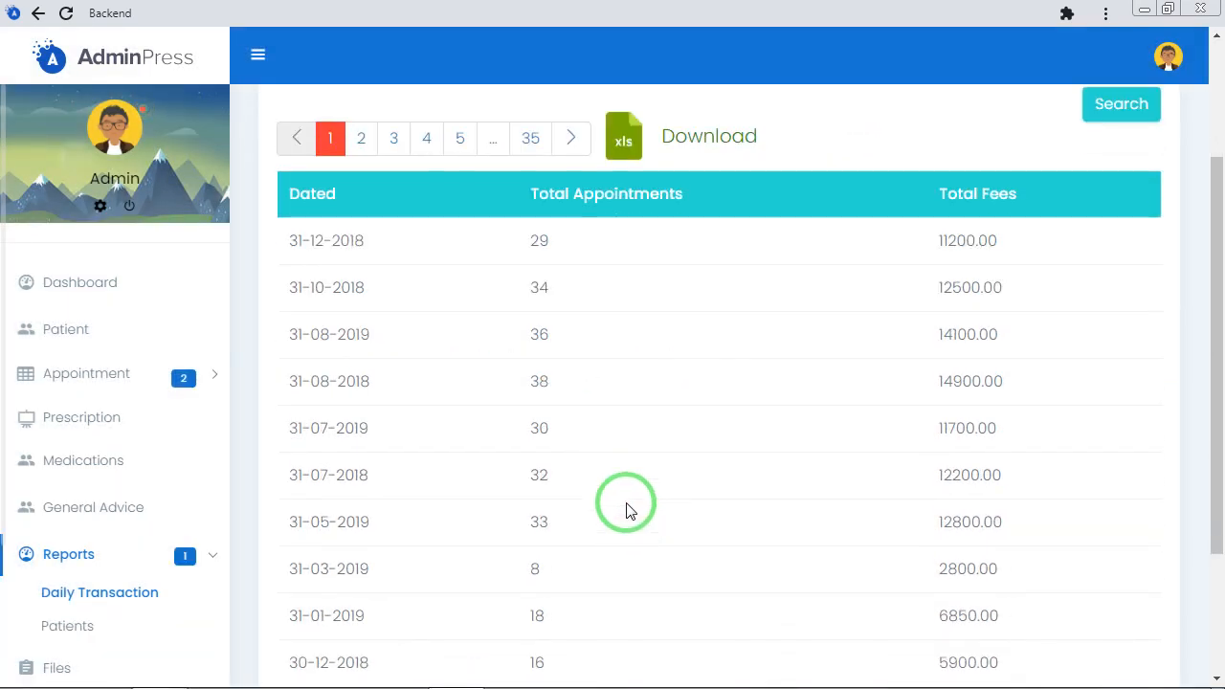
{"action": "scroll", "coordinate": [542, 188], "scroll_direction": "up", "scroll_amount": 2}
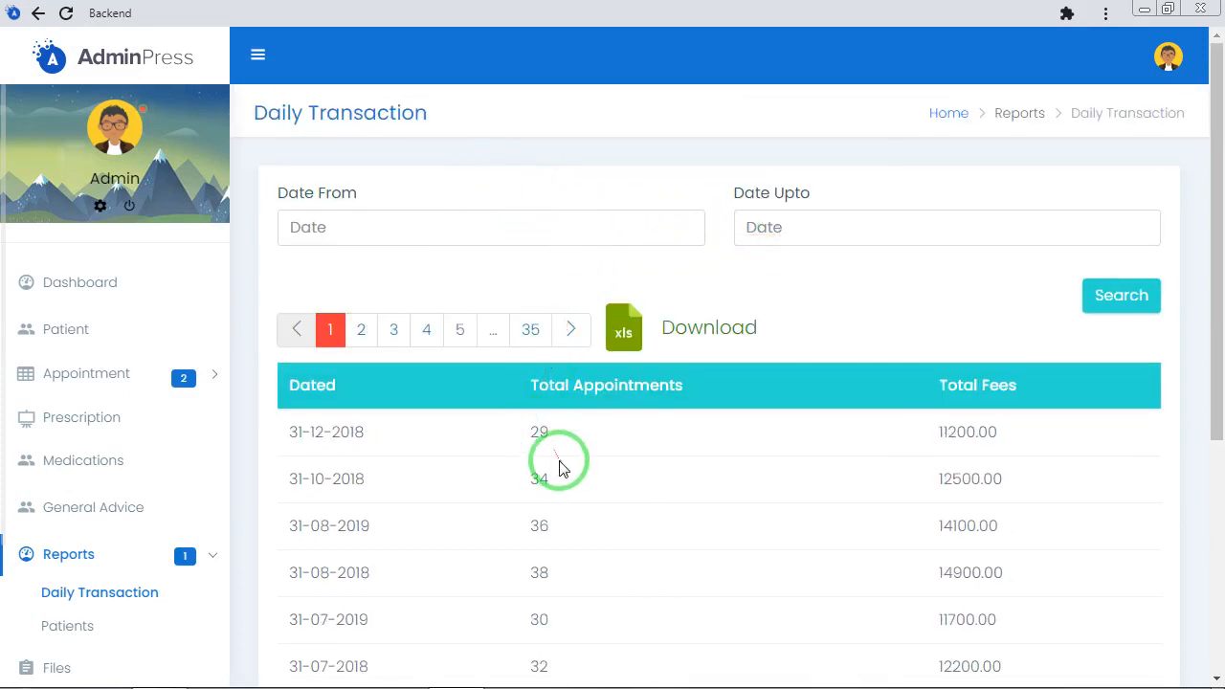
{"action": "scroll", "coordinate": [560, 473], "scroll_direction": "down", "scroll_amount": 4}
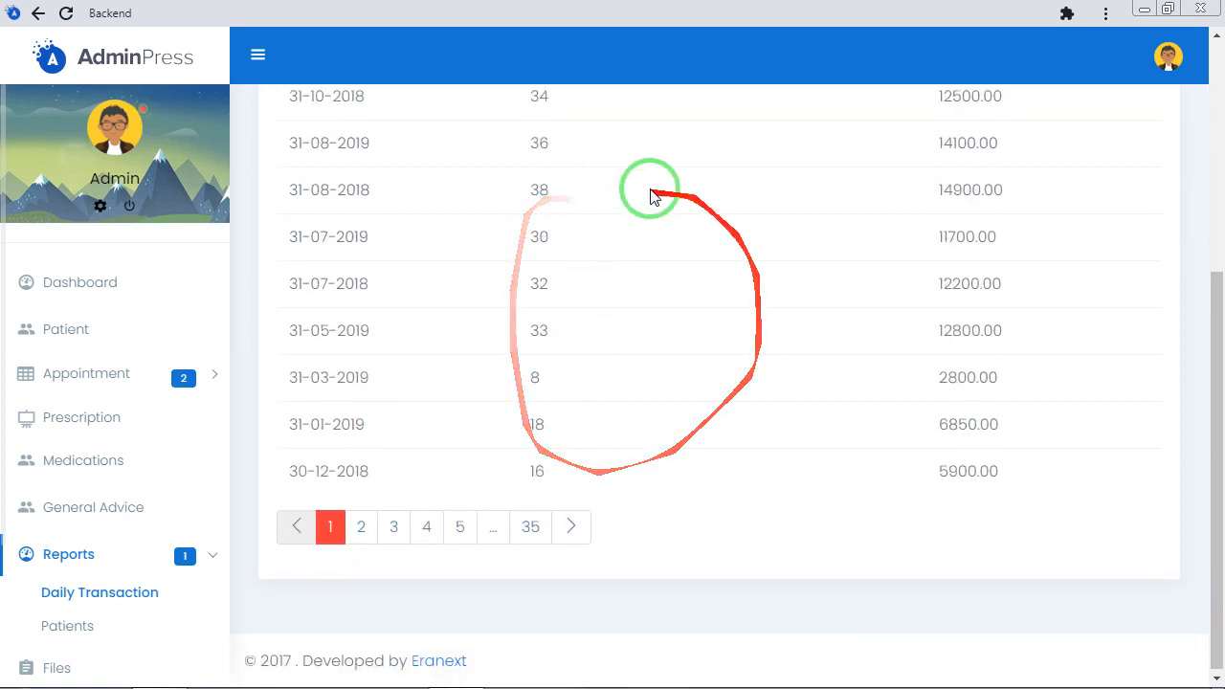
{"action": "scroll", "coordinate": [864, 446], "scroll_direction": "up", "scroll_amount": 3}
{"action": "scroll", "coordinate": [864, 446], "scroll_direction": "up", "scroll_amount": 1}
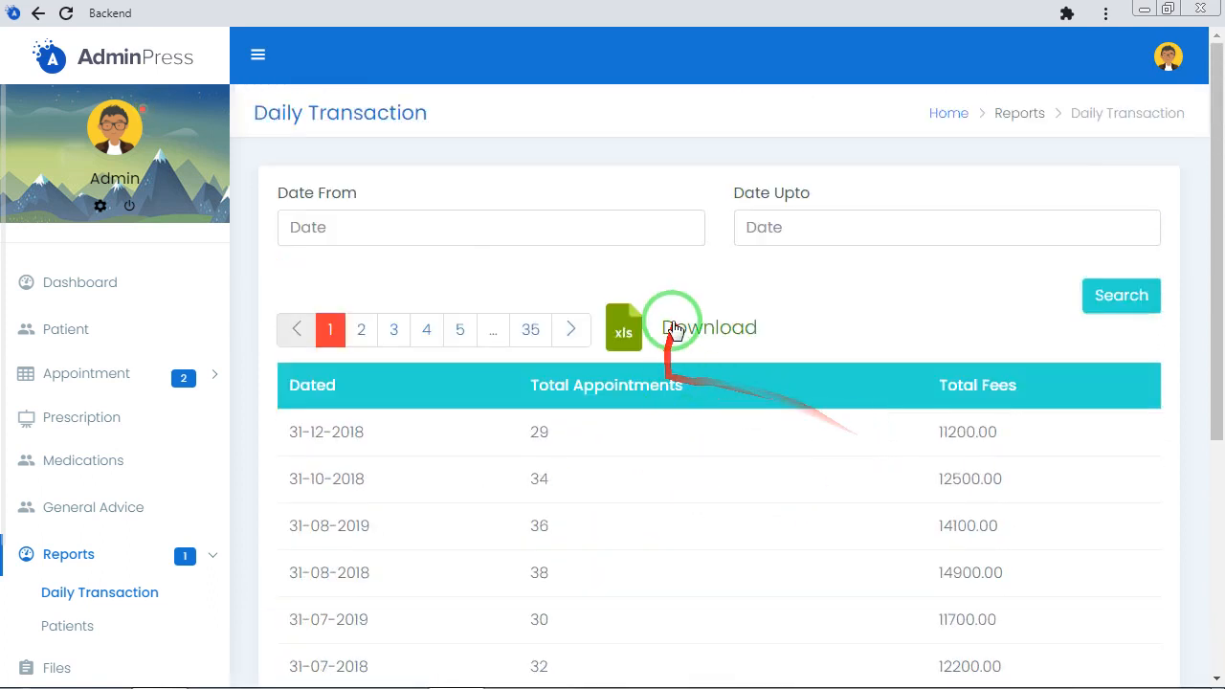
Search the daily transactions with both Date From and Date Upto set to 14-02-2021
{"action": "left_click", "coordinate": [459, 227]}
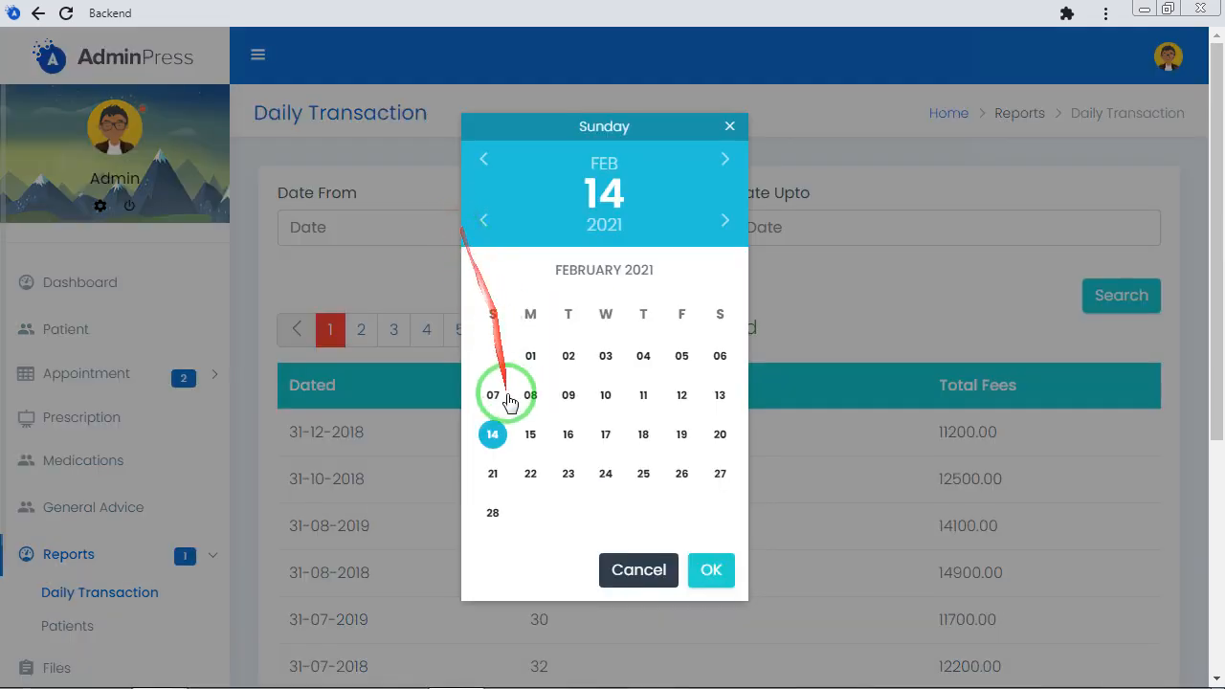
{"action": "left_click", "coordinate": [811, 226]}
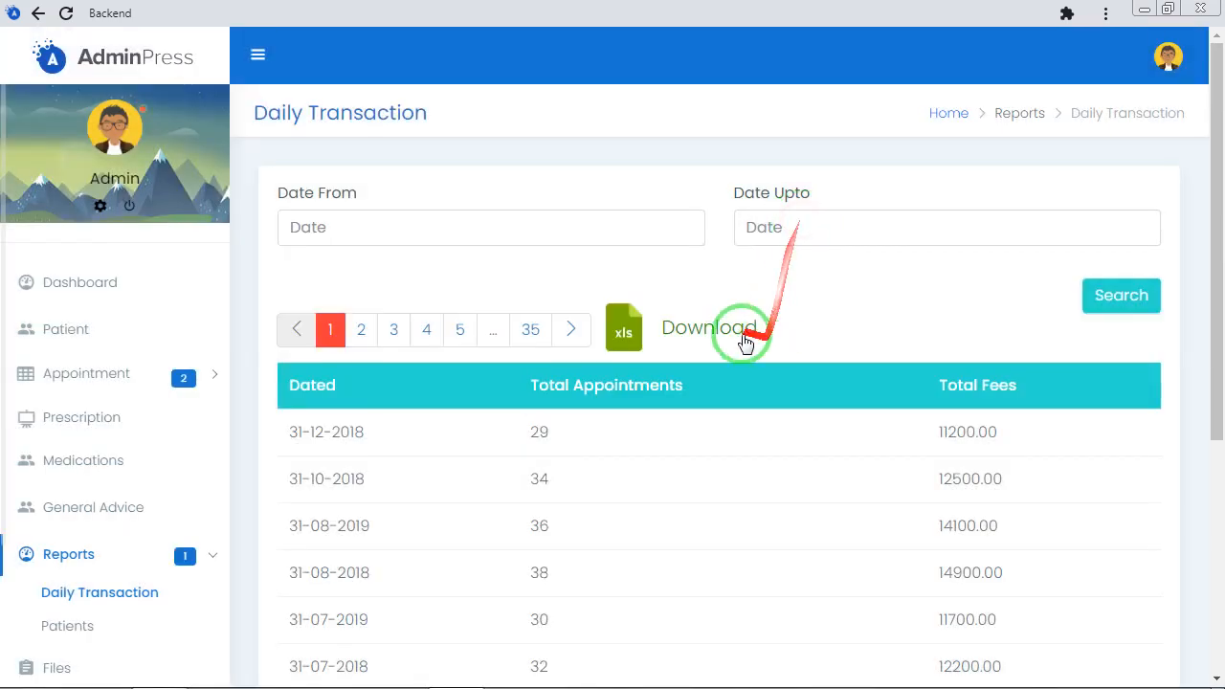
{"action": "left_click", "coordinate": [626, 247]}
{"action": "left_click", "coordinate": [489, 431]}
{"action": "left_click", "coordinate": [708, 569]}
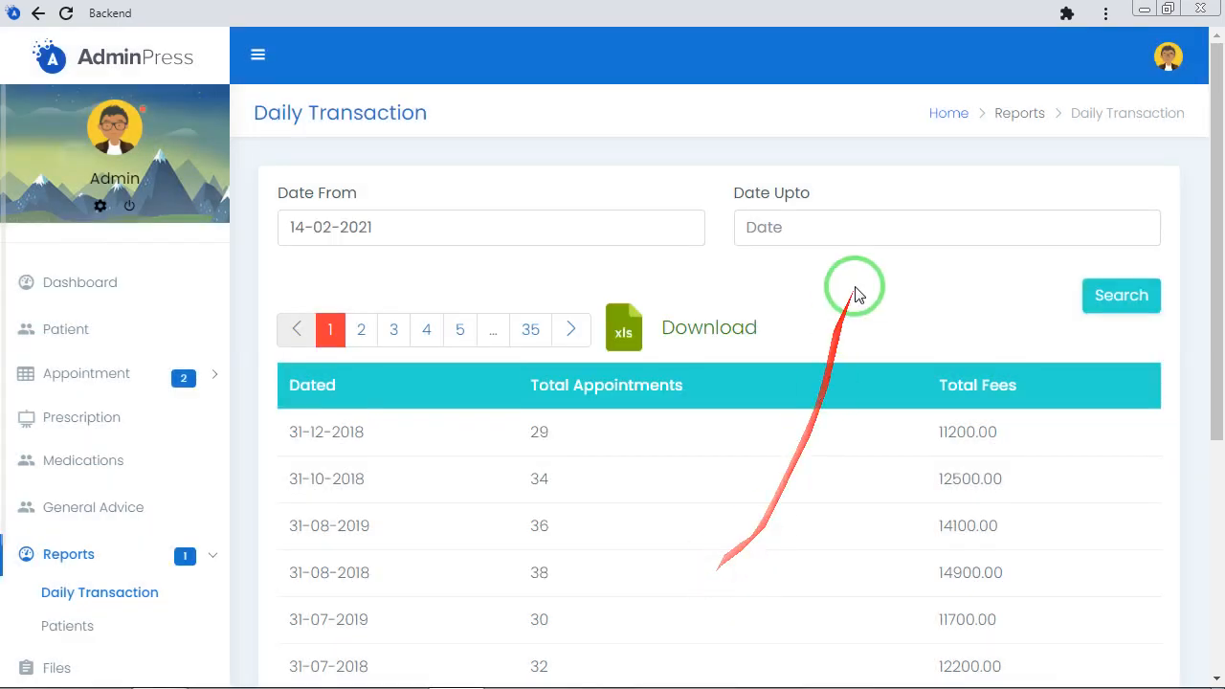
{"action": "left_click", "coordinate": [864, 235]}
{"action": "left_click", "coordinate": [711, 569]}
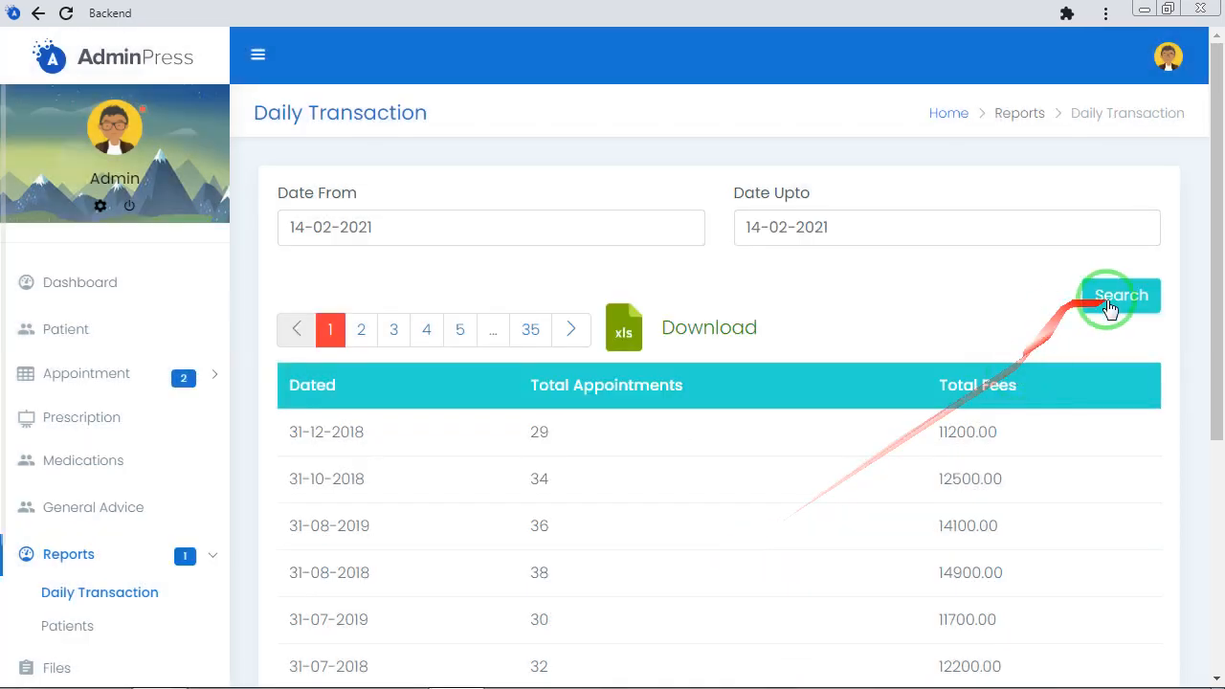
{"action": "left_click", "coordinate": [1116, 294]}
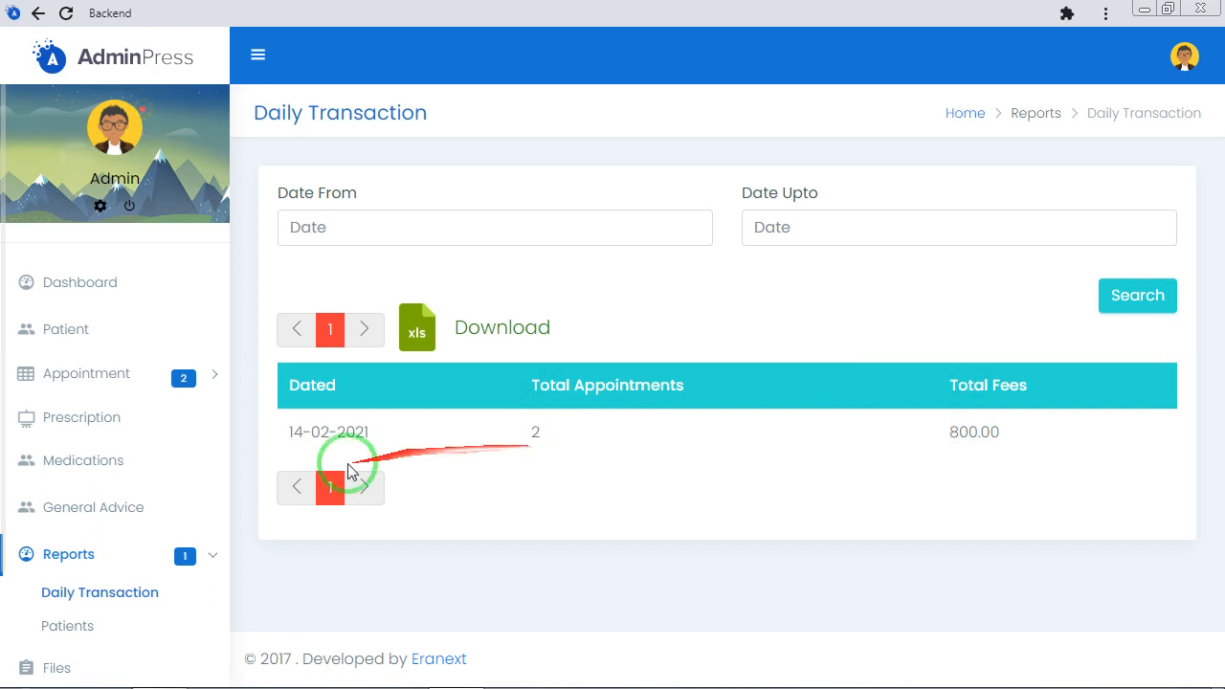
Open the Patients report and look over its search fields, download option and patient rows
{"action": "left_click", "coordinate": [57, 622]}
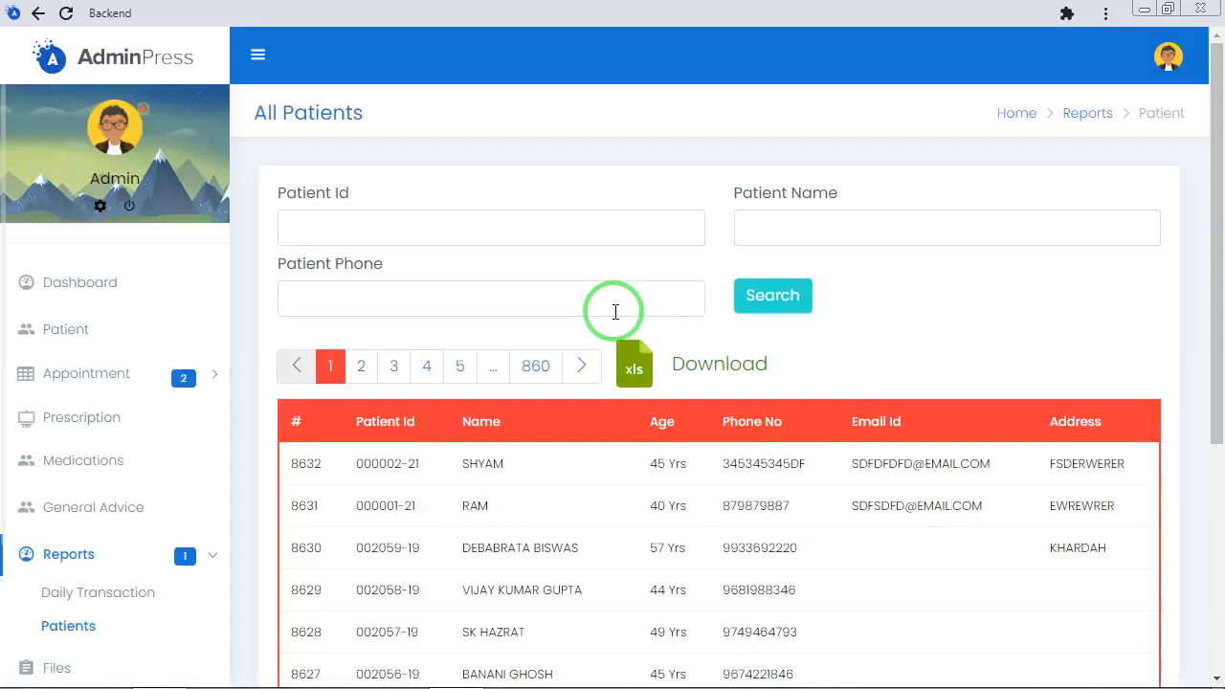
{"action": "scroll", "coordinate": [615, 316], "scroll_direction": "down", "scroll_amount": 2}
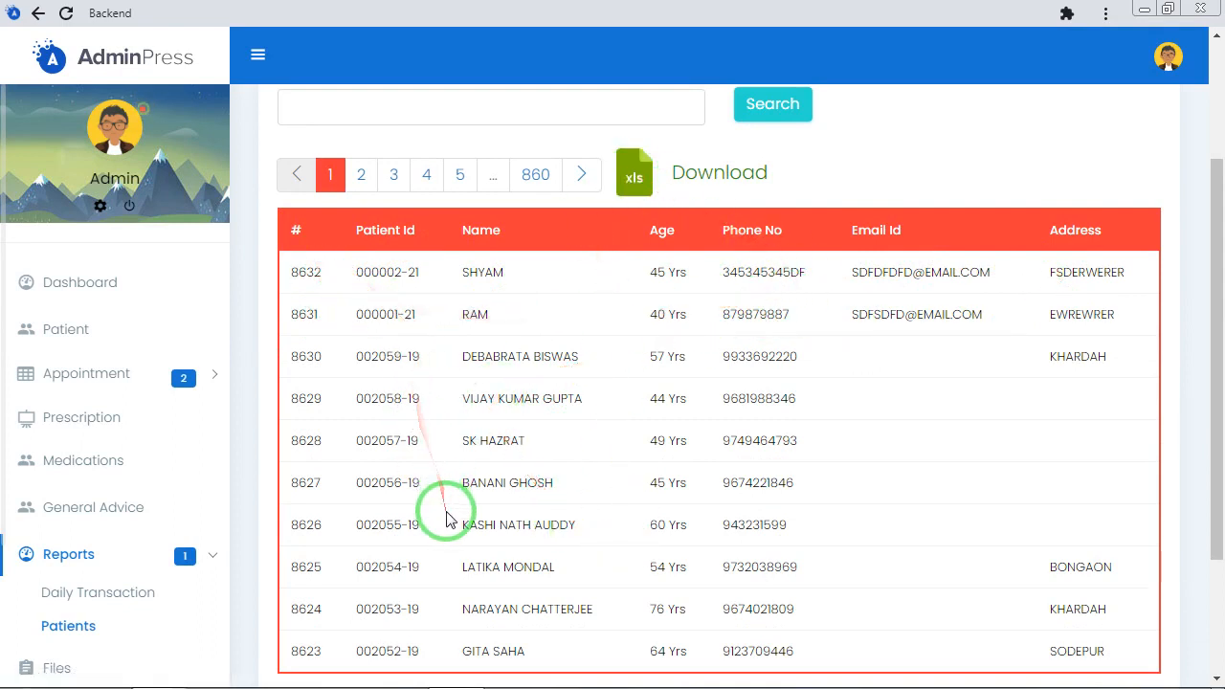
{"action": "scroll", "coordinate": [430, 430], "scroll_direction": "up", "scroll_amount": 2}
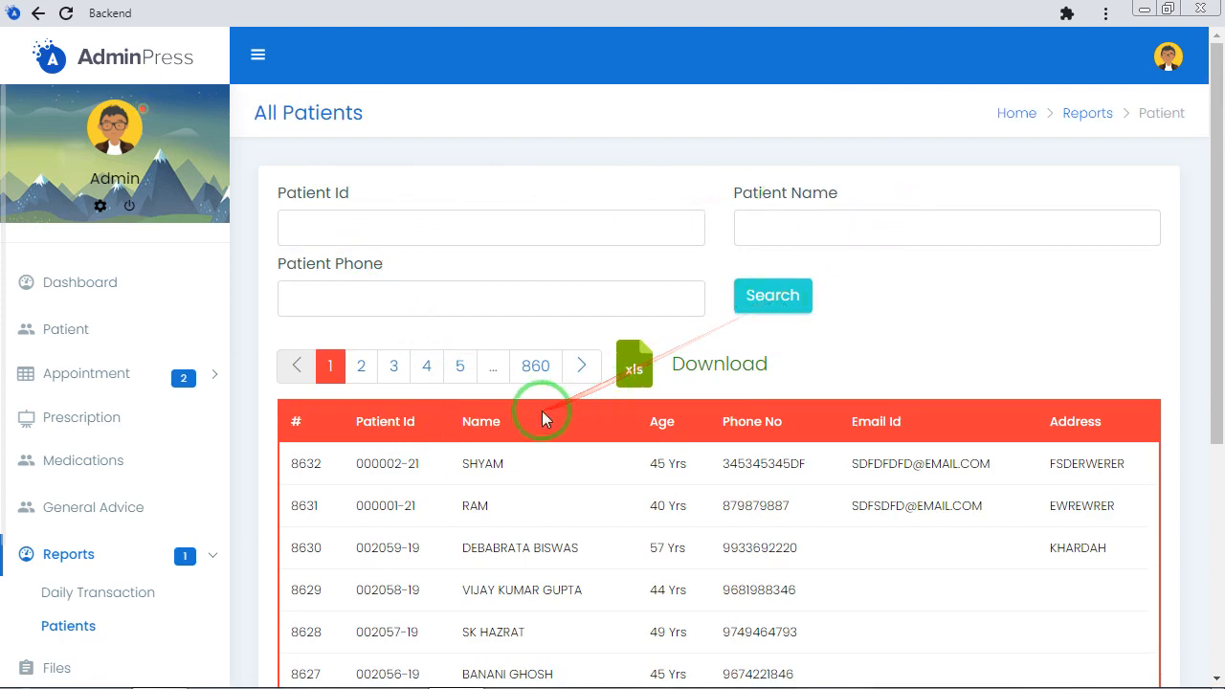
{"action": "scroll", "coordinate": [547, 418], "scroll_direction": "down", "scroll_amount": 3}
Open the Files section to view the Add File form, and open the list of all categories
{"action": "scroll", "coordinate": [156, 487], "scroll_direction": "down", "scroll_amount": 3}
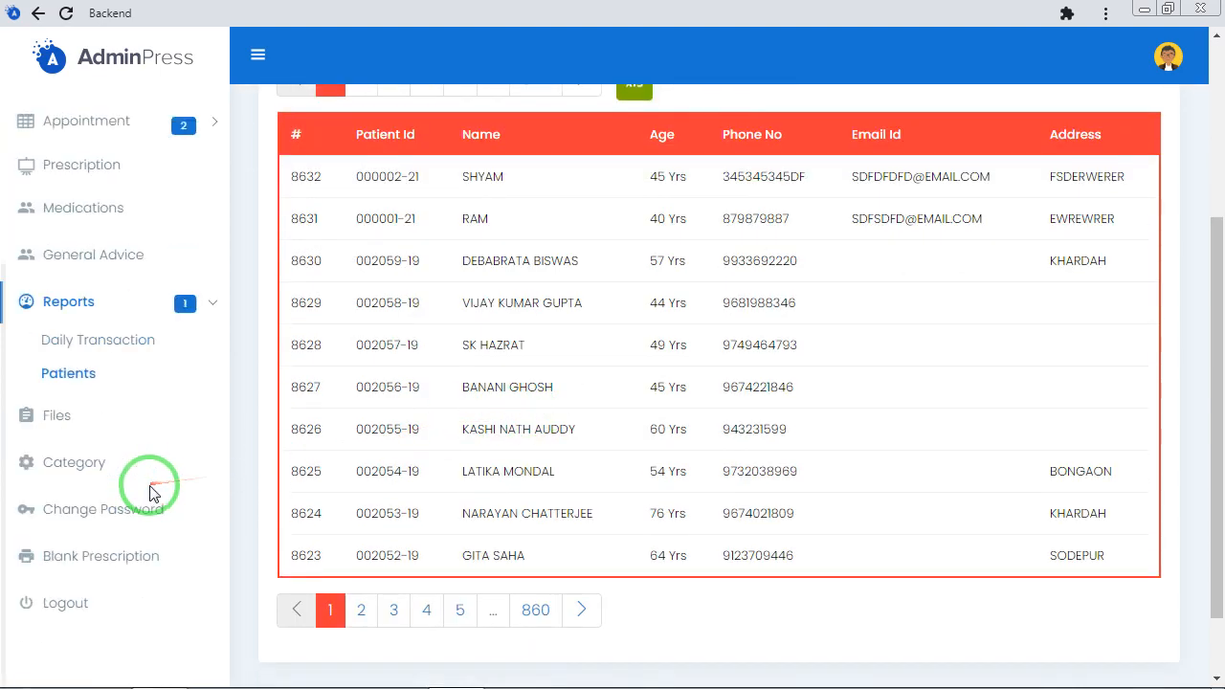
{"action": "left_click", "coordinate": [67, 421]}
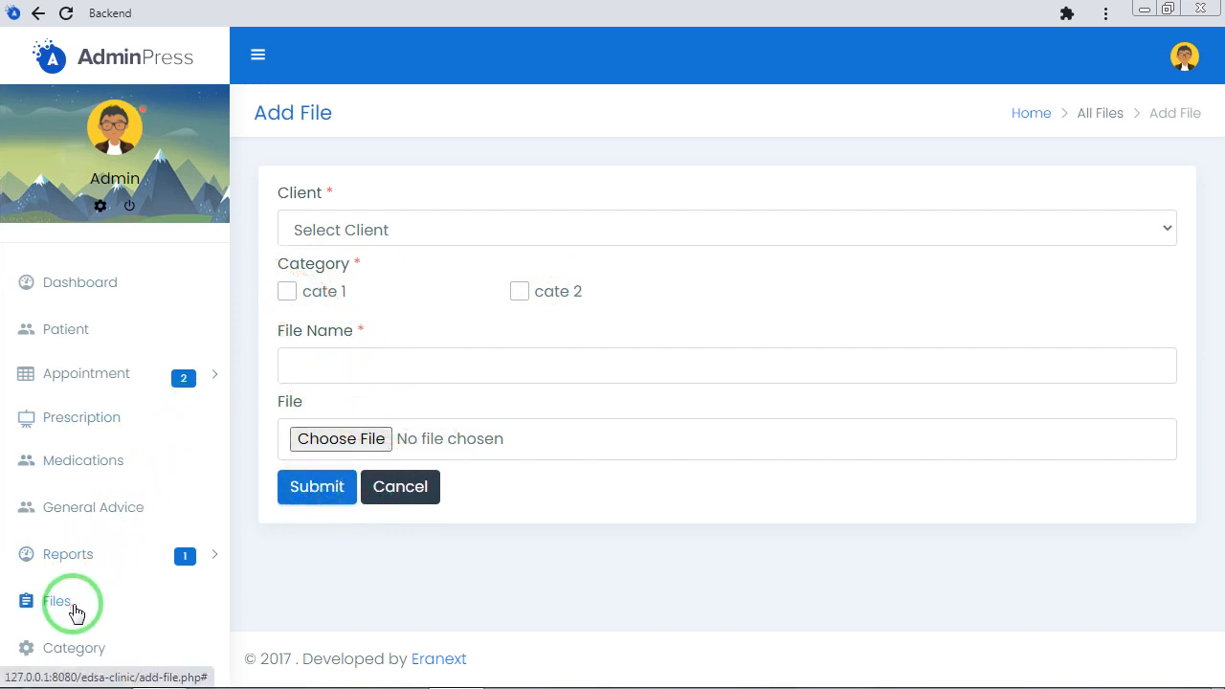
{"action": "scroll", "coordinate": [77, 612], "scroll_direction": "down", "scroll_amount": 2}
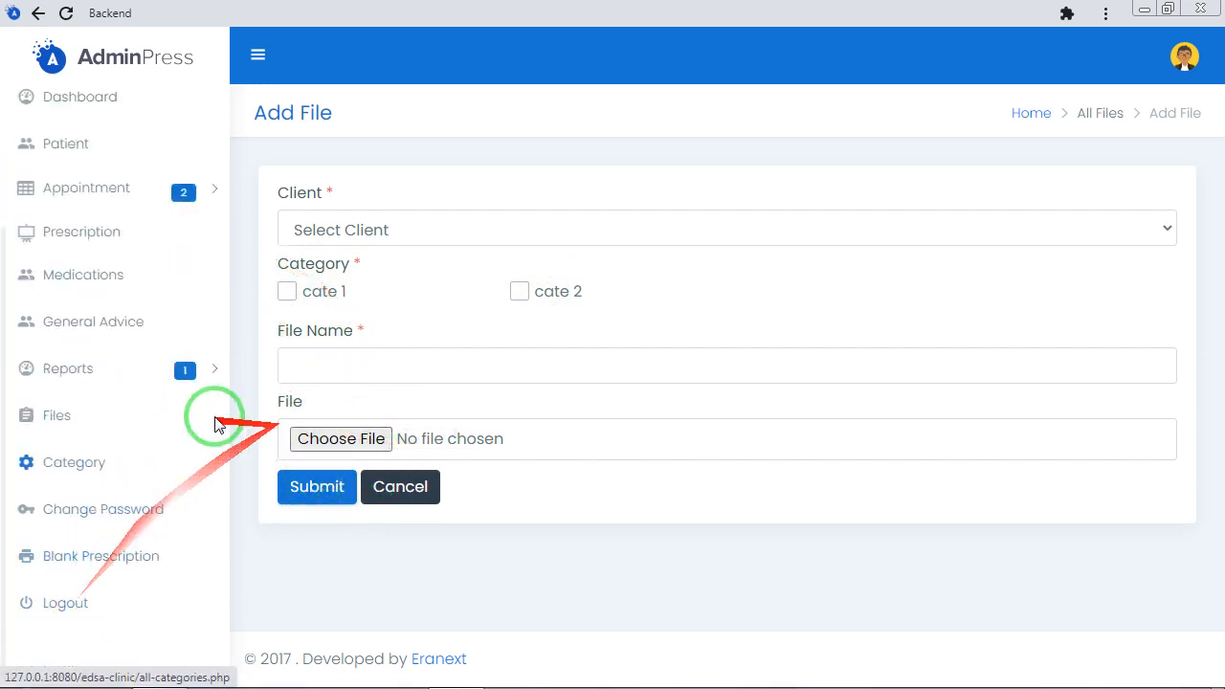
{"action": "left_click", "coordinate": [60, 466]}
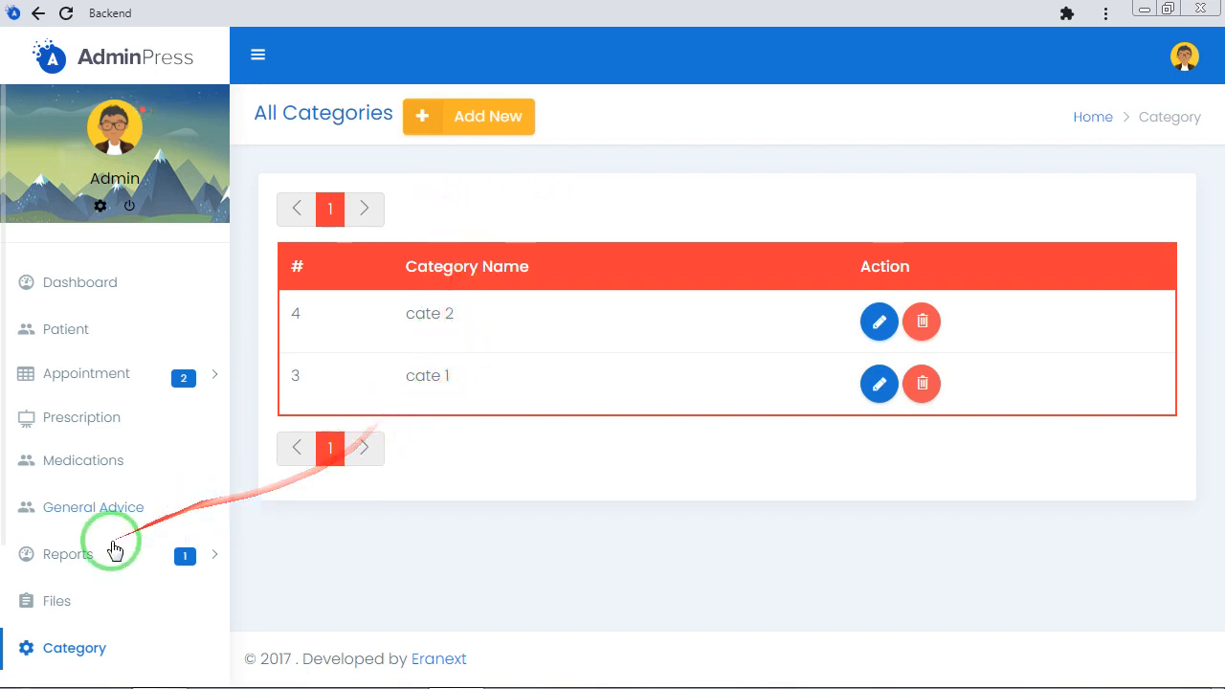
Open the form for changing the account password and look over its fields without filling them in
{"action": "scroll", "coordinate": [105, 545], "scroll_direction": "down", "scroll_amount": 2}
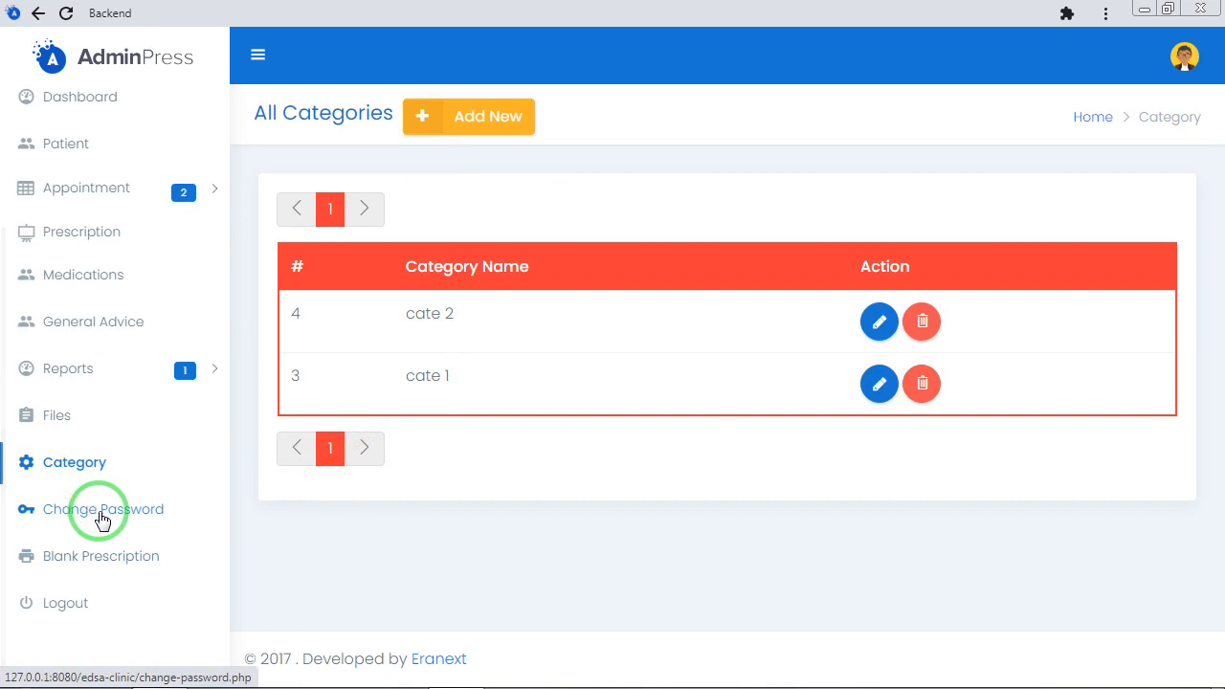
{"action": "left_click", "coordinate": [102, 517]}
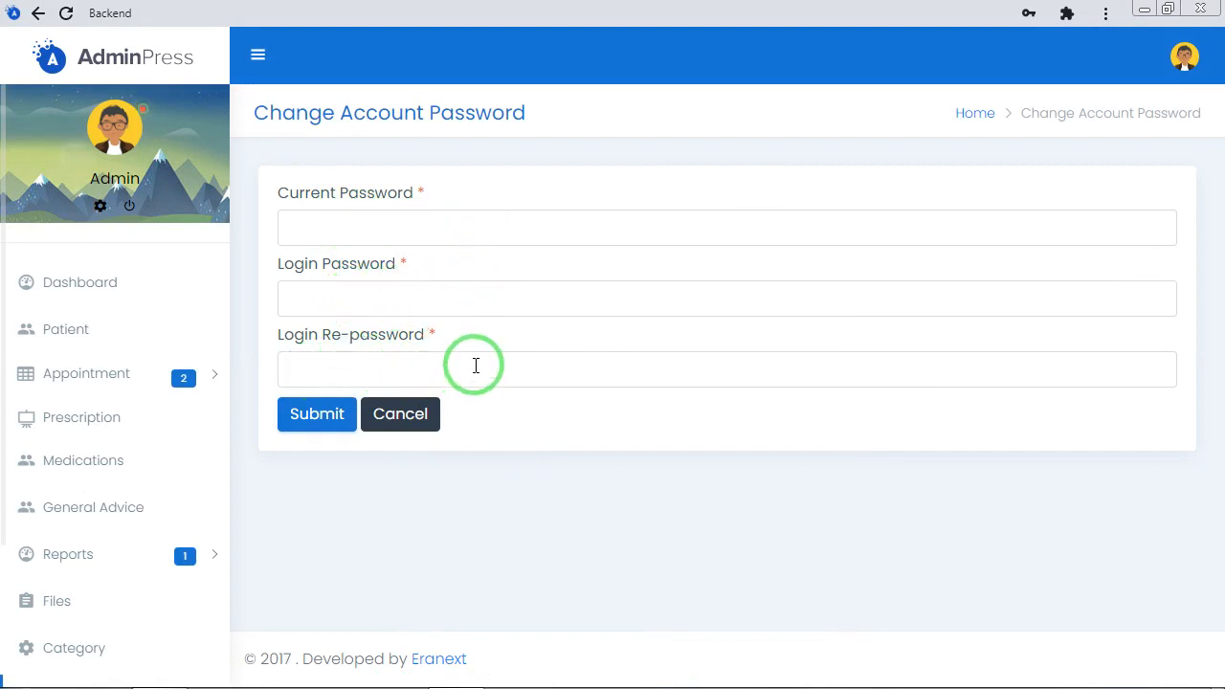
{"action": "scroll", "coordinate": [143, 503], "scroll_direction": "down", "scroll_amount": 2}
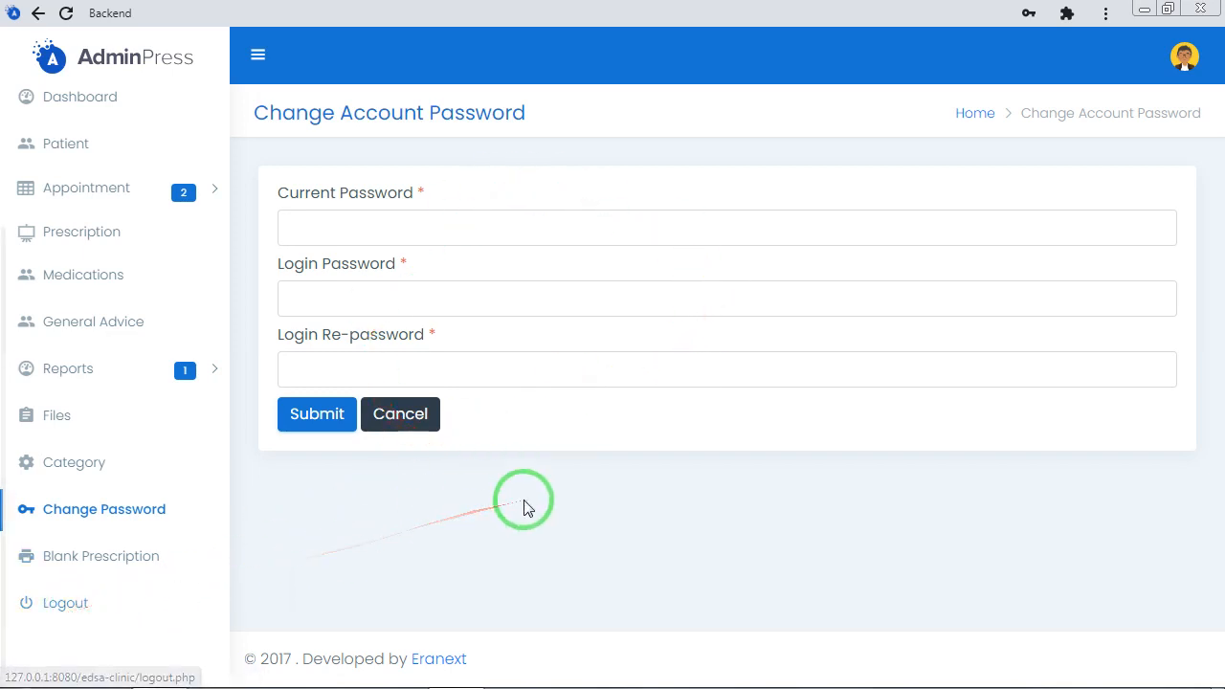
View the admin account's change-password and logout options, and return to the dashboard
{"action": "scroll", "coordinate": [55, 464], "scroll_direction": "up", "scroll_amount": 2}
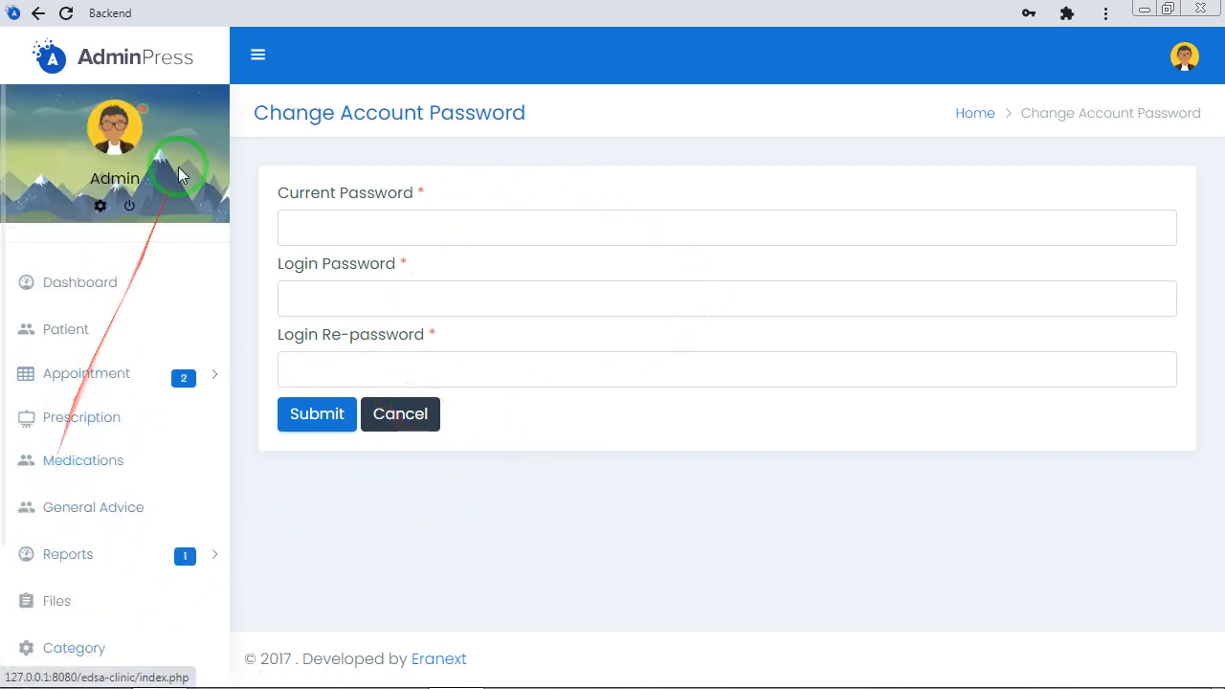
{"action": "left_click", "coordinate": [1185, 61]}
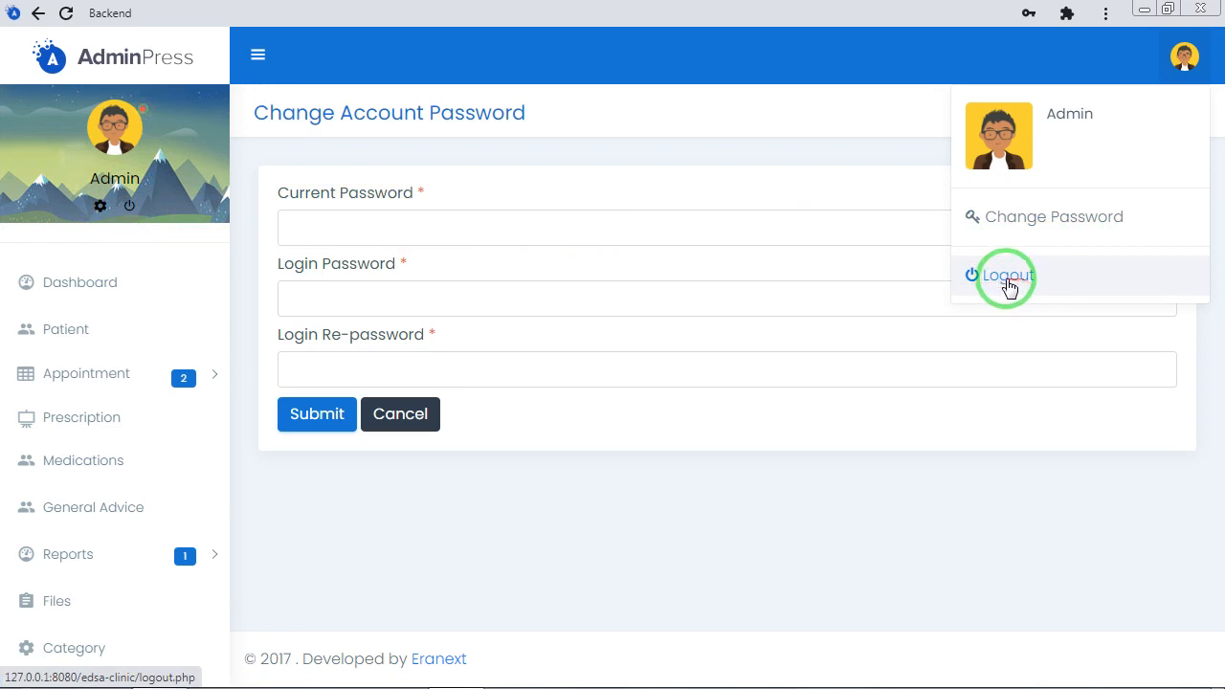
{"action": "left_click", "coordinate": [105, 298]}
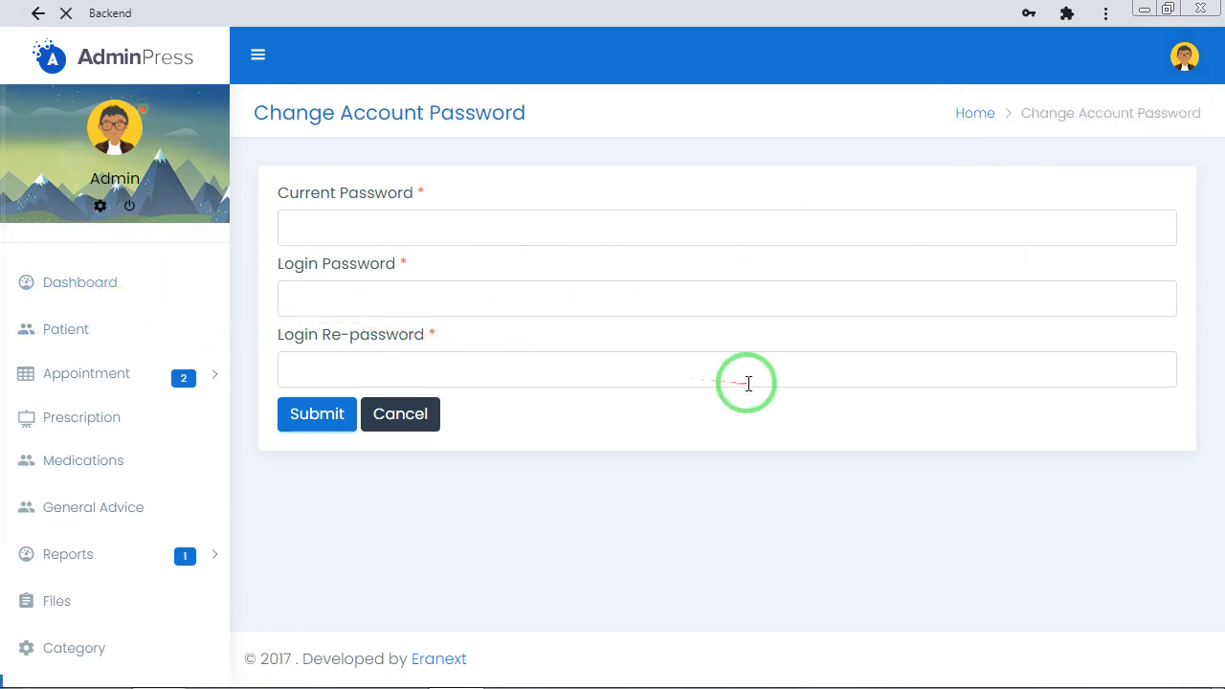